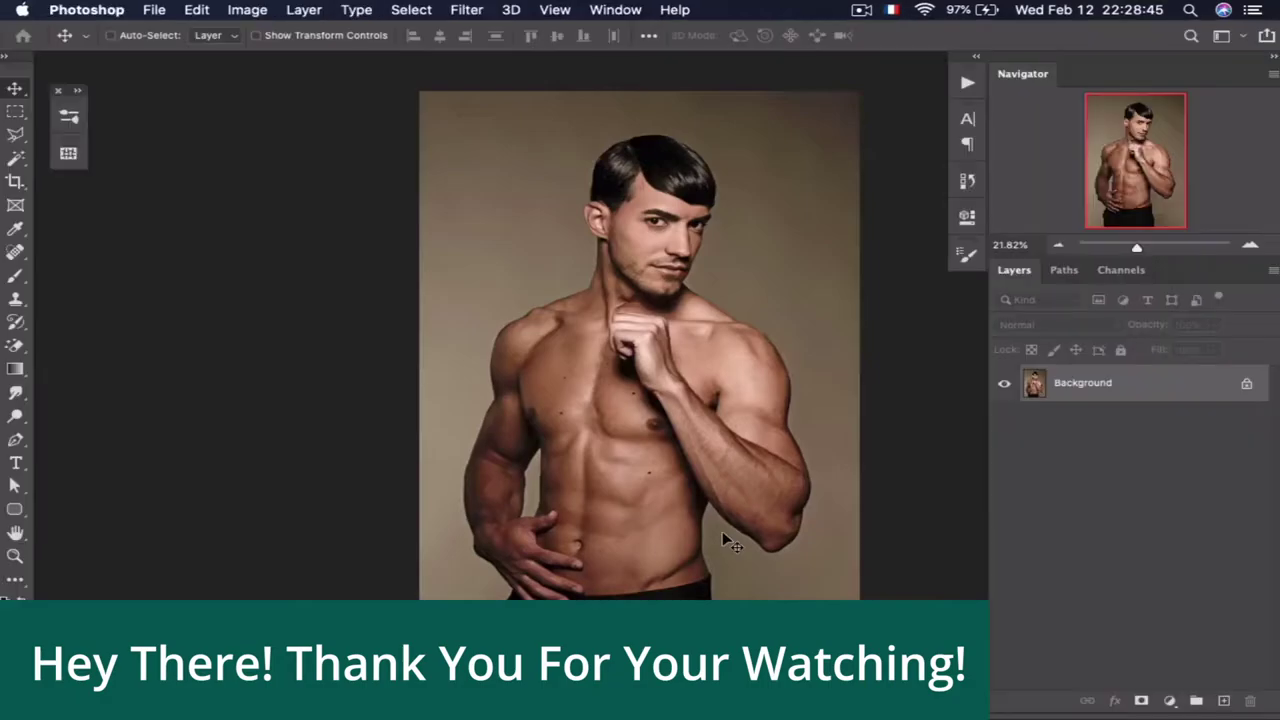
# Fit the portrait to the window and show the Actions and Brushes panels
pyautogui.hotkey('ctrl', '0')
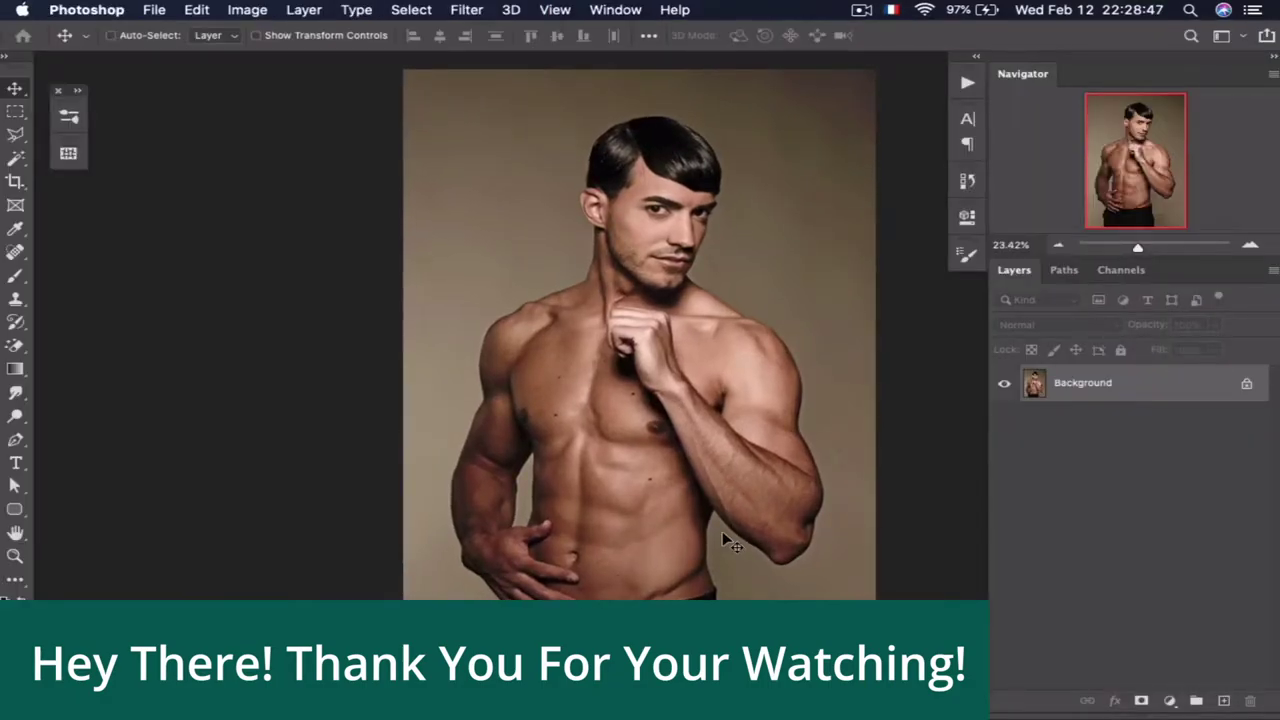
pyautogui.hscroll(5, 722, 531)
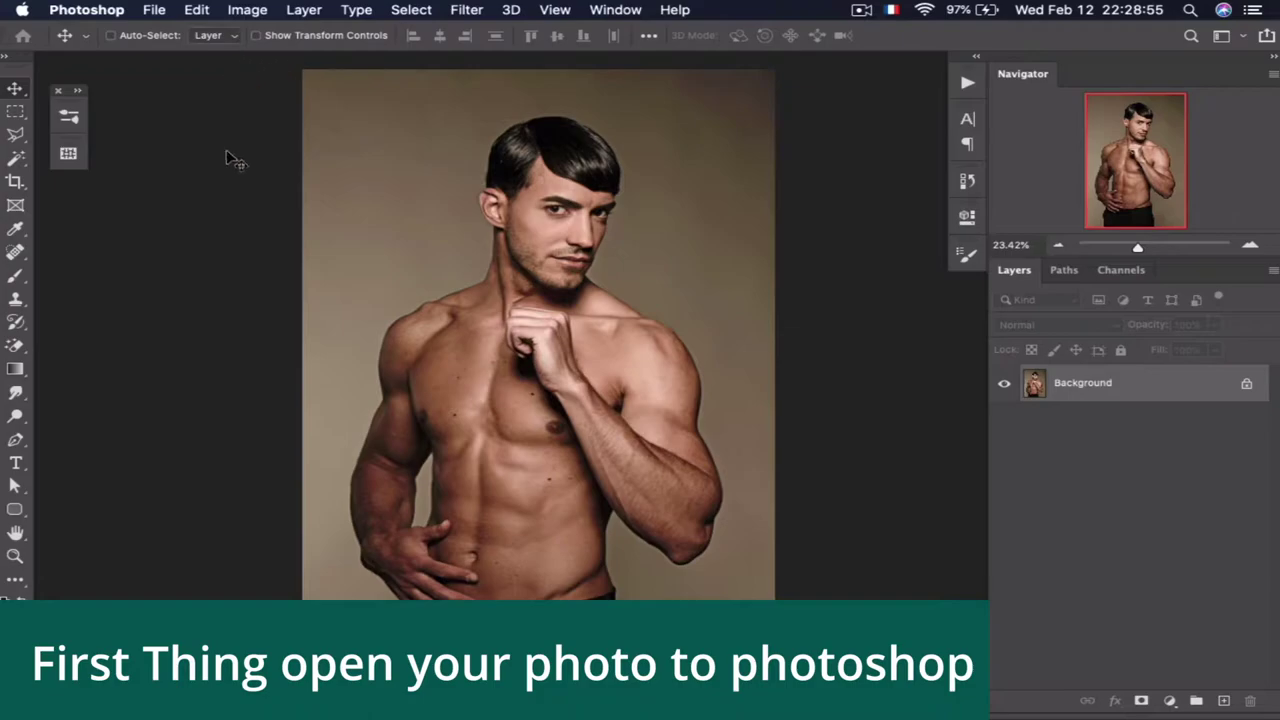
pyautogui.click(628, 9)
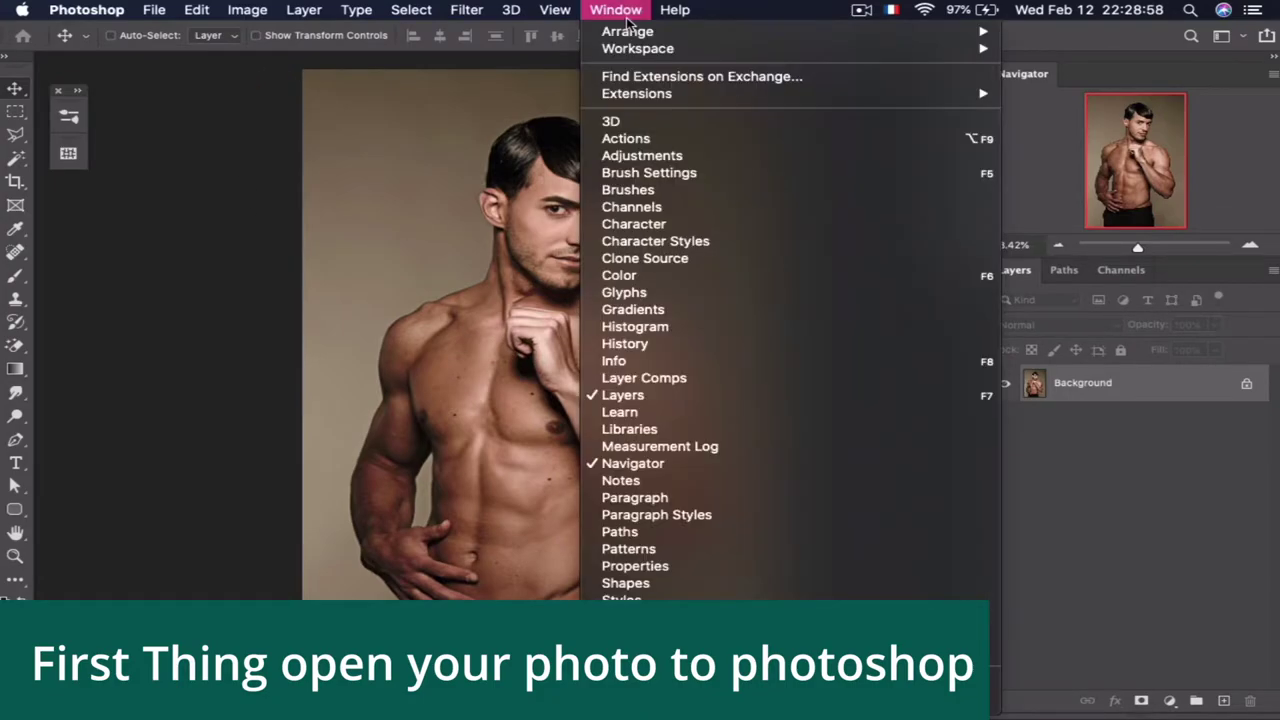
pyautogui.click(694, 144)
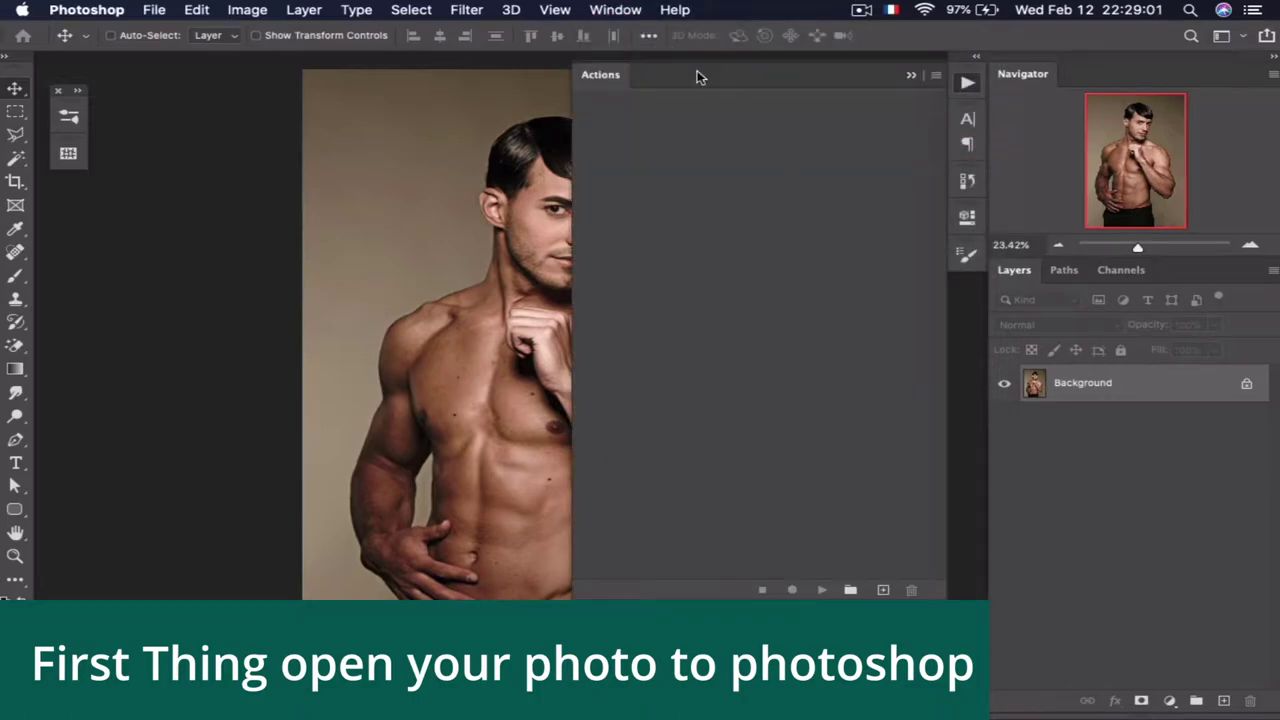
pyautogui.click(628, 9)
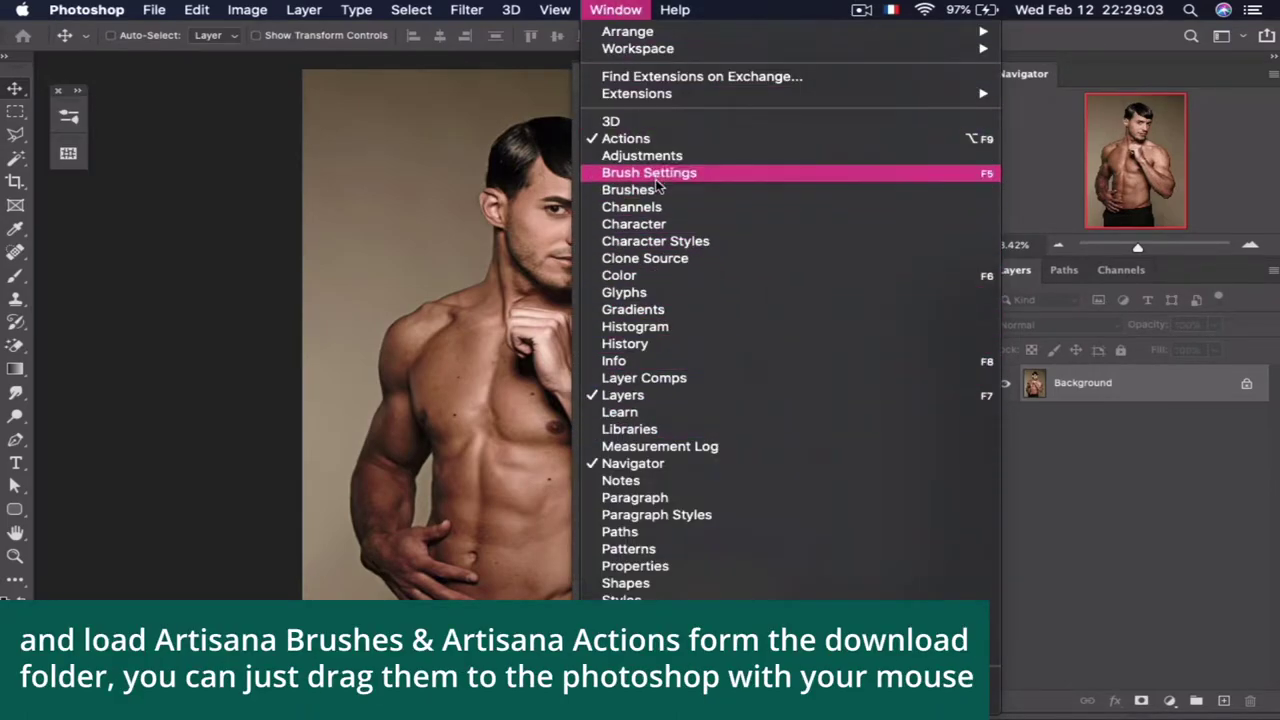
pyautogui.click(656, 190)
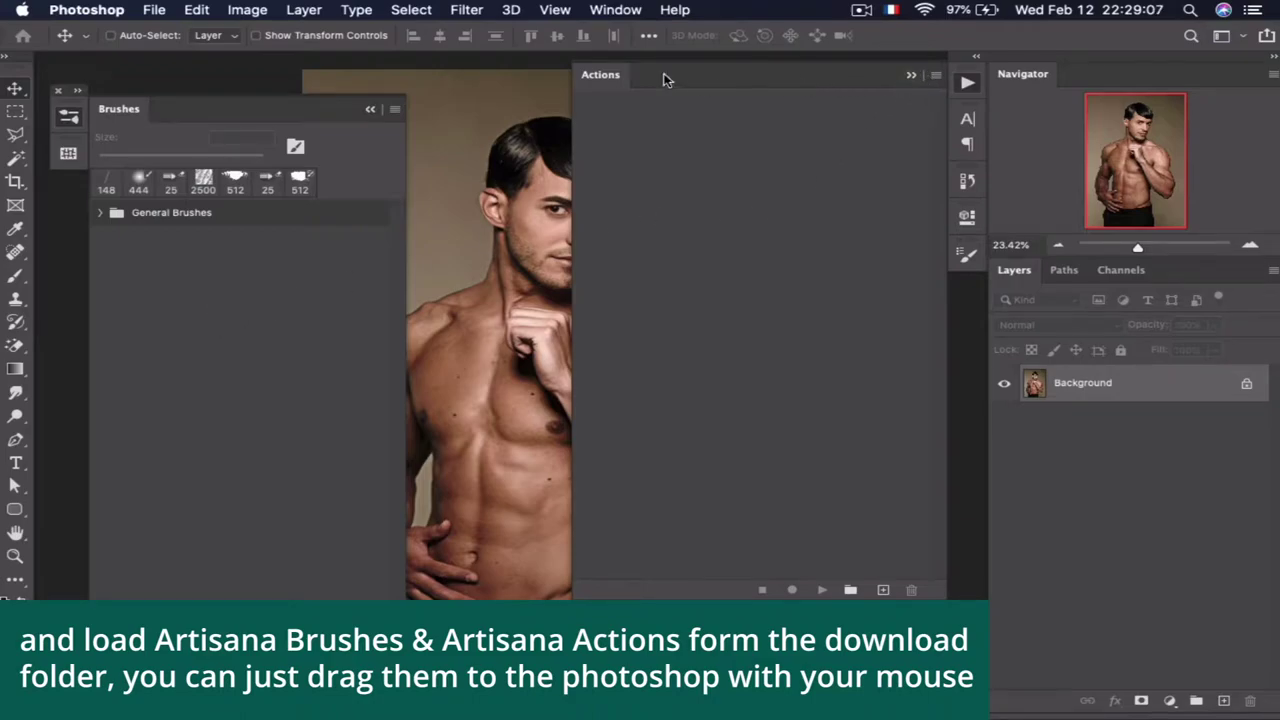
# Load the Artisana Action.atn action set into the Actions panel
pyautogui.click(936, 76)
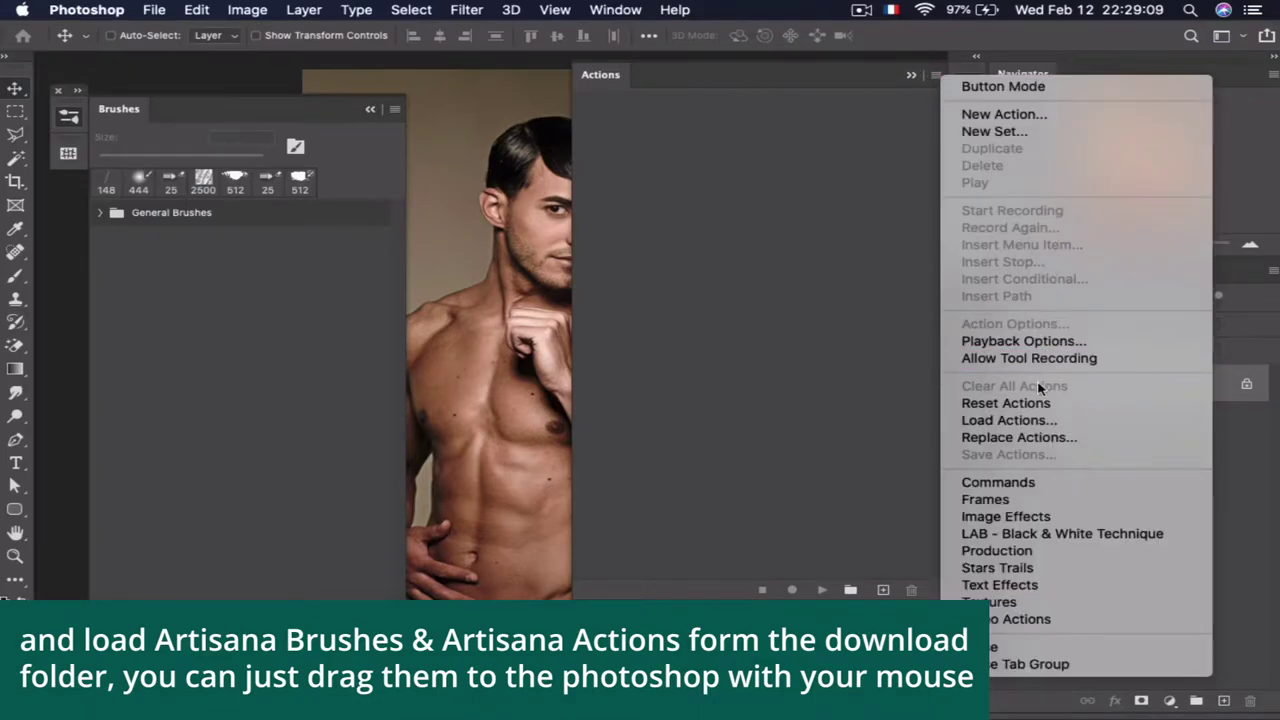
pyautogui.click(1028, 421)
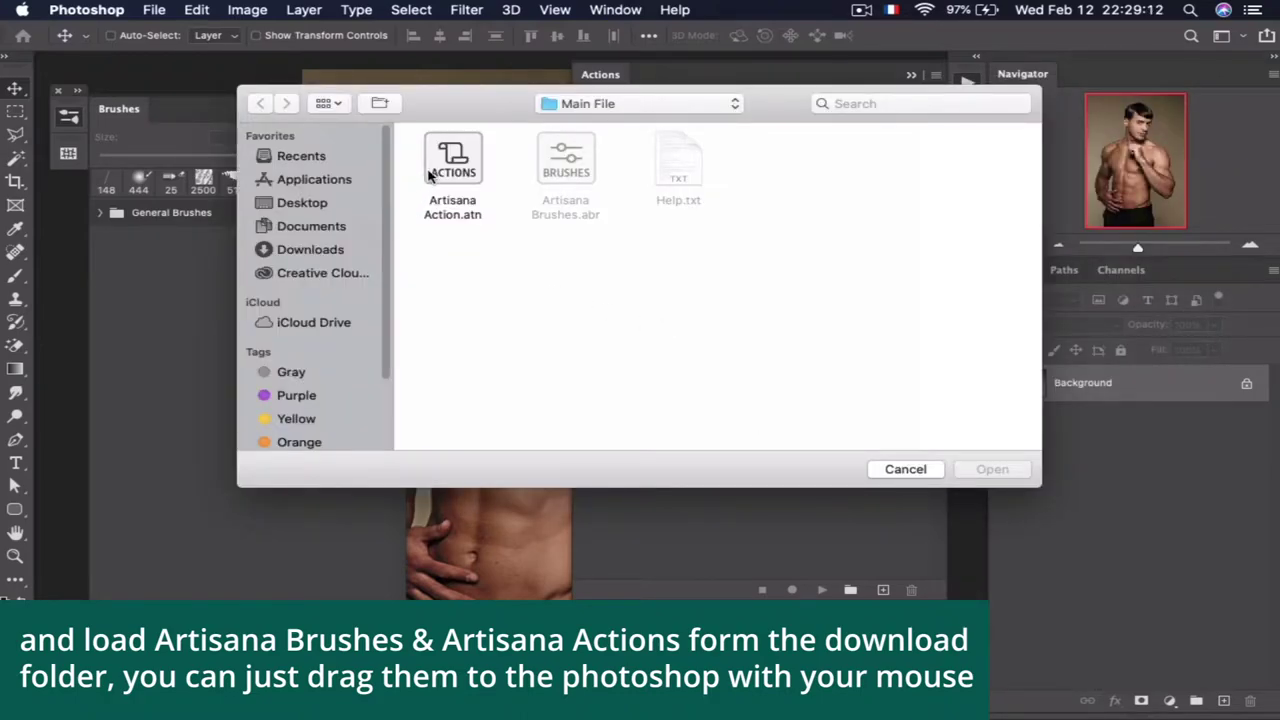
pyautogui.click(450, 205)
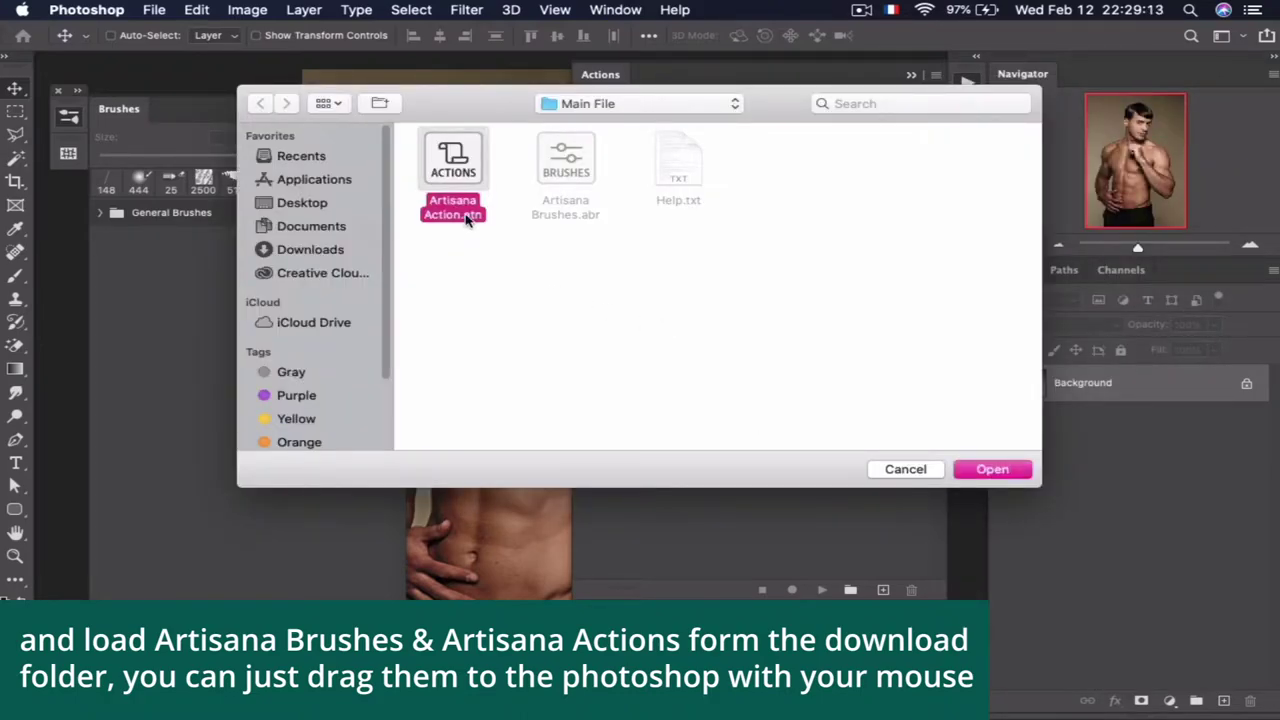
pyautogui.click(1010, 469)
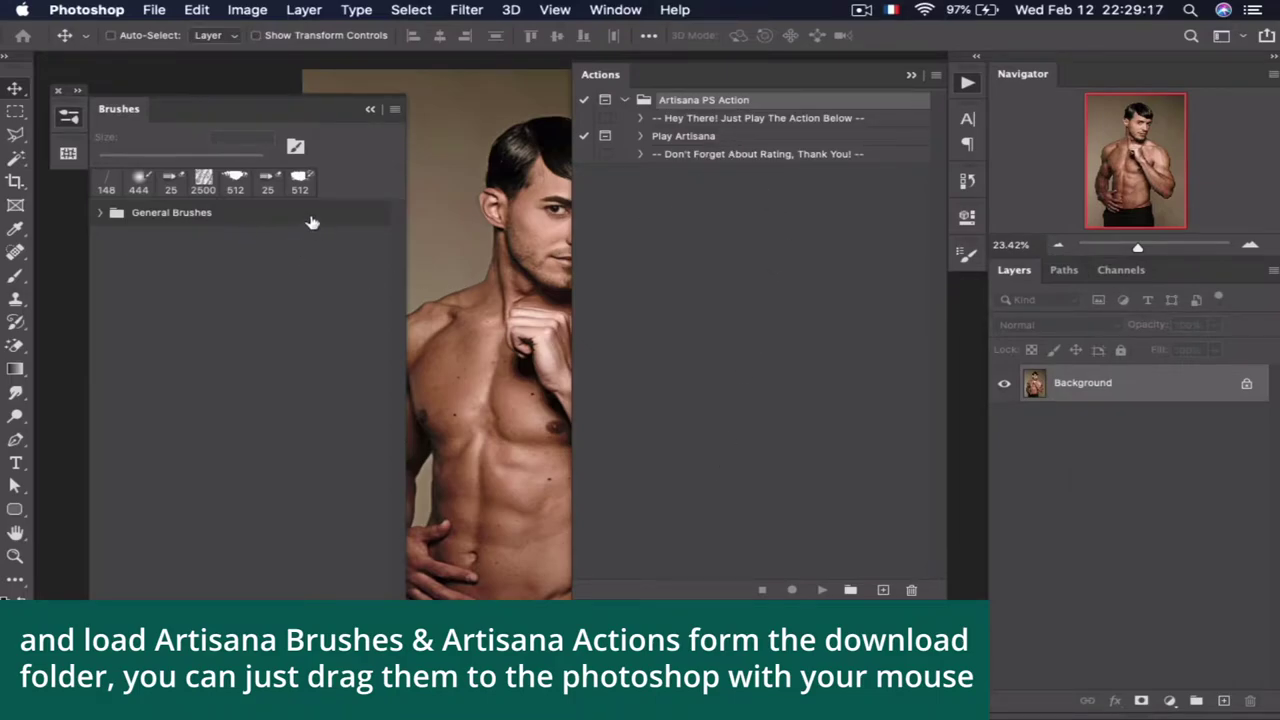
# Import Artisana Brushes.abr and preview the new Artisana Brushes group
pyautogui.click(394, 112)
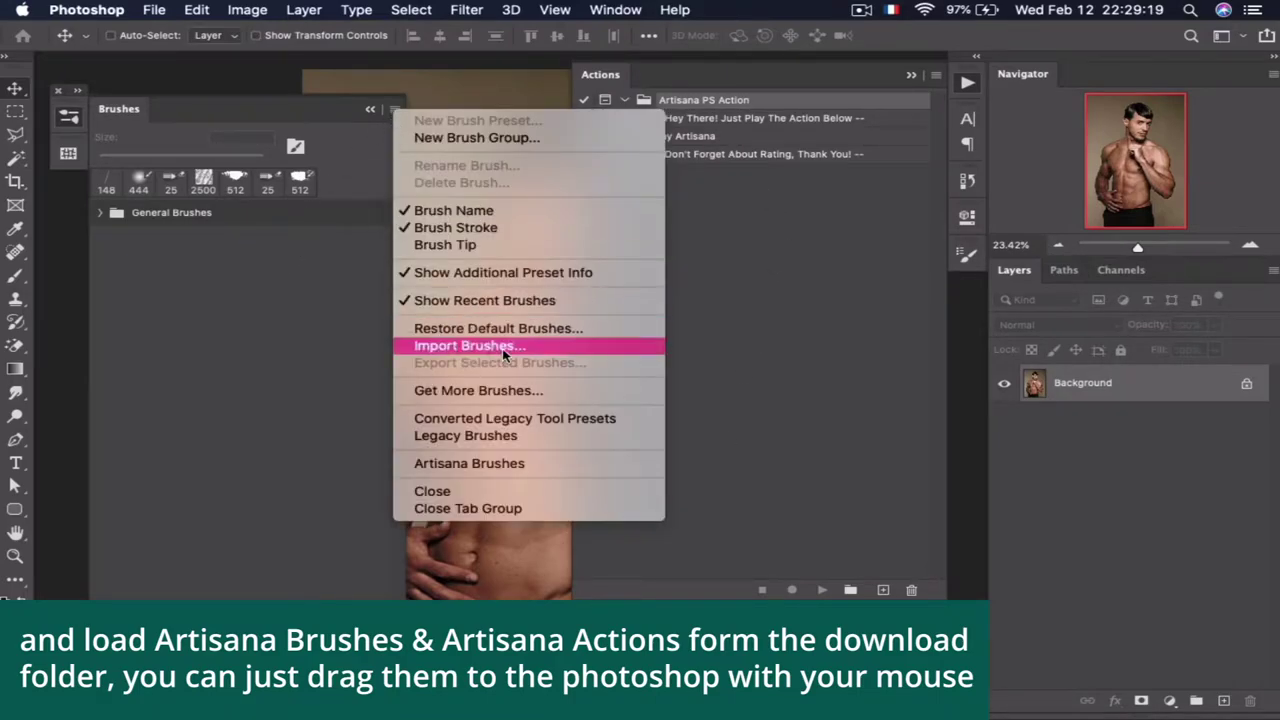
pyautogui.click(502, 346)
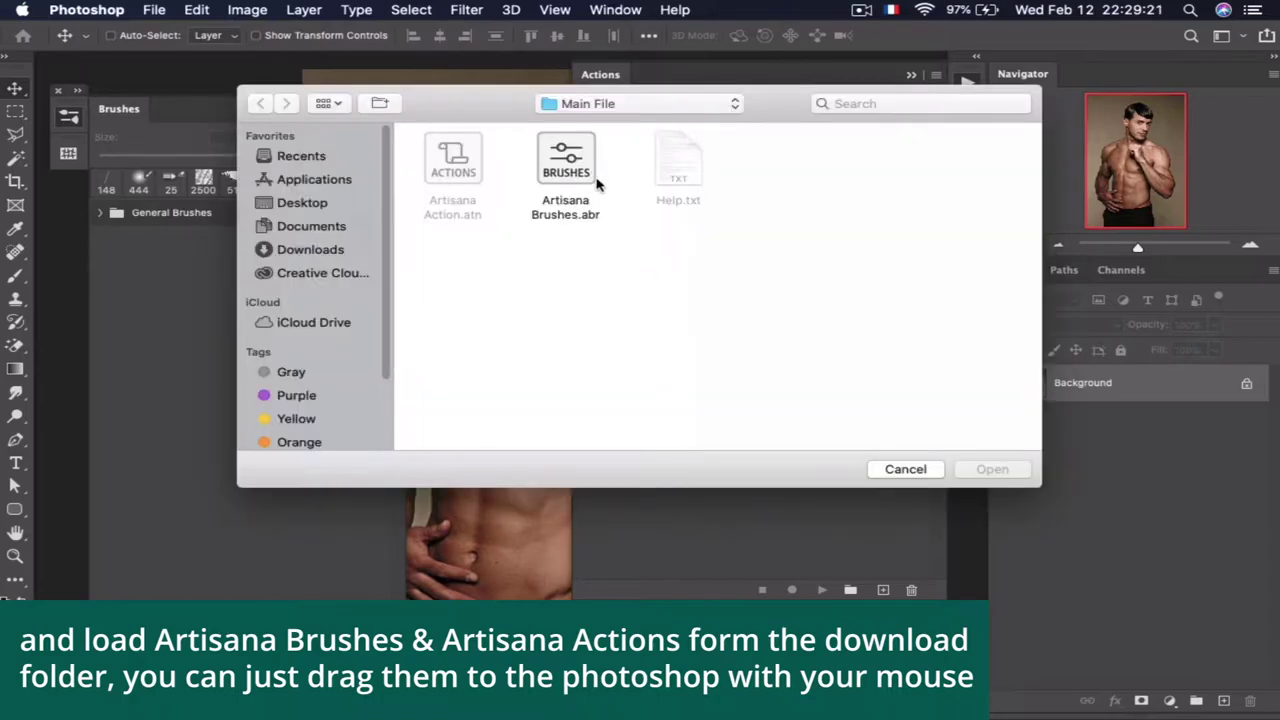
pyautogui.click(595, 210)
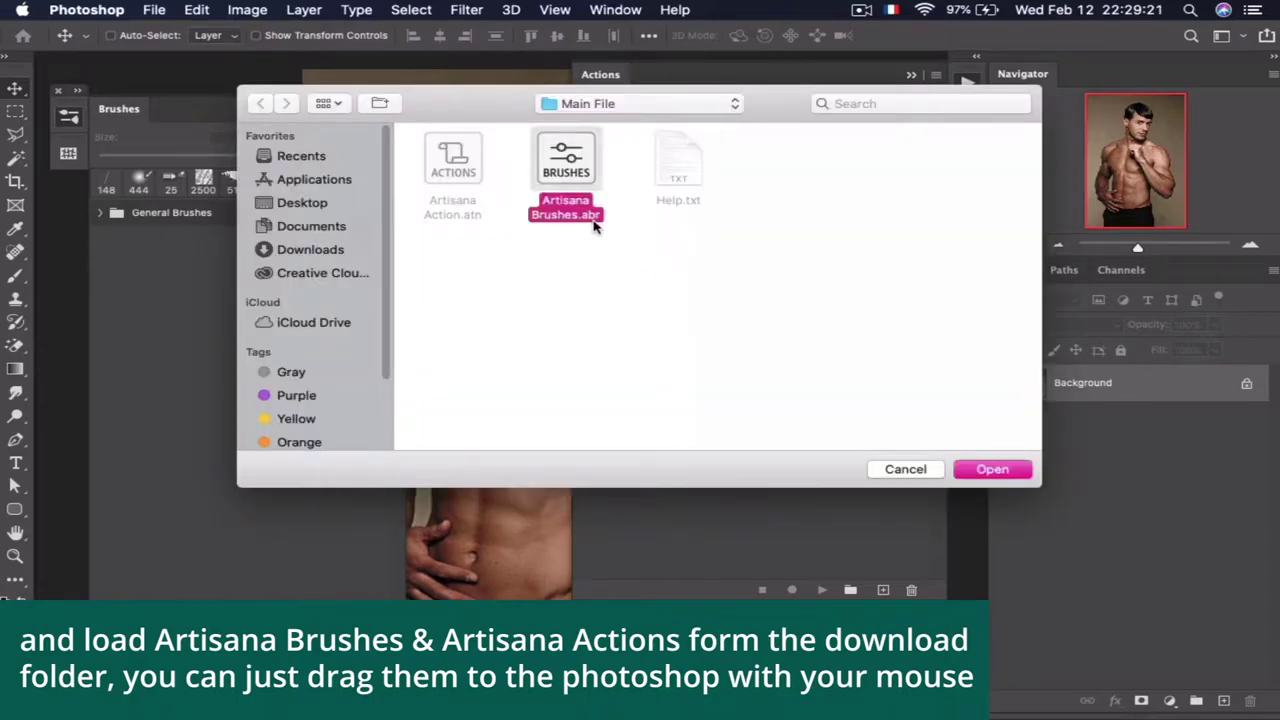
pyautogui.click(1003, 468)
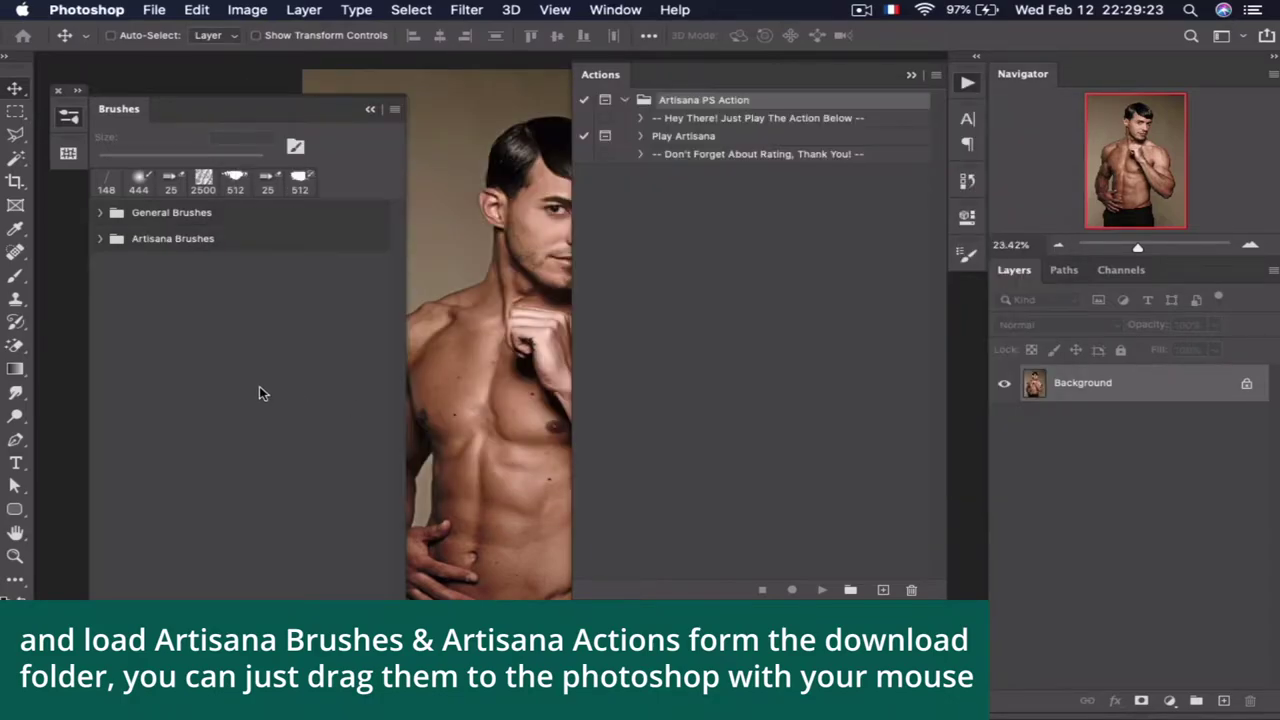
pyautogui.click(100, 239)
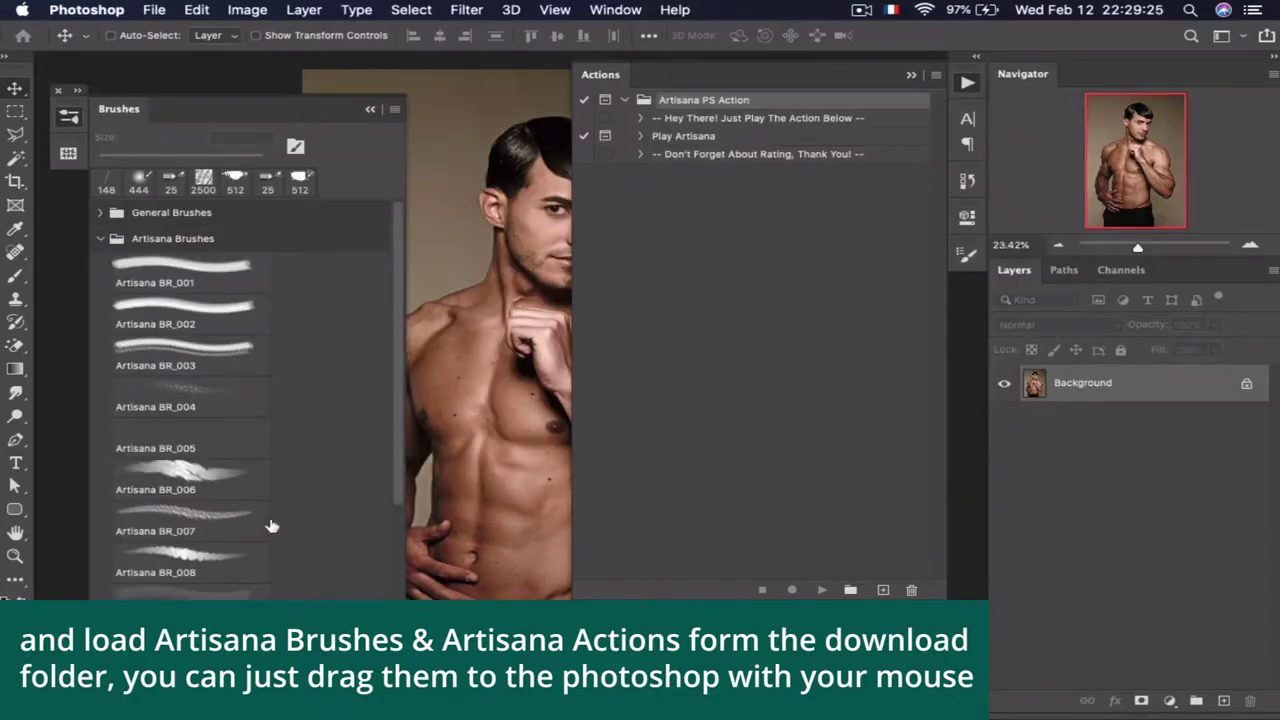
pyautogui.scroll(-3, 225, 474)
pyautogui.scroll(3, 330, 380)
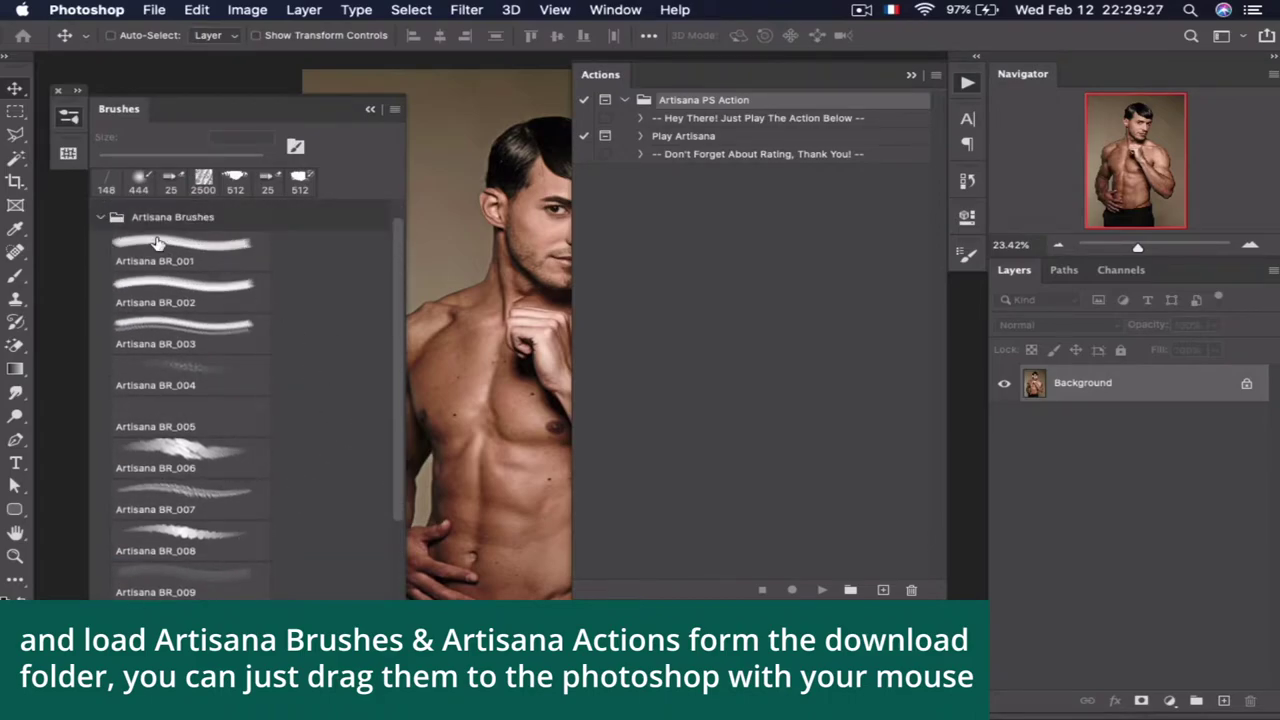
pyautogui.click(100, 217)
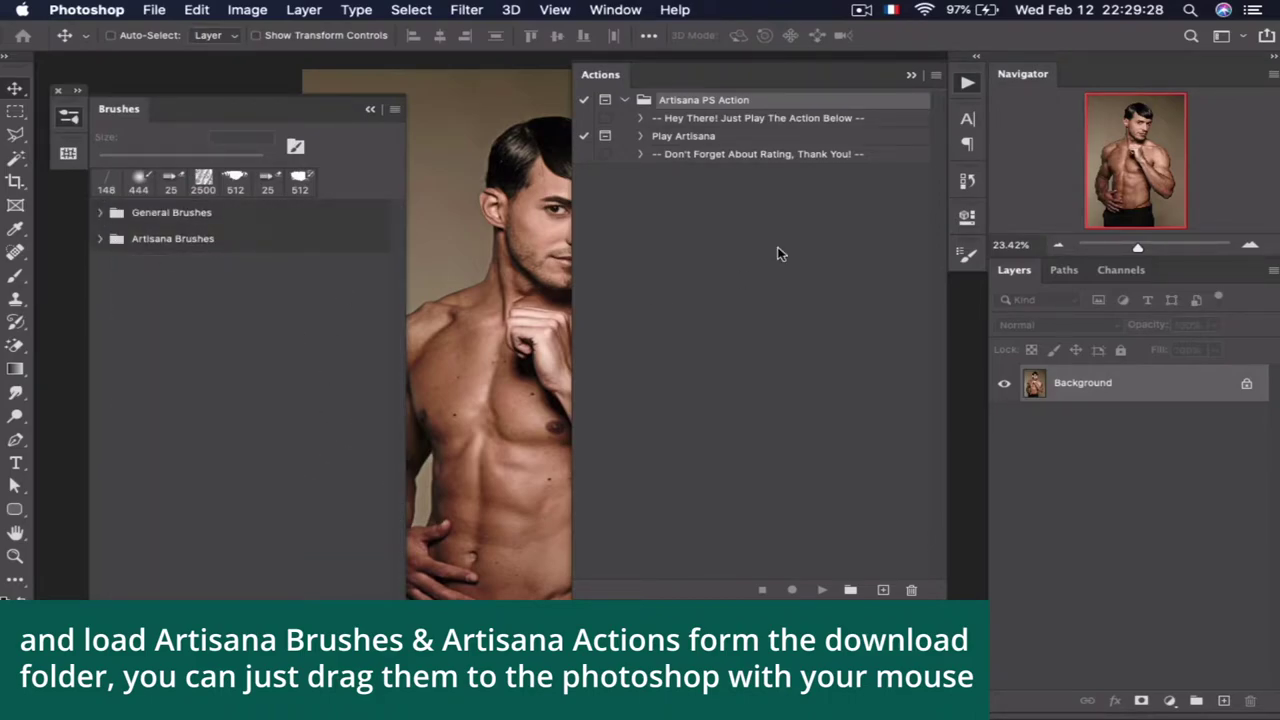
# Close the Brushes and Actions panels and keep the image width at 2000 px
pyautogui.click(79, 123)
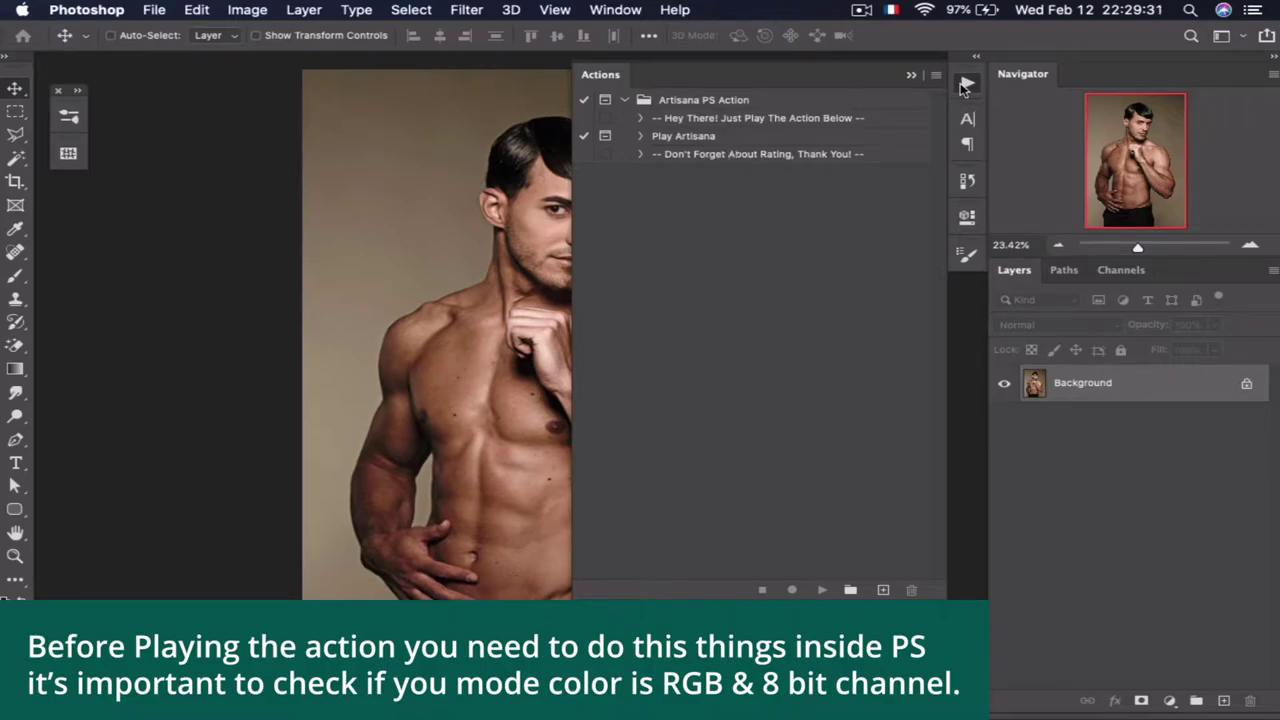
pyautogui.click(965, 85)
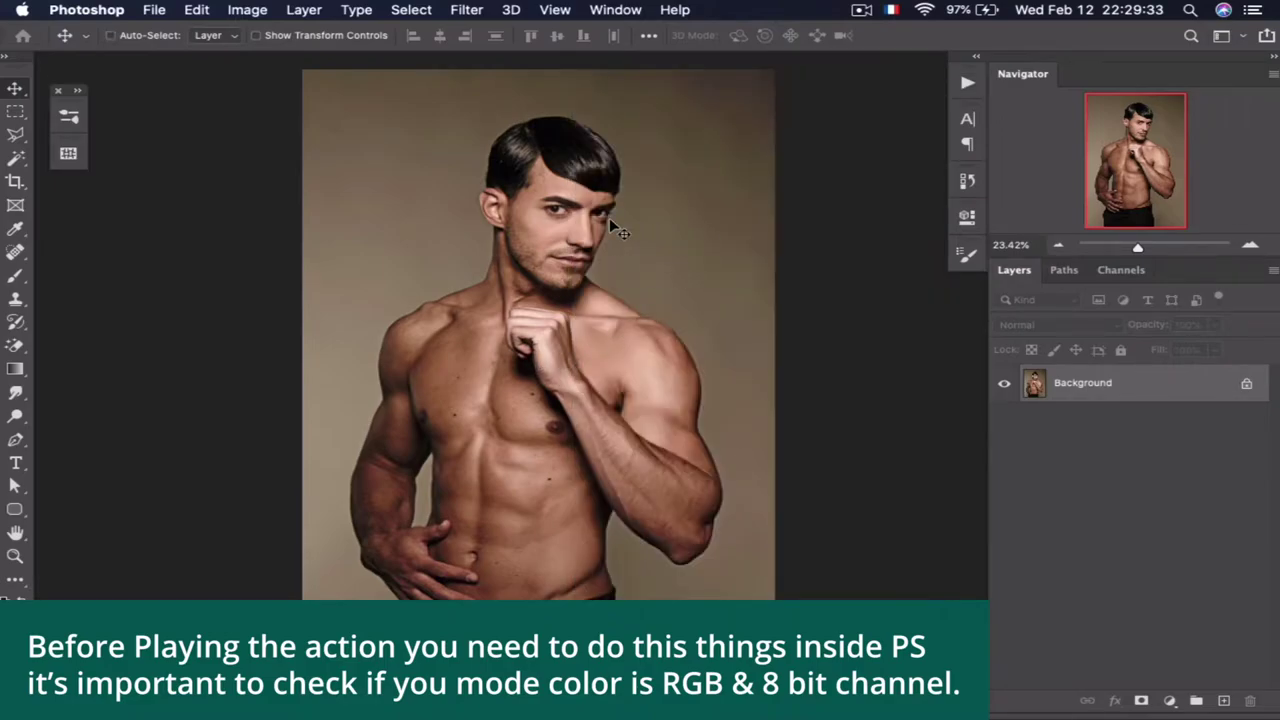
pyautogui.click(247, 9)
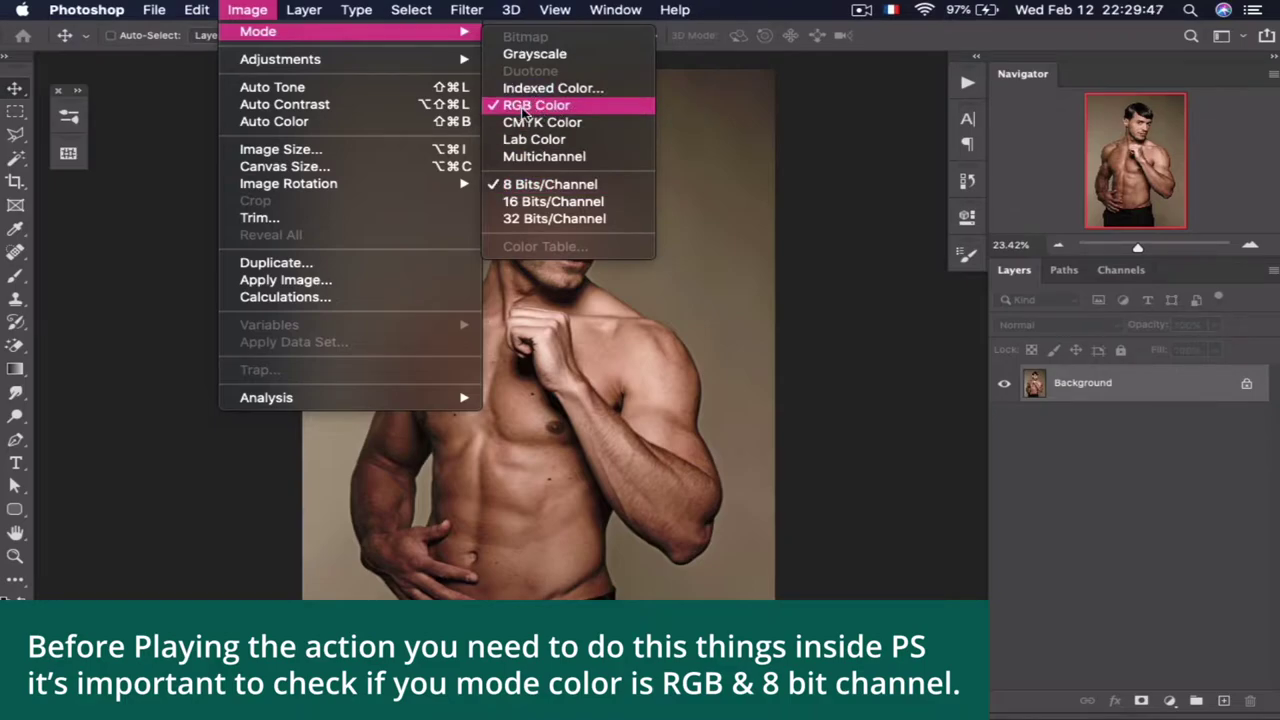
pyautogui.click(300, 149)
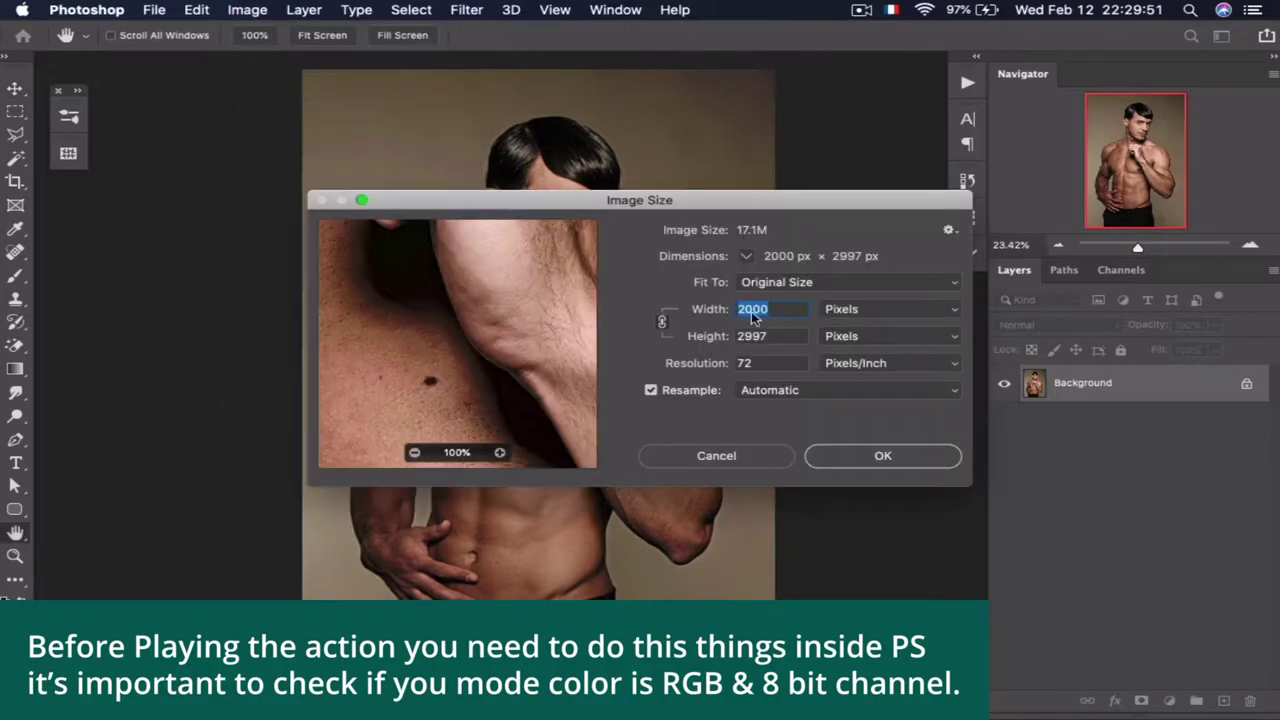
pyautogui.moveTo(760, 201); pyautogui.dragTo(693, 163)
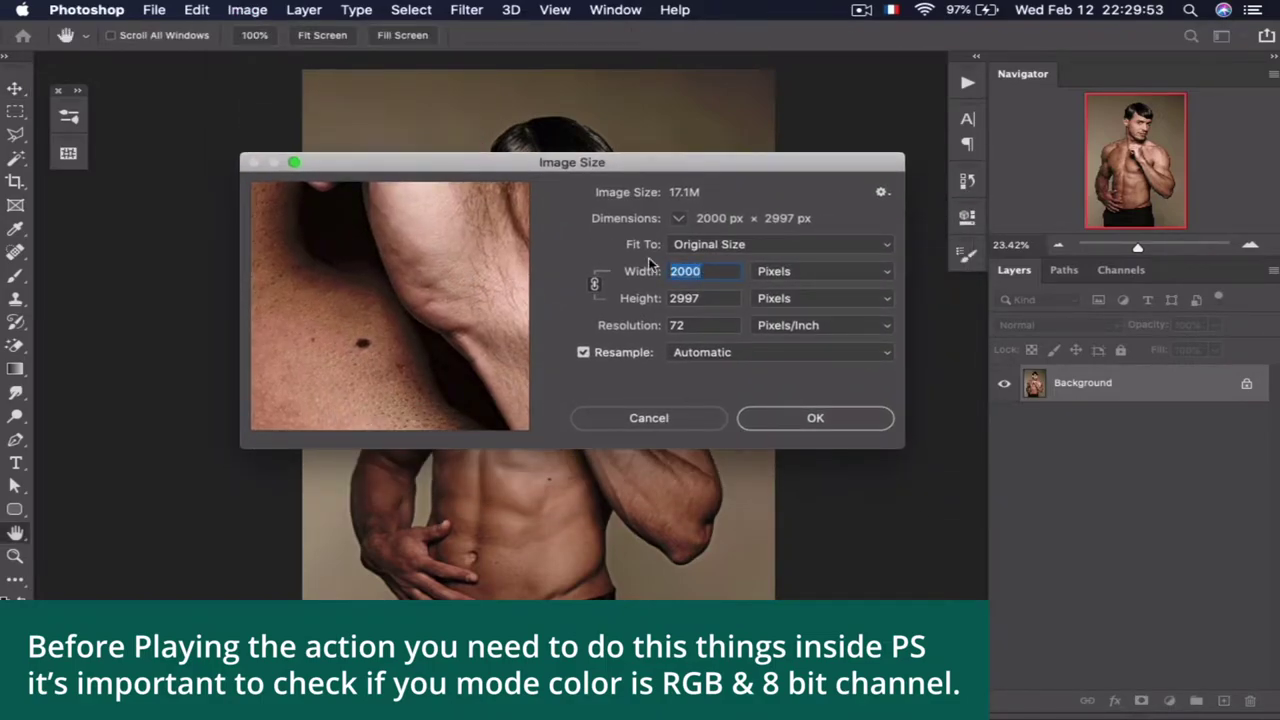
pyautogui.write('200')
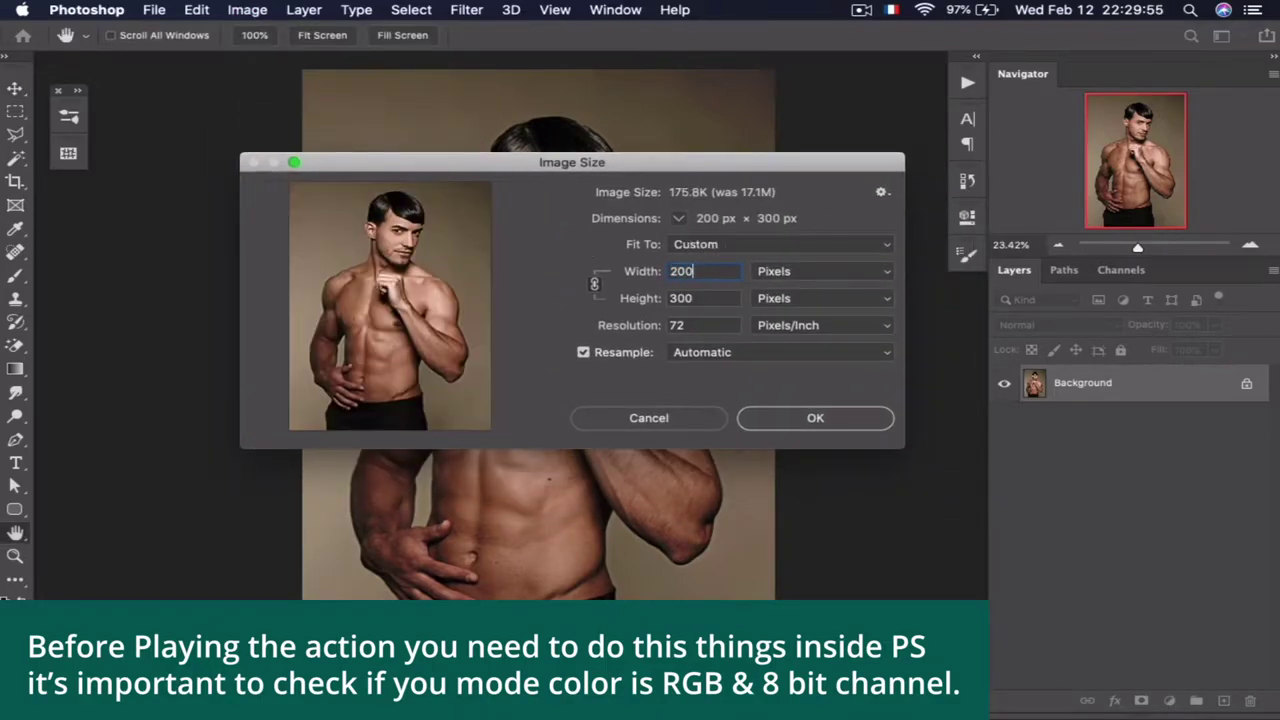
pyautogui.write('0')
pyautogui.click(815, 418)
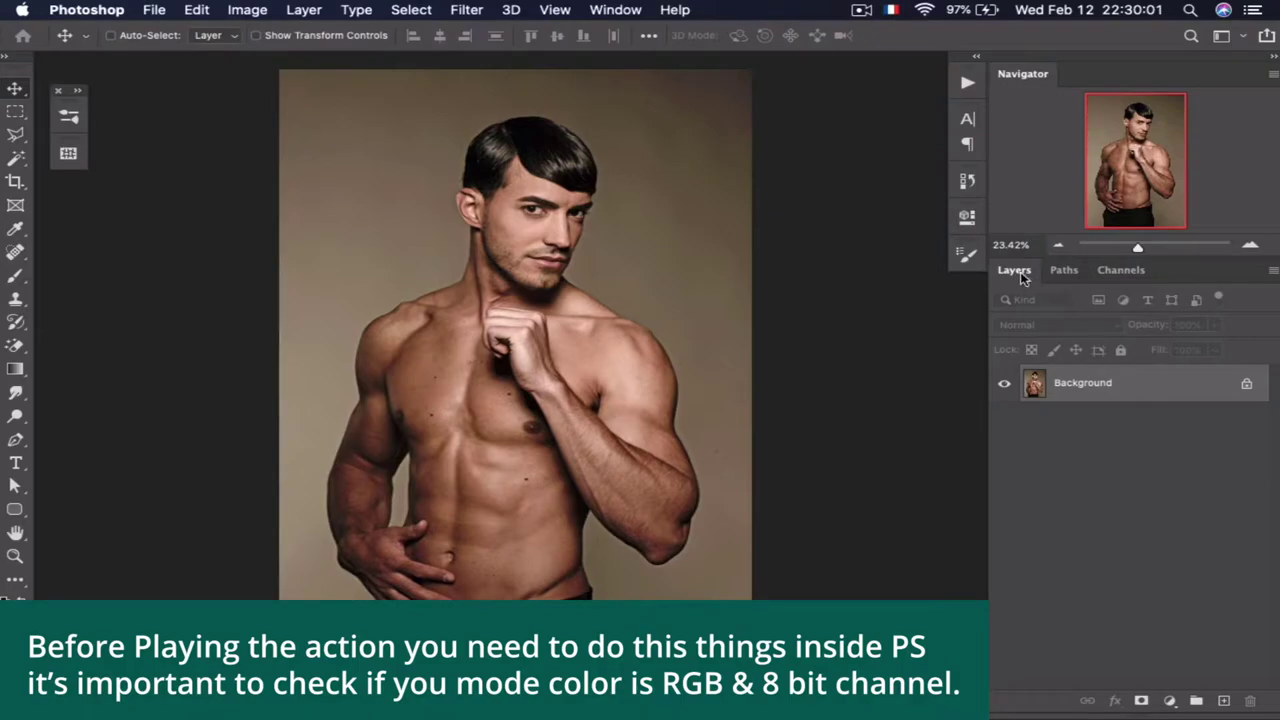
# Adjust the Layers panel display options
pyautogui.click(1274, 272)
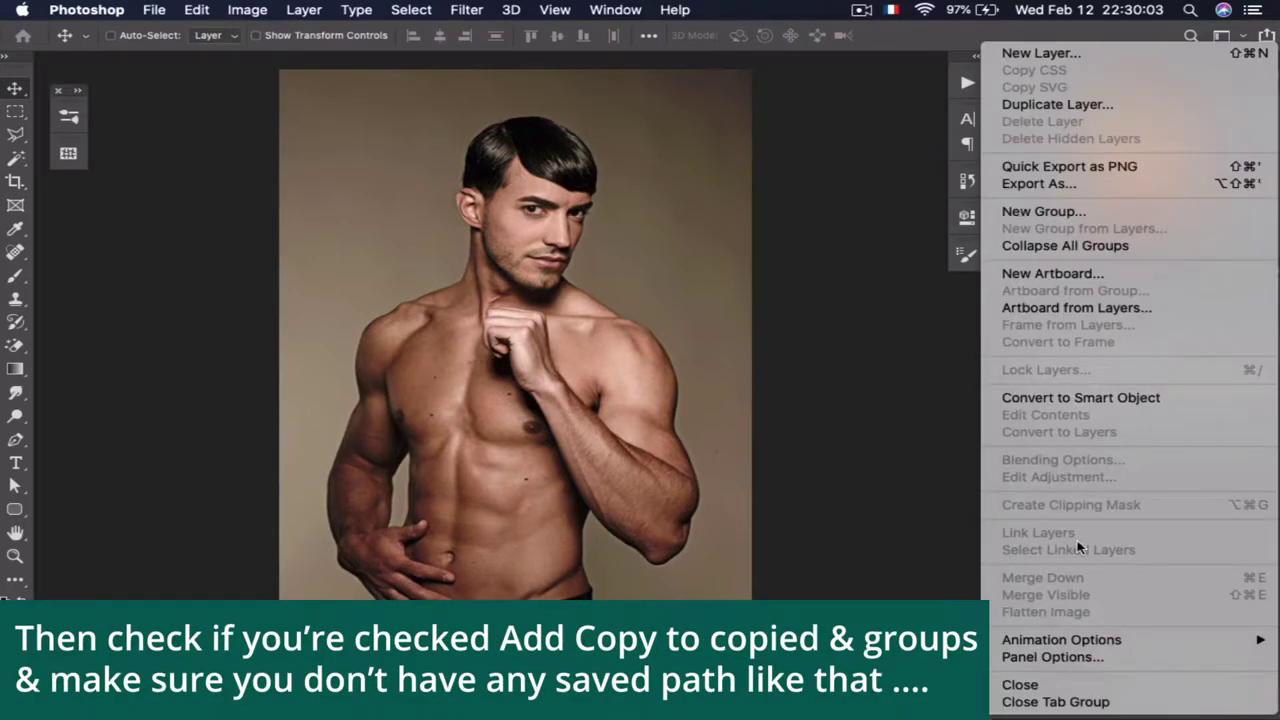
pyautogui.click(1053, 657)
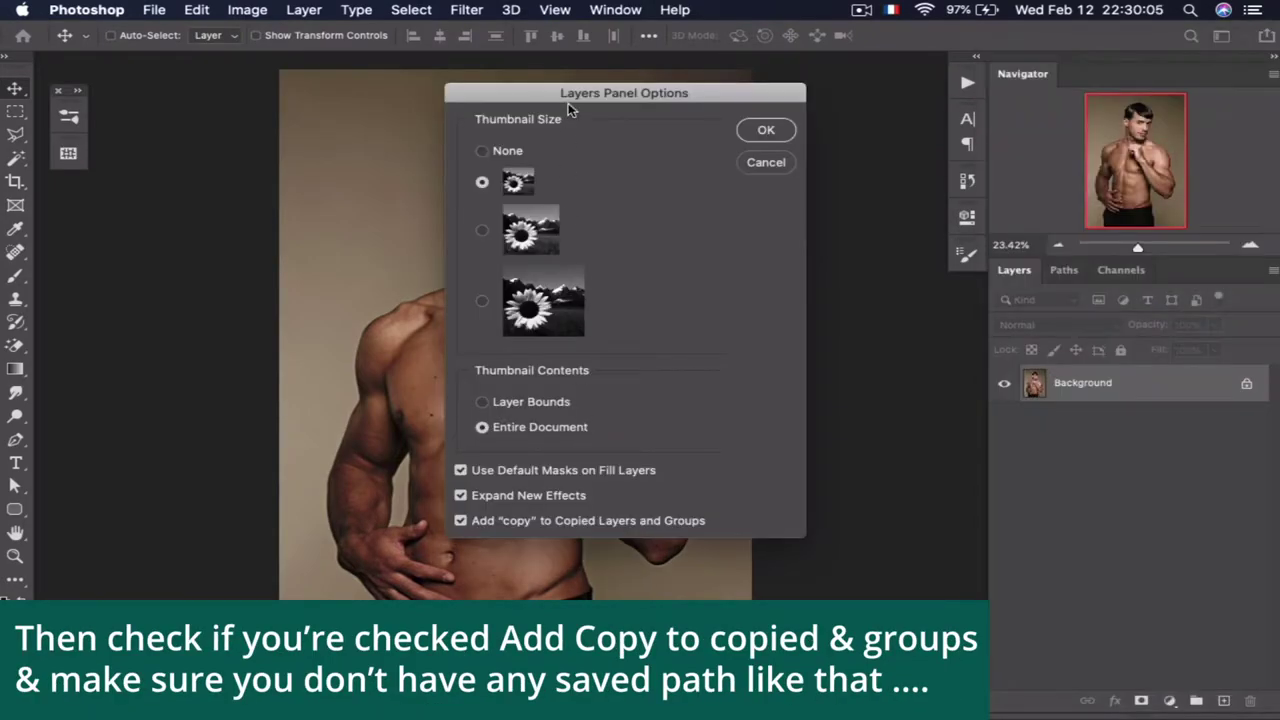
pyautogui.moveTo(567, 105); pyautogui.dragTo(579, 79)
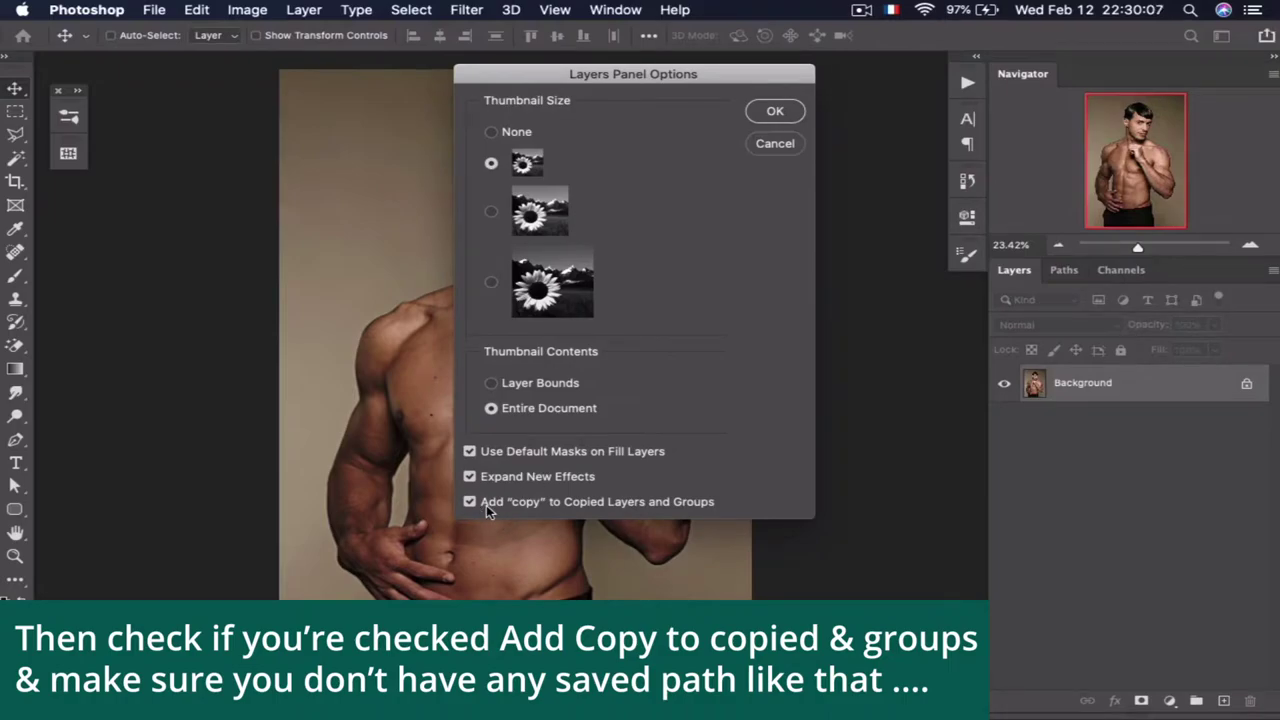
pyautogui.click(770, 111)
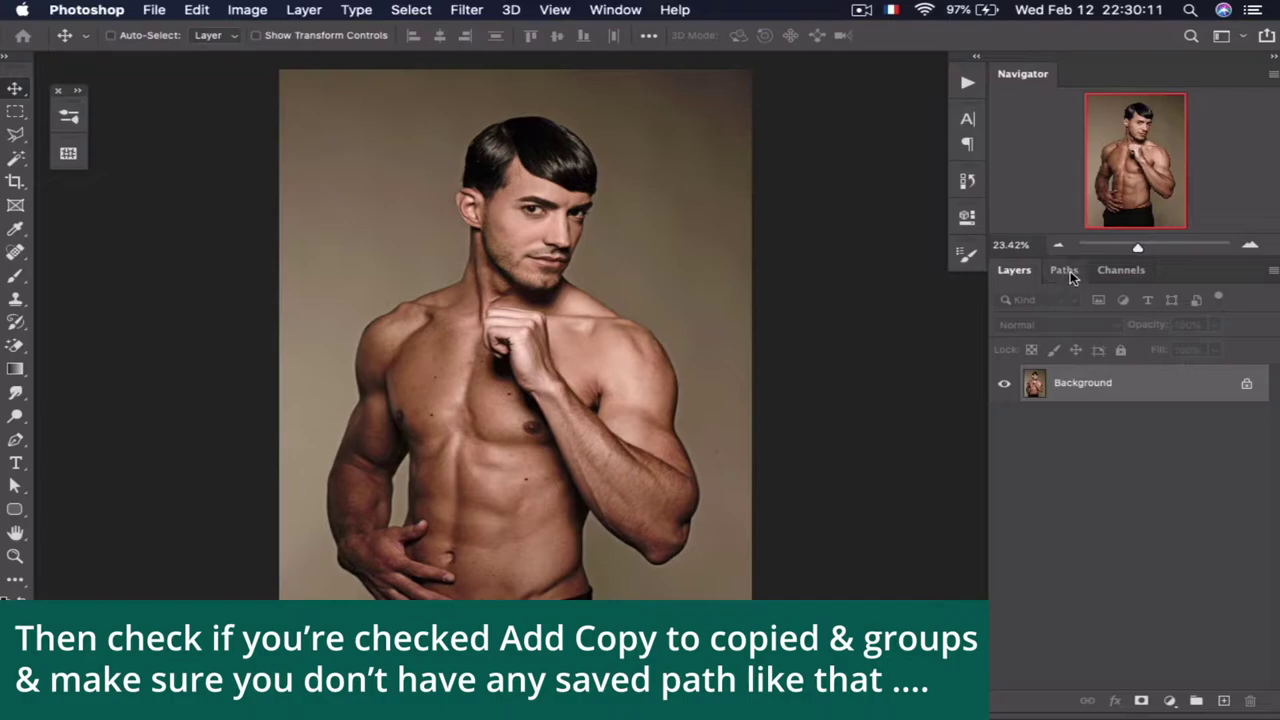
# Delete all five saved paths, including Clouds Path 10px, and return to the layer list
pyautogui.click(614, 9)
pyautogui.click(633, 540)
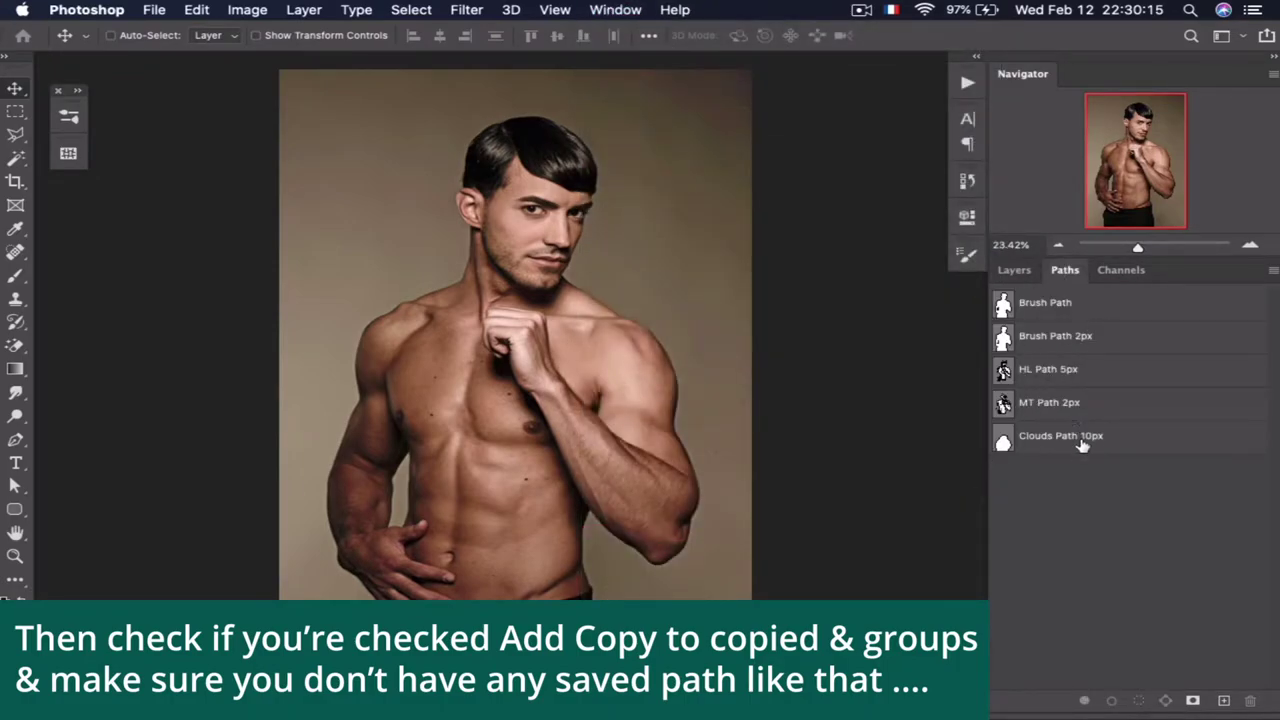
pyautogui.click(1078, 438)
pyautogui.keyDown('shift'); pyautogui.click(1072, 316); pyautogui.keyUp('shift')
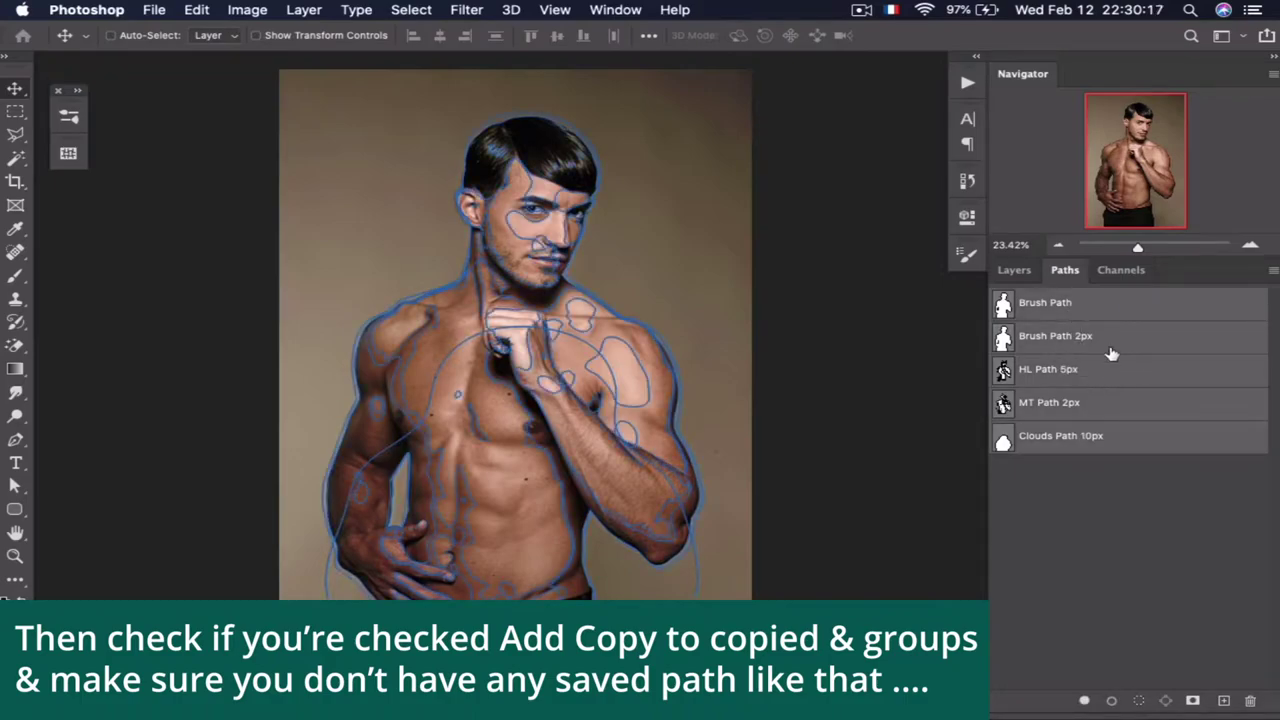
pyautogui.moveTo(1112, 353); pyautogui.dragTo(1249, 698)
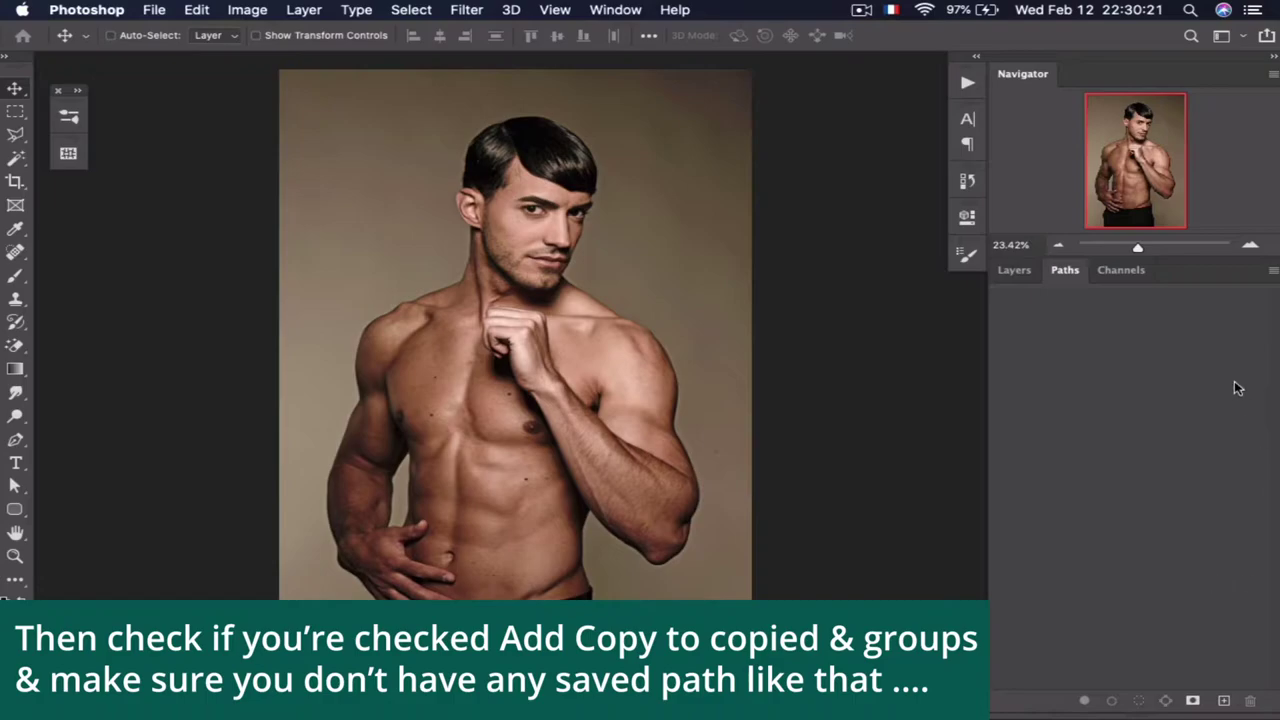
pyautogui.click(1015, 271)
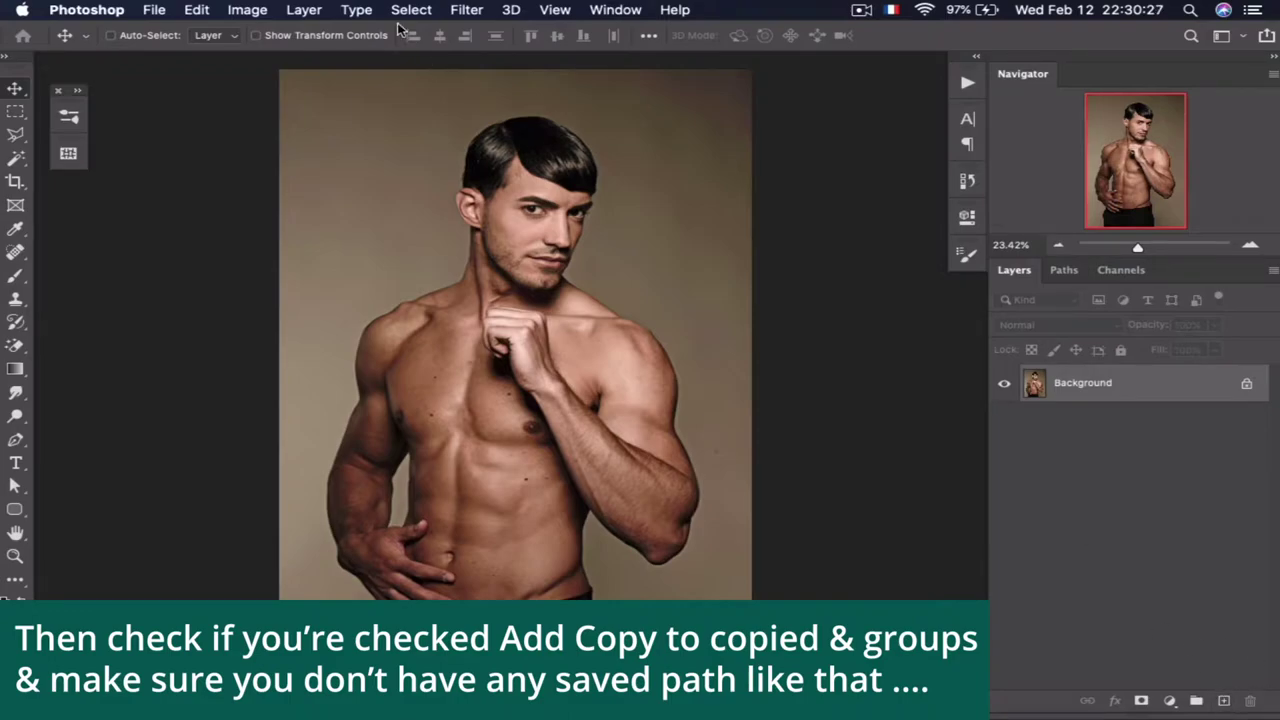
# Add an empty layer named 'brush'
pyautogui.click(320, 9)
pyautogui.moveTo(420, 31)
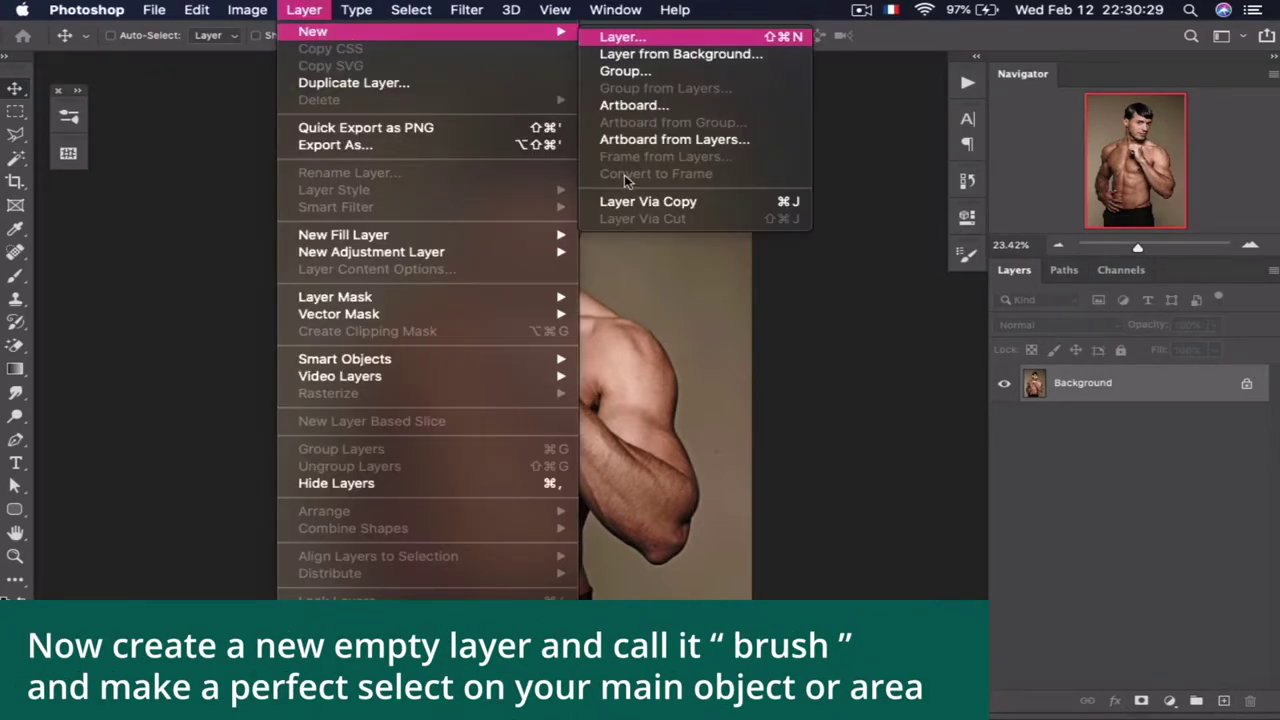
pyautogui.click(622, 36)
pyautogui.write('brush')
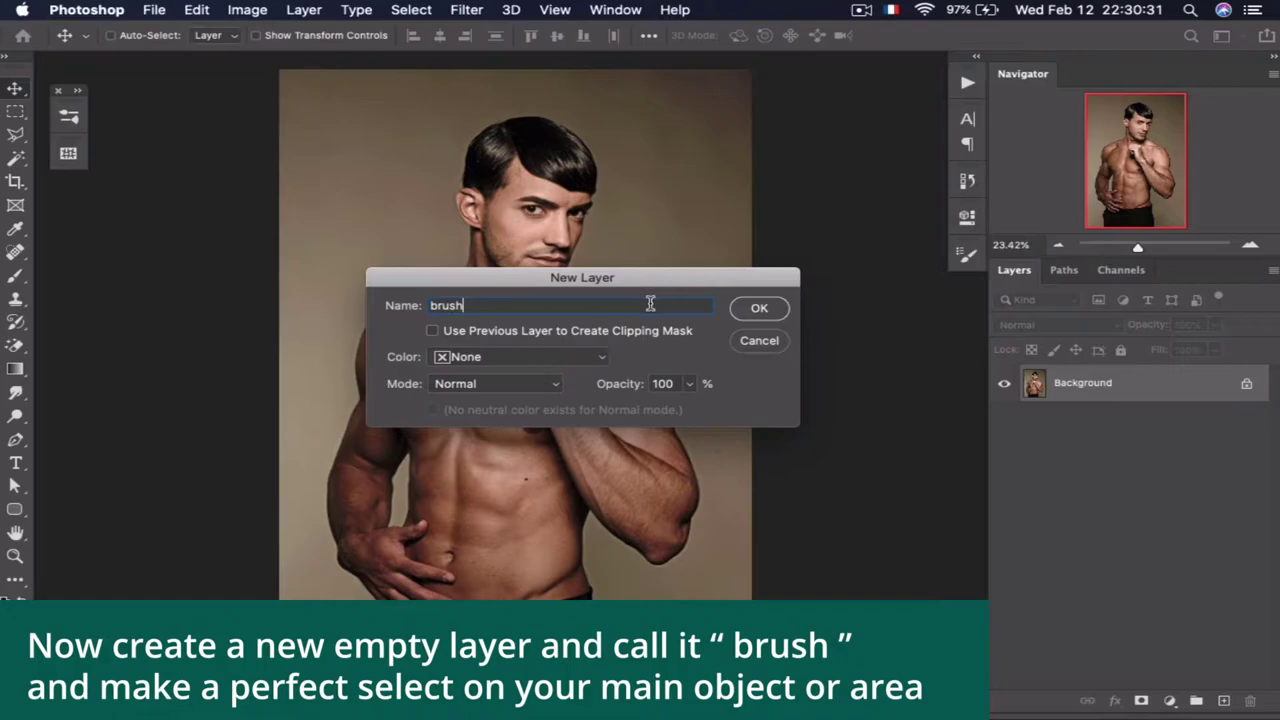
pyautogui.moveTo(504, 305); pyautogui.dragTo(382, 302)
pyautogui.click(479, 305)
pyautogui.click(766, 313)
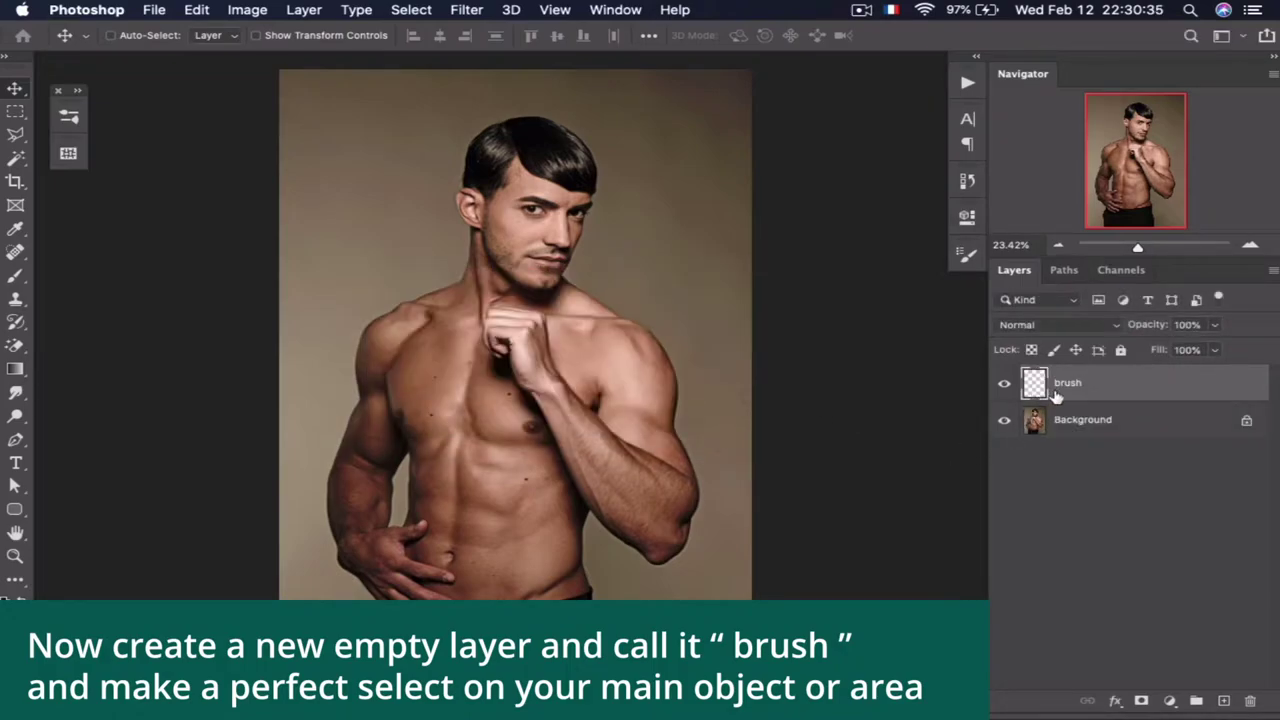
# Quick-select the man's whole figure from hair to shoulders on the Background layer
pyautogui.click(1114, 428)
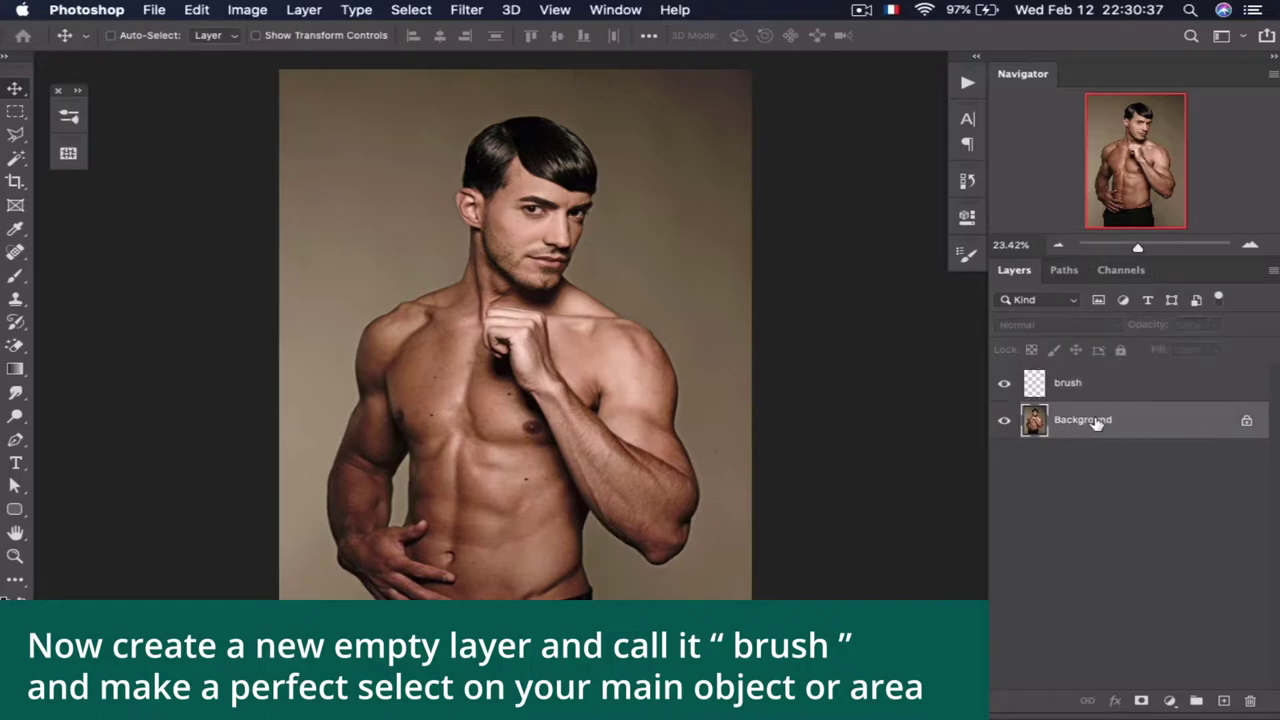
pyautogui.click(16, 157)
pyautogui.click(92, 173)
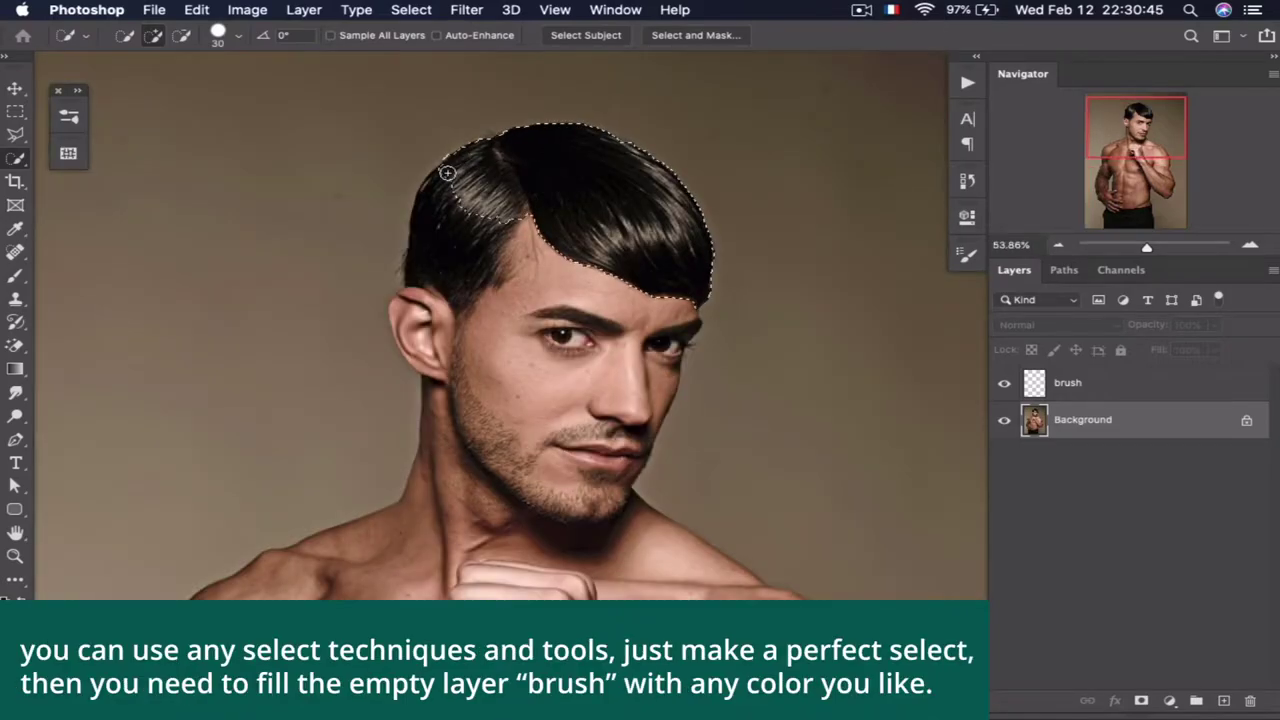
pyautogui.moveTo(447, 173); pyautogui.dragTo(386, 309)
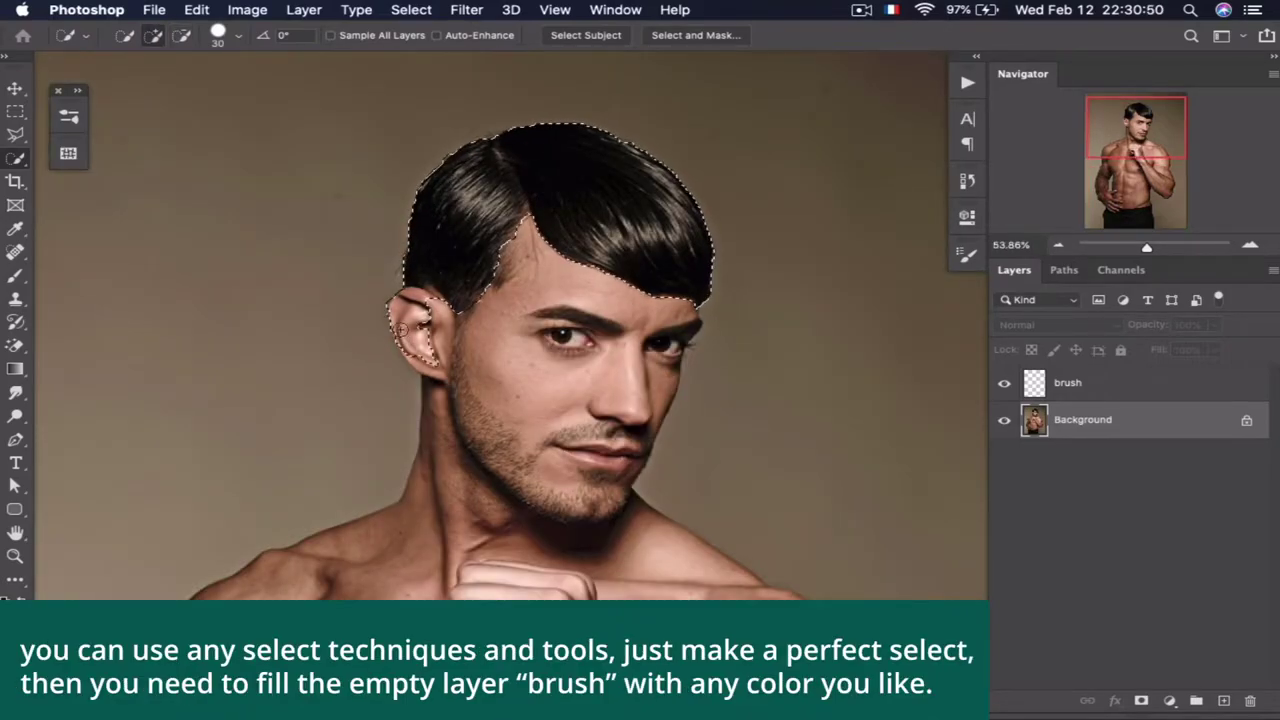
pyautogui.moveTo(420, 380); pyautogui.dragTo(640, 500)
pyautogui.scroll(-3, 160, 322)
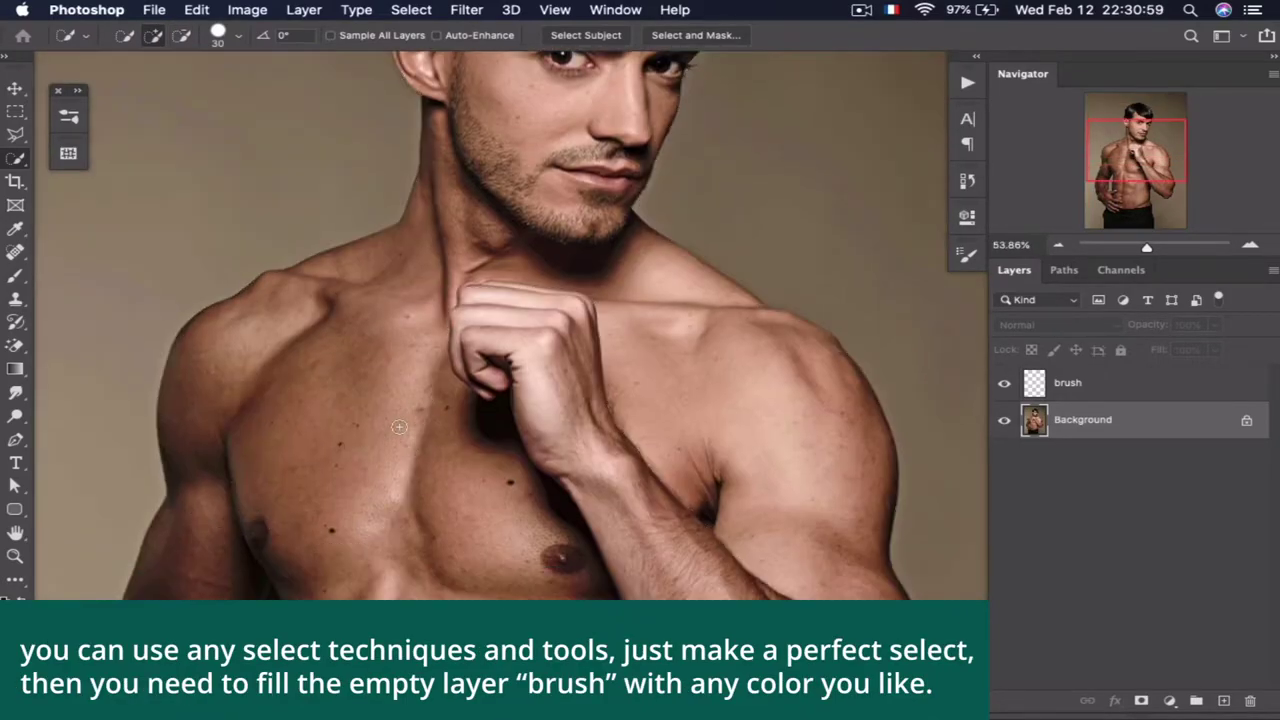
pyautogui.scroll(-4, 160, 322)
pyautogui.scroll(-4, 160, 322)
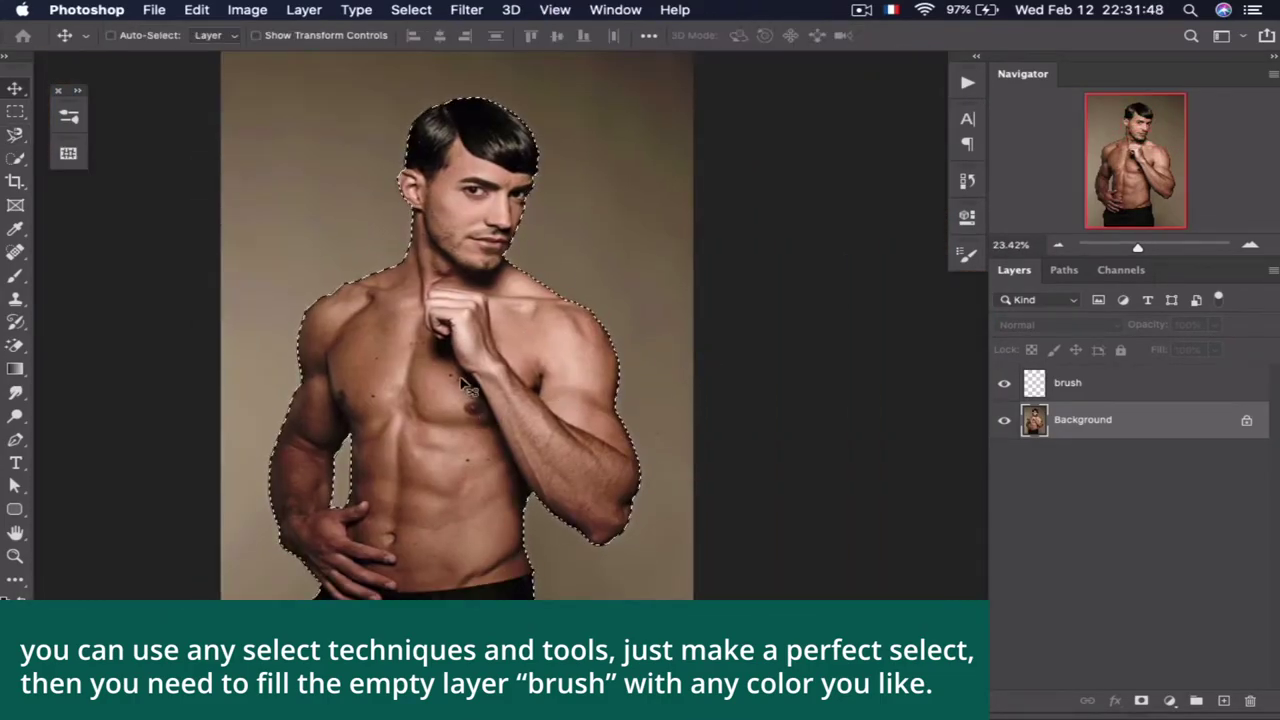
# Make the brush layer active and choose the Paint Bucket tool
pyautogui.click(1115, 390)
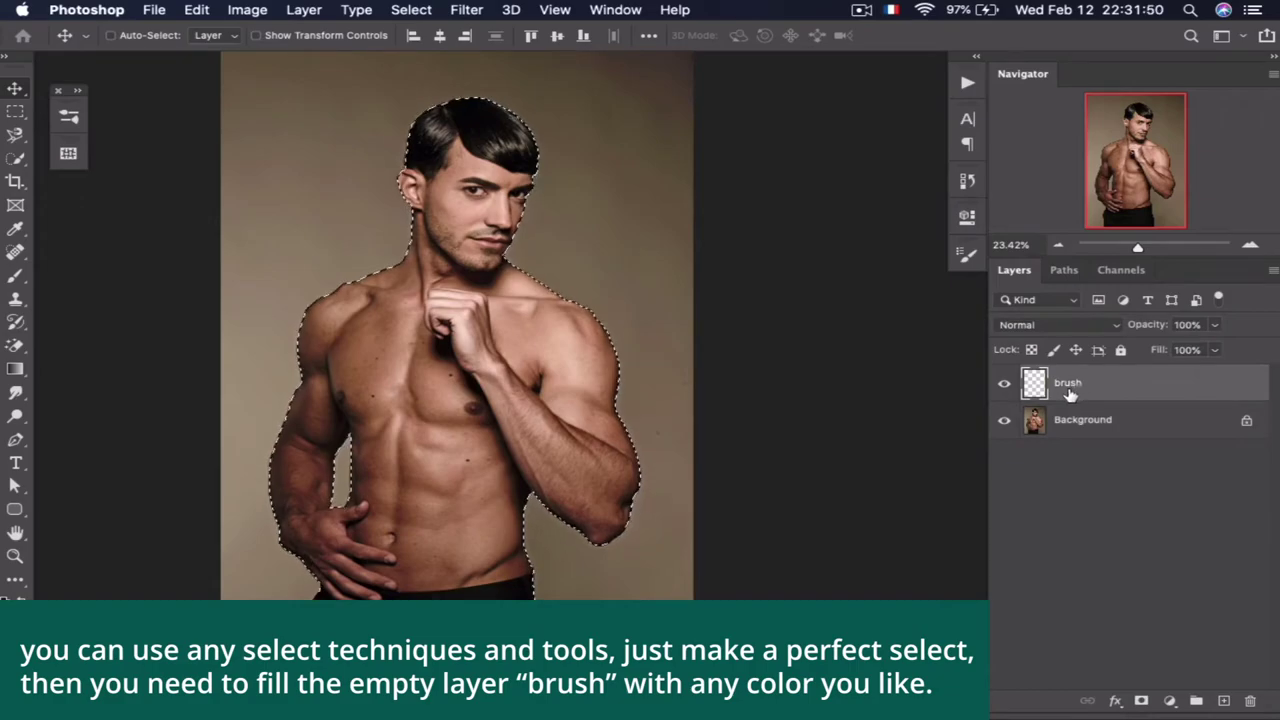
pyautogui.click(15, 369)
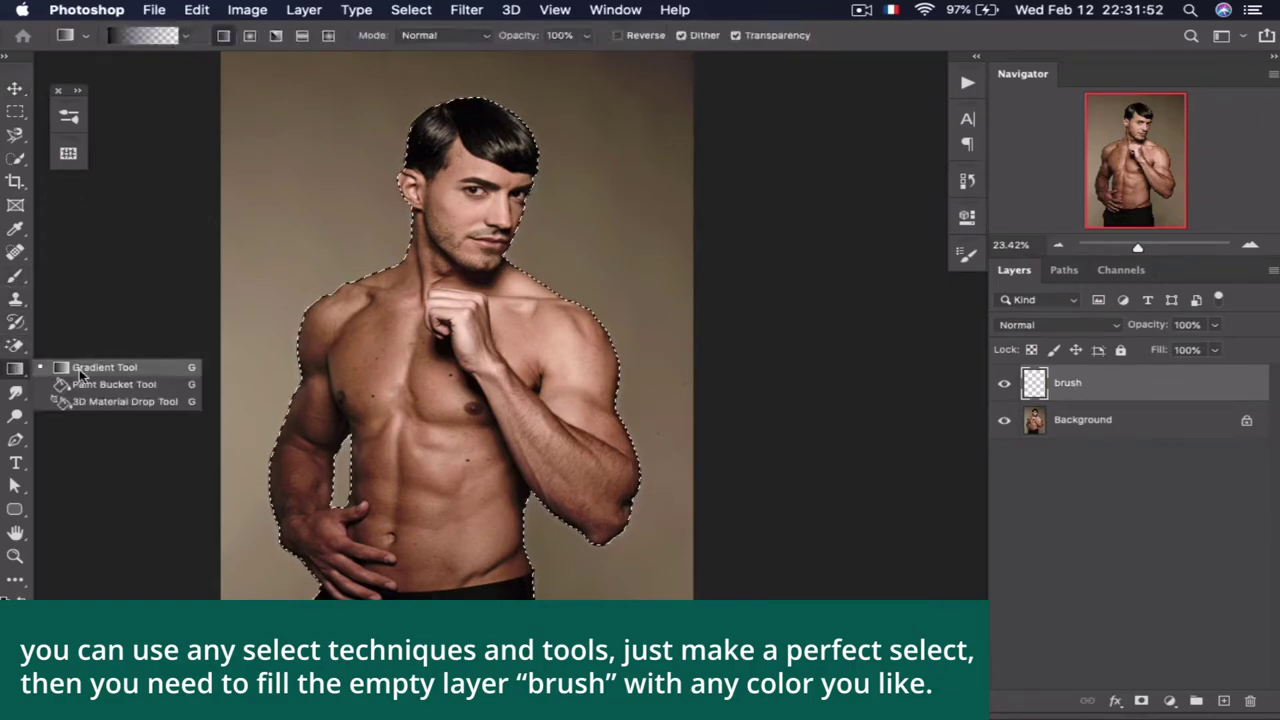
pyautogui.click(85, 384)
# Fill the selected silhouette with pure red (ff0000) on the brush layer
pyautogui.click(14, 608)
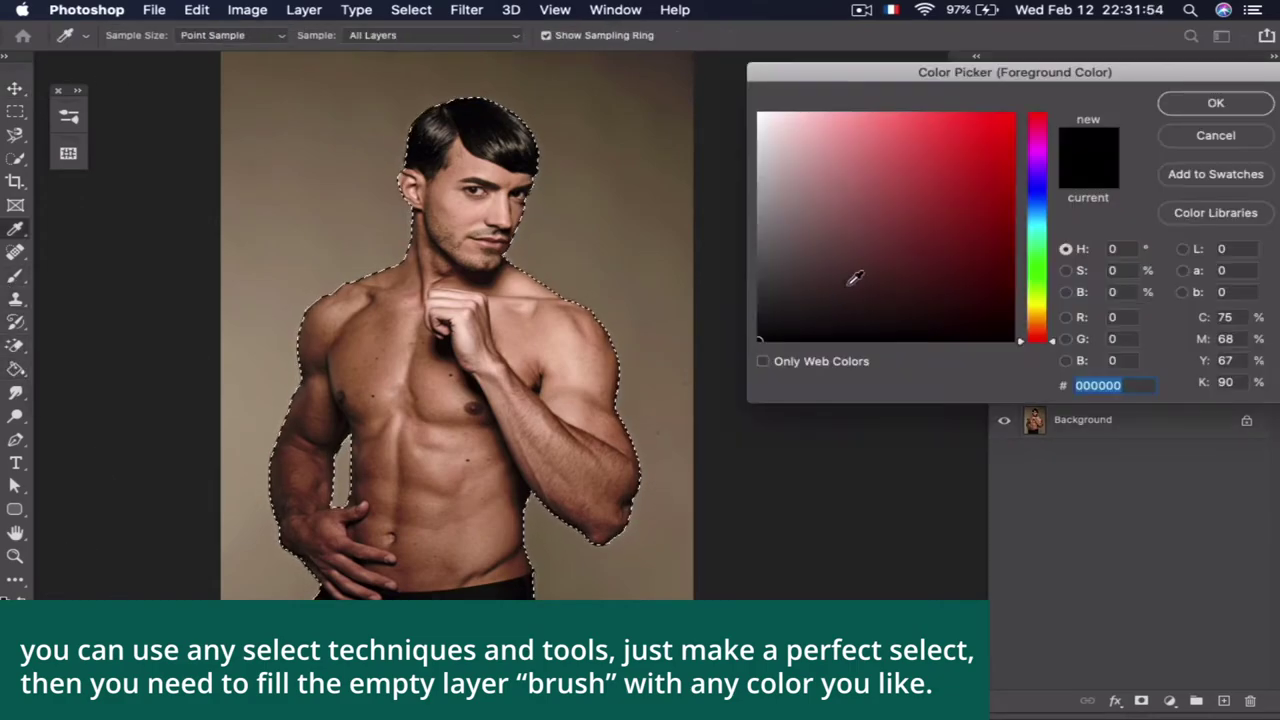
pyautogui.click(943, 172)
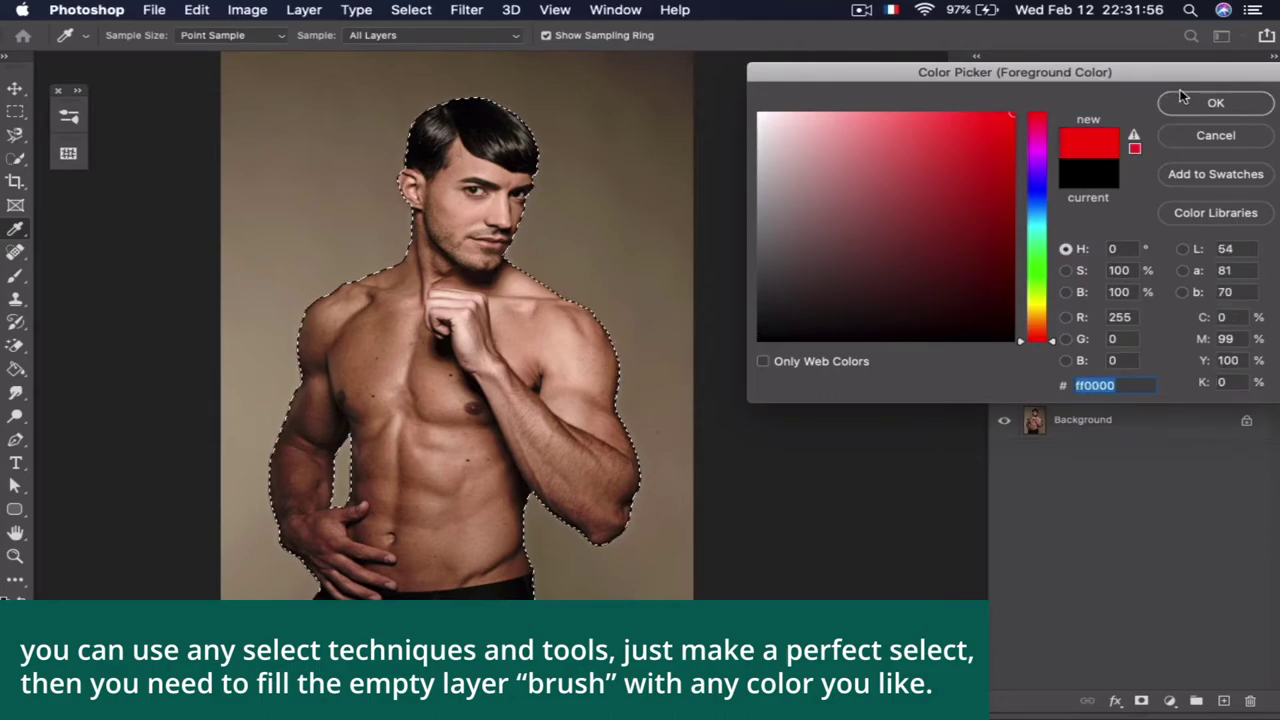
pyautogui.click(1205, 103)
pyautogui.click(455, 594)
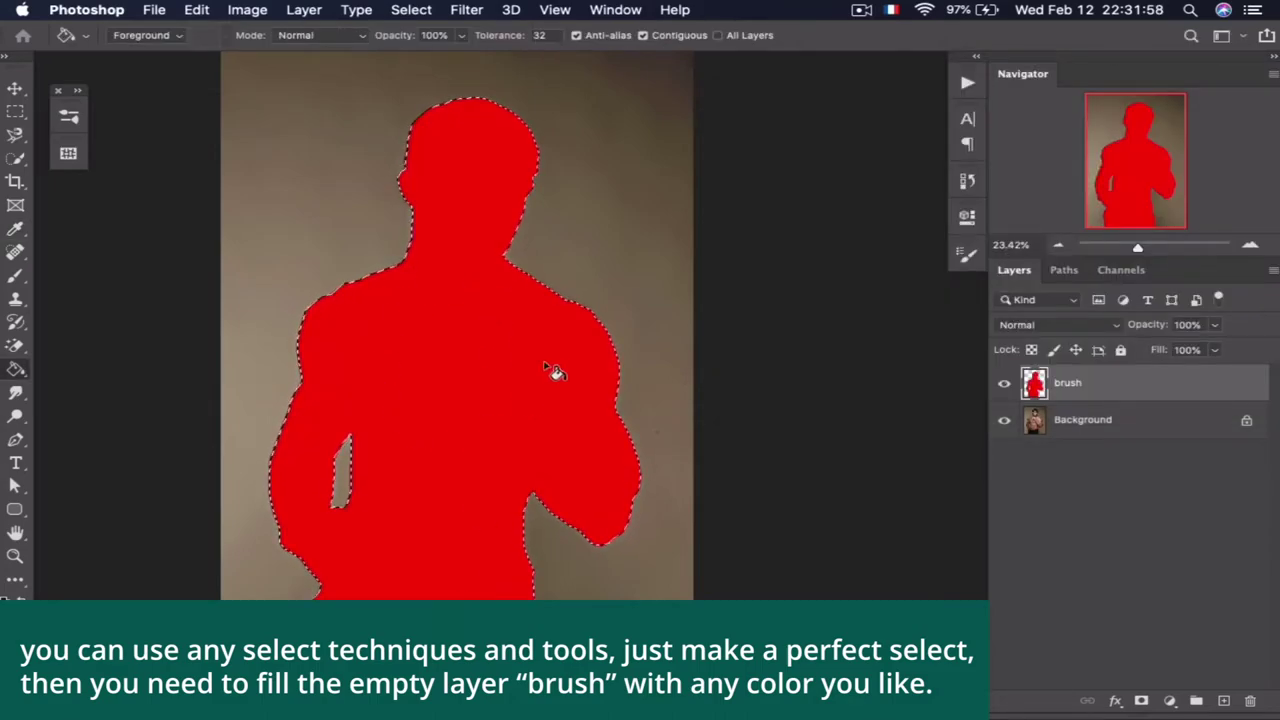
# Deselect, switch to the Move tool, and fit the whole figure in view
pyautogui.click(411, 9)
pyautogui.click(430, 50)
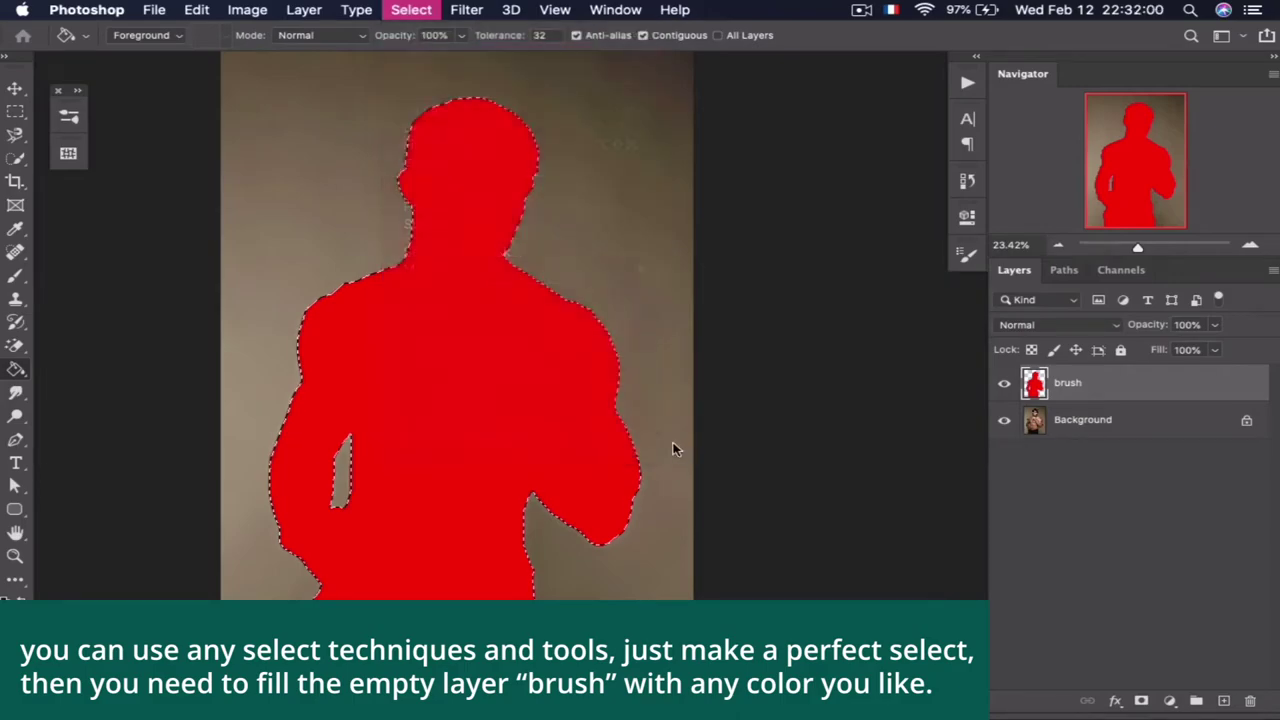
pyautogui.press('v')
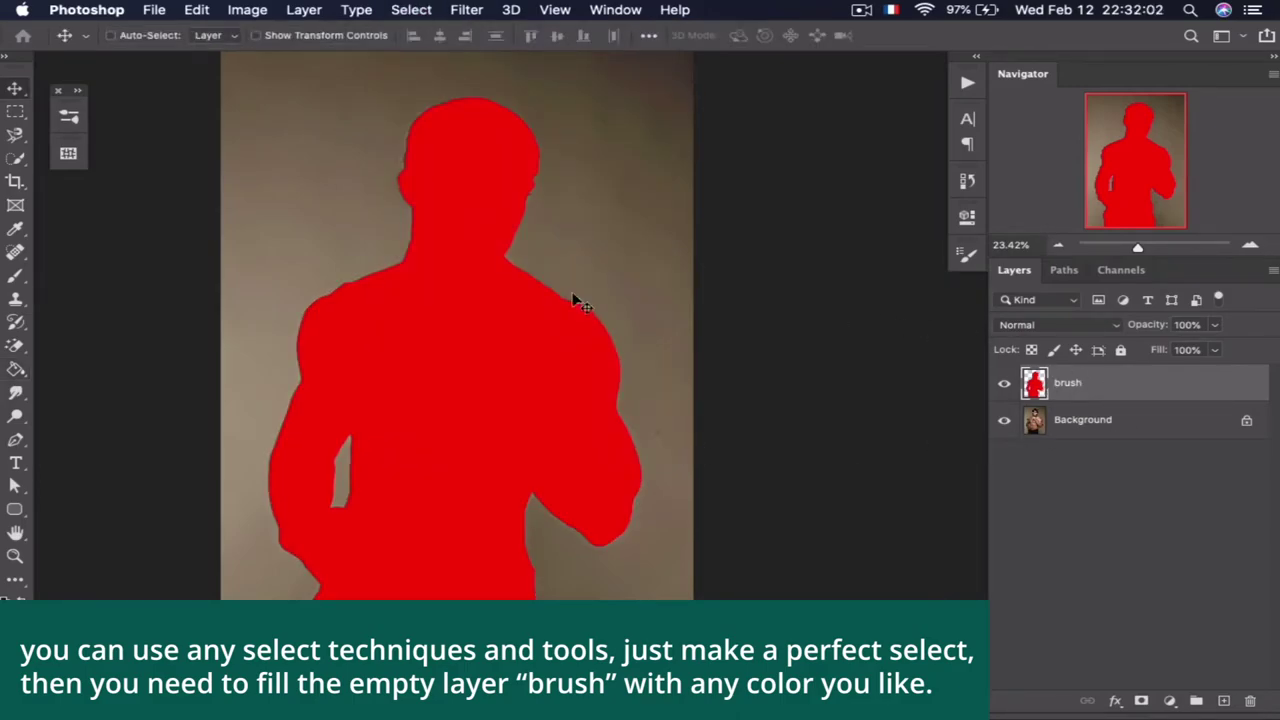
pyautogui.hscroll(-5, 575, 300)
pyautogui.scroll(3, 665, 365)
pyautogui.scroll(3, 571, 309)
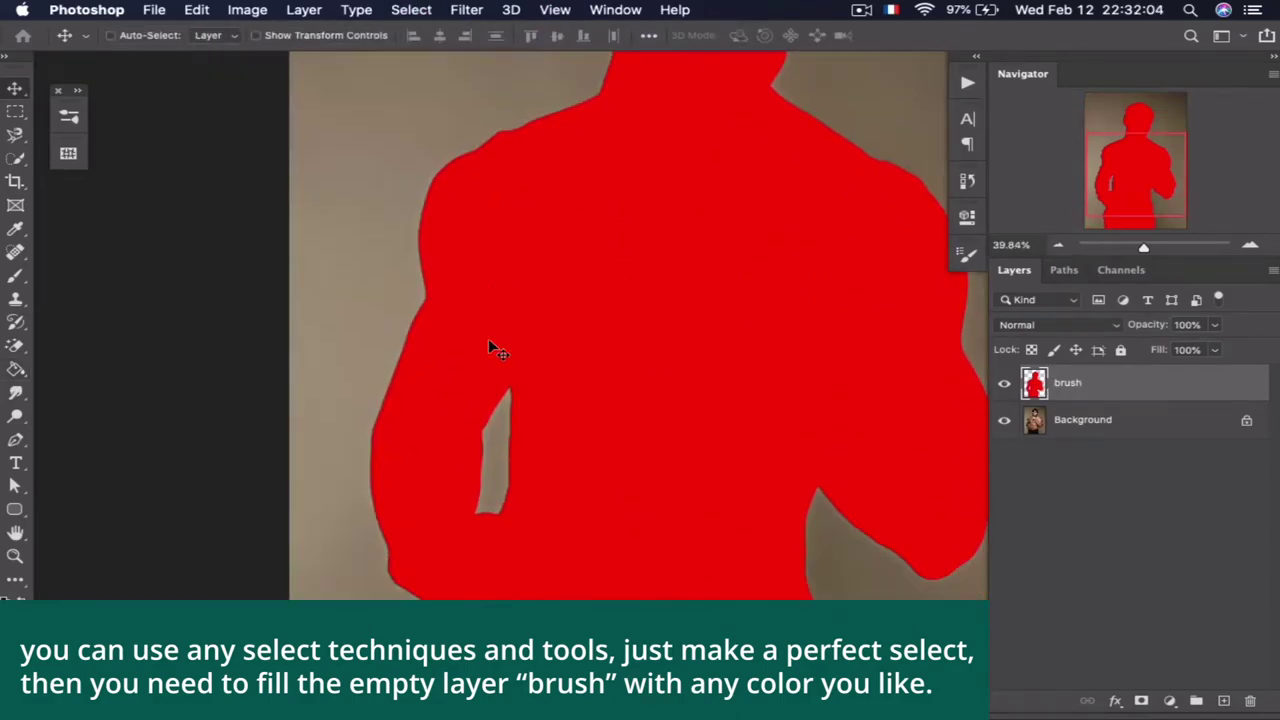
pyautogui.scroll(2, 491, 346)
pyautogui.scroll(2, 491, 349)
pyautogui.scroll(1, 509, 385)
pyautogui.scroll(2, 503, 346)
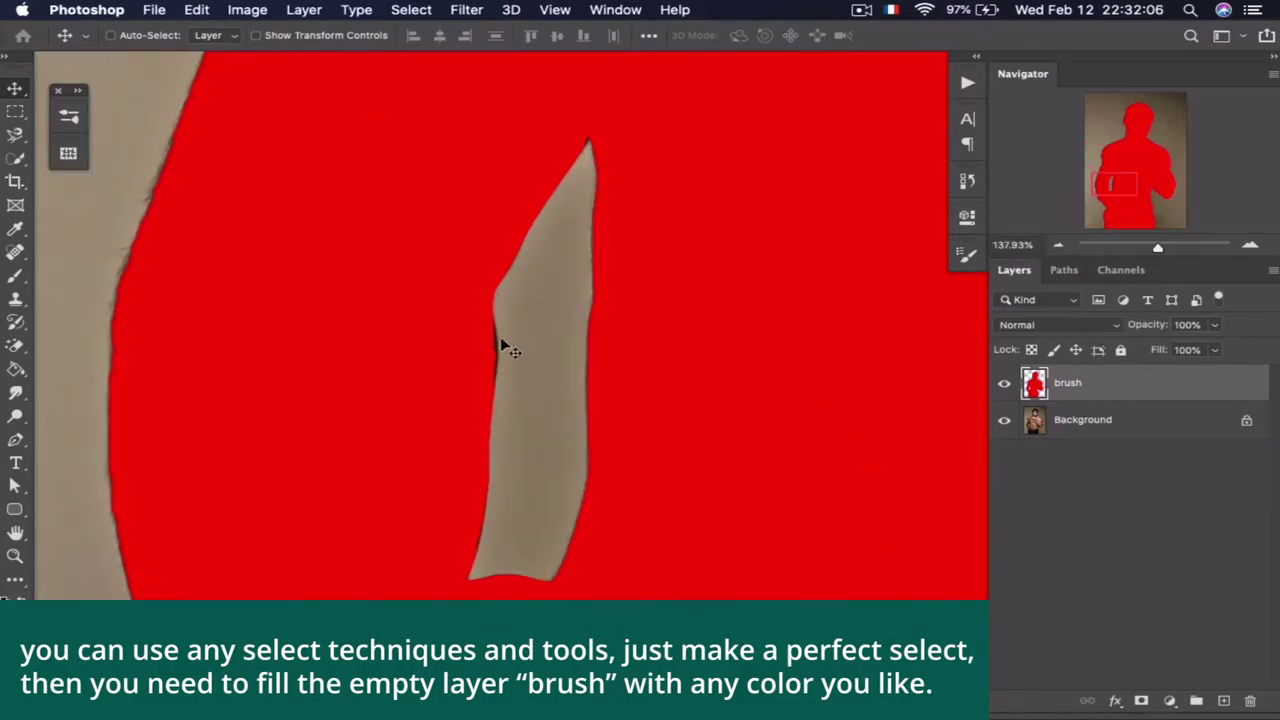
pyautogui.hotkey('ctrl', '0')
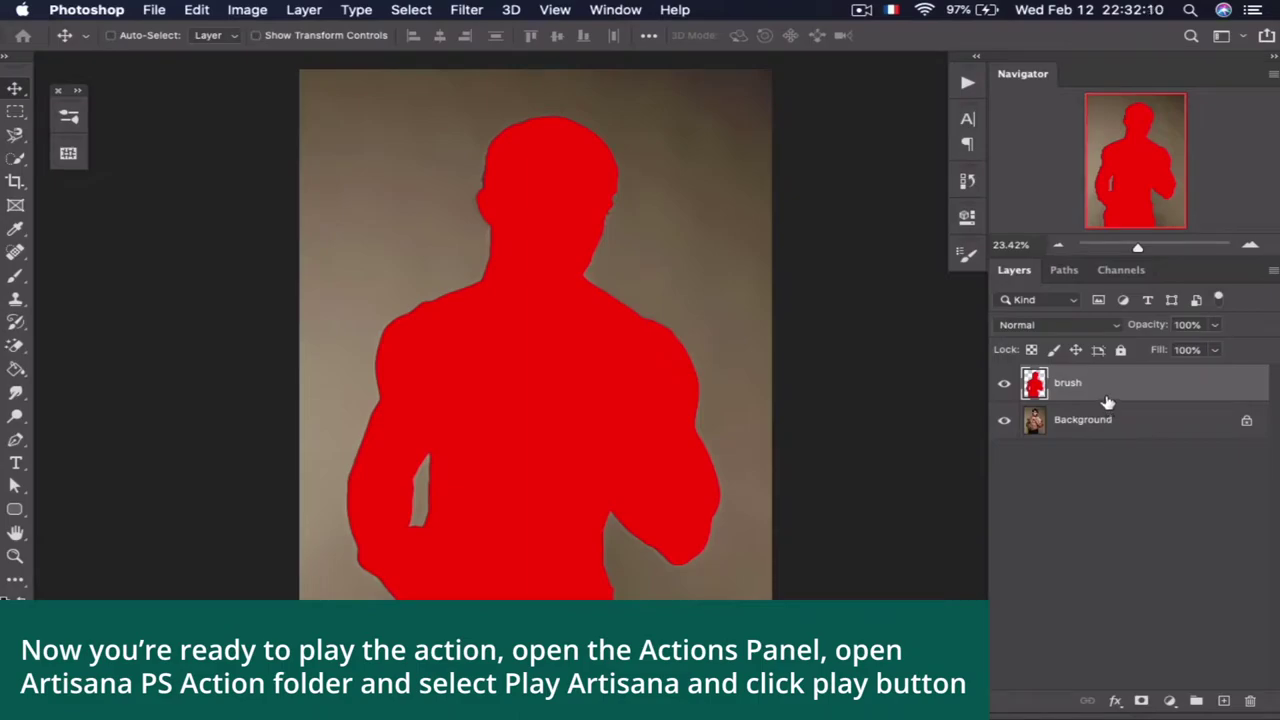
# Play the Play Artisana action from the Artisana PS Action set
pyautogui.click(967, 84)
pyautogui.click(708, 142)
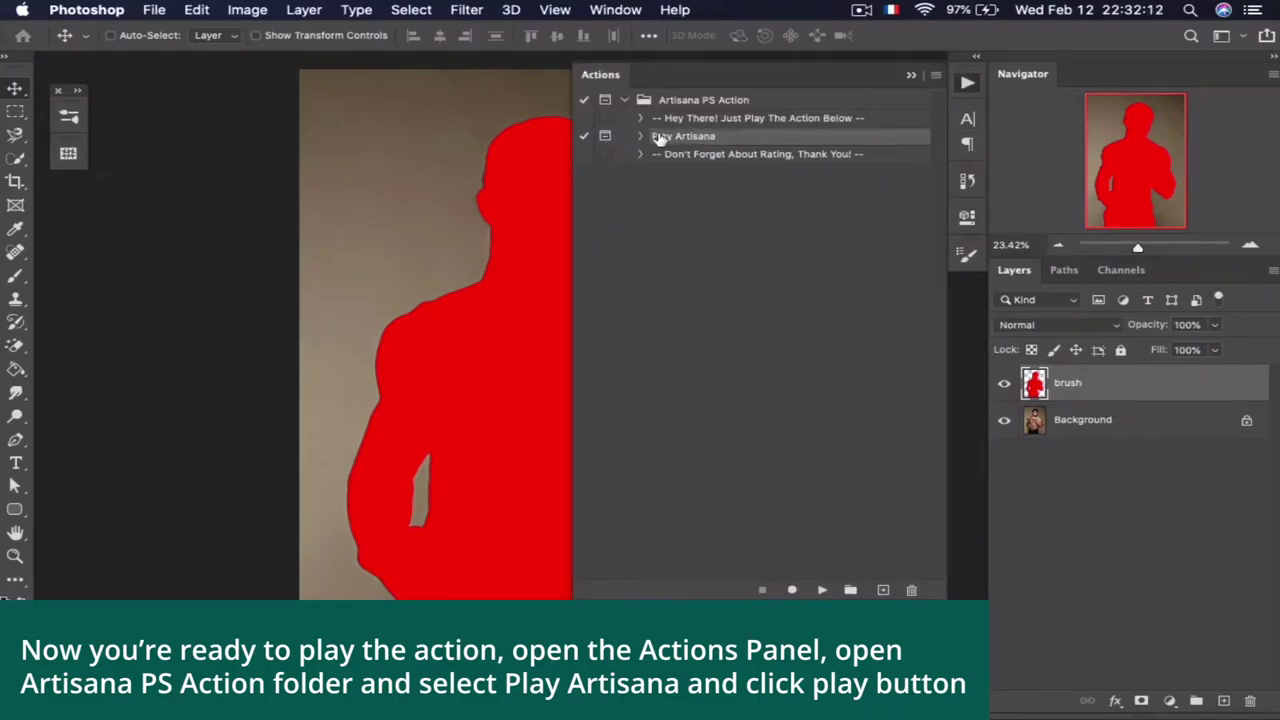
pyautogui.click(690, 104)
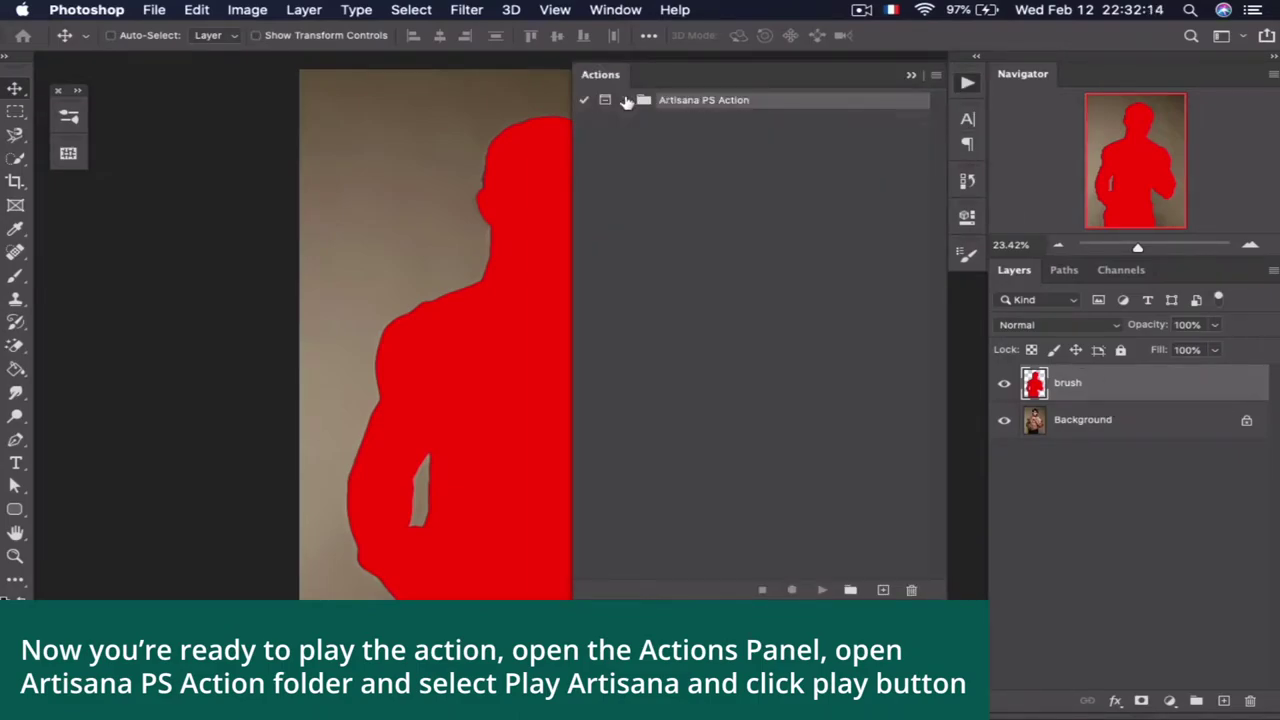
pyautogui.click(714, 120)
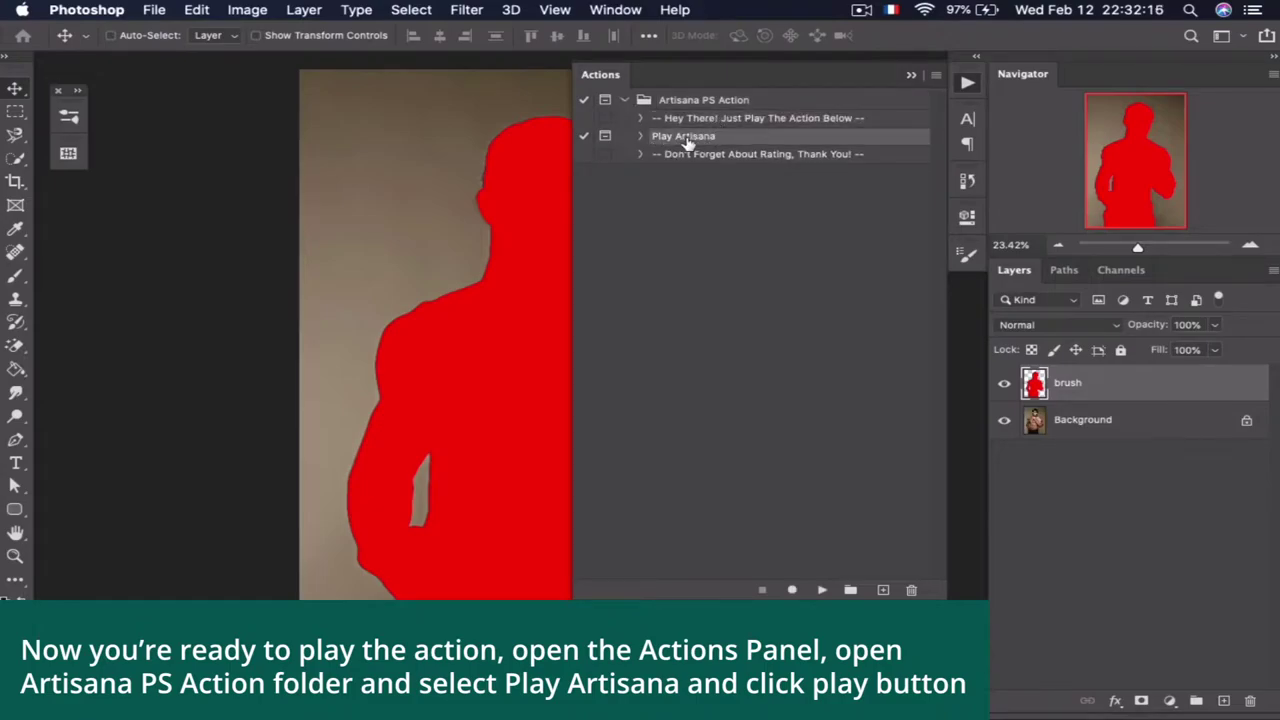
pyautogui.click(822, 590)
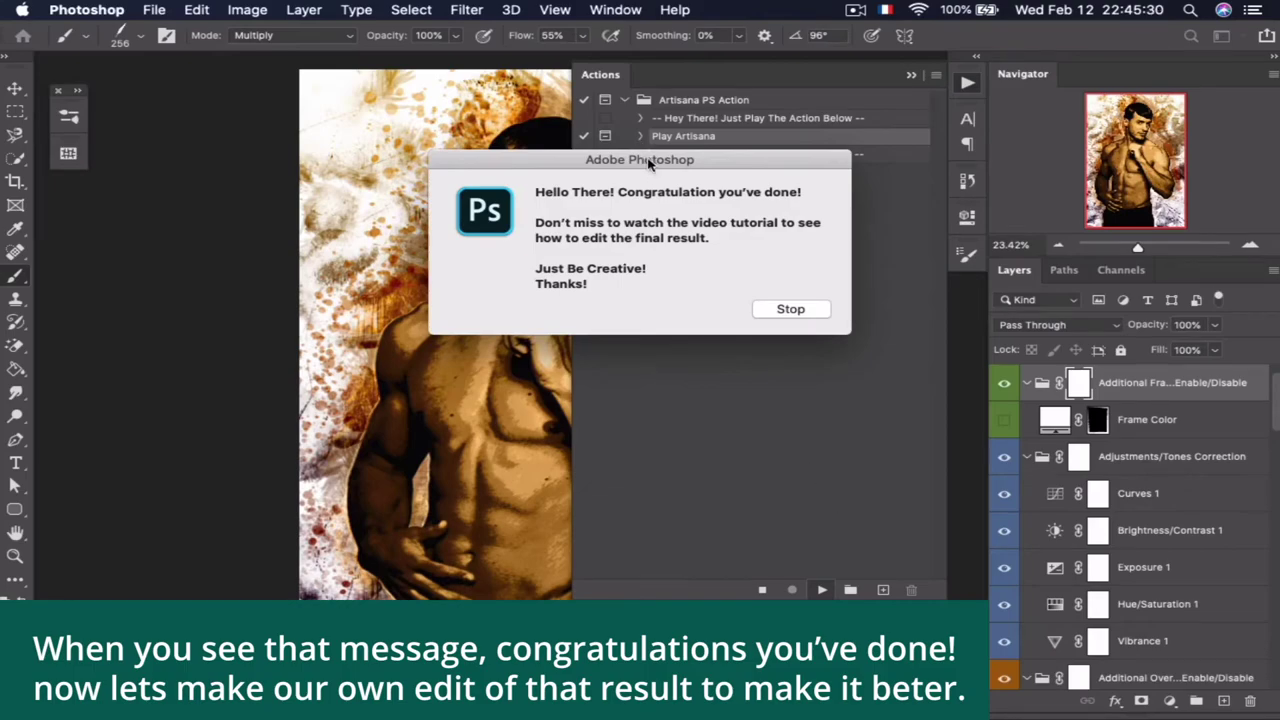
# Dismiss the action's completion message, hide the Actions list, and select the Move tool
pyautogui.moveTo(648, 163)
pyautogui.mouseDown()
pyautogui.moveTo(552, 204)
pyautogui.moveTo(563, 220)
pyautogui.mouseUp()
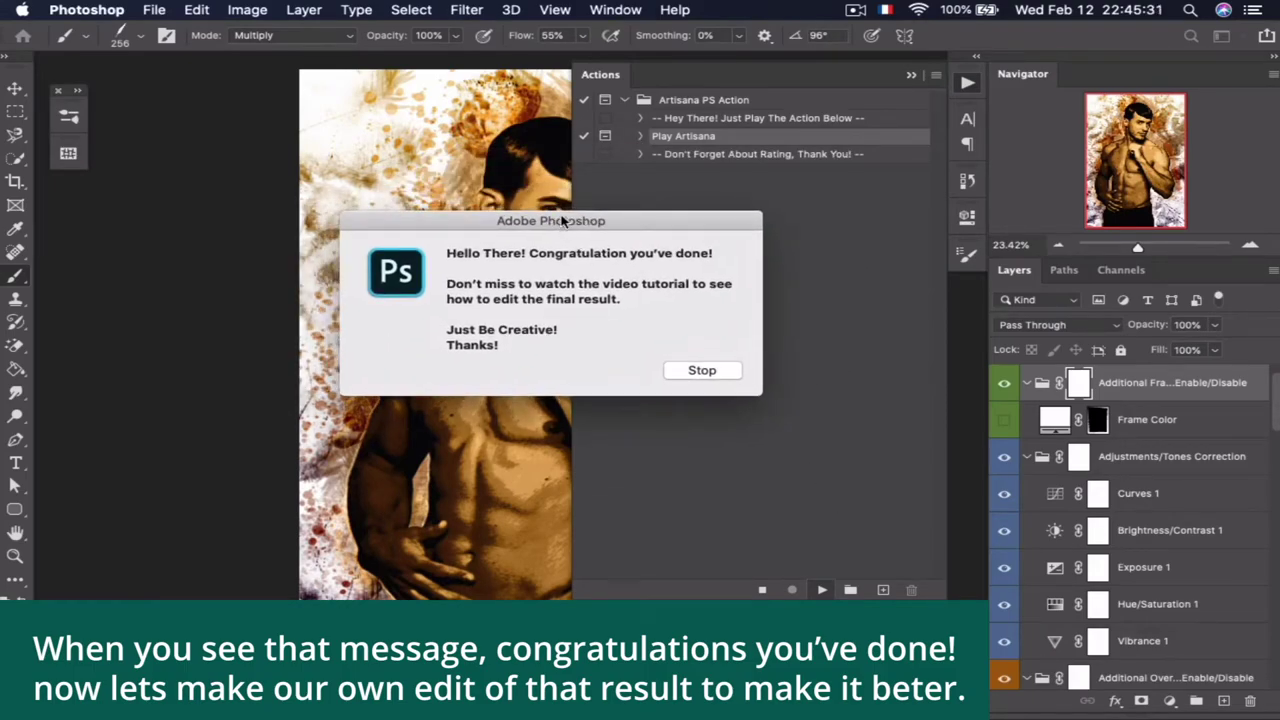
pyautogui.click(702, 371)
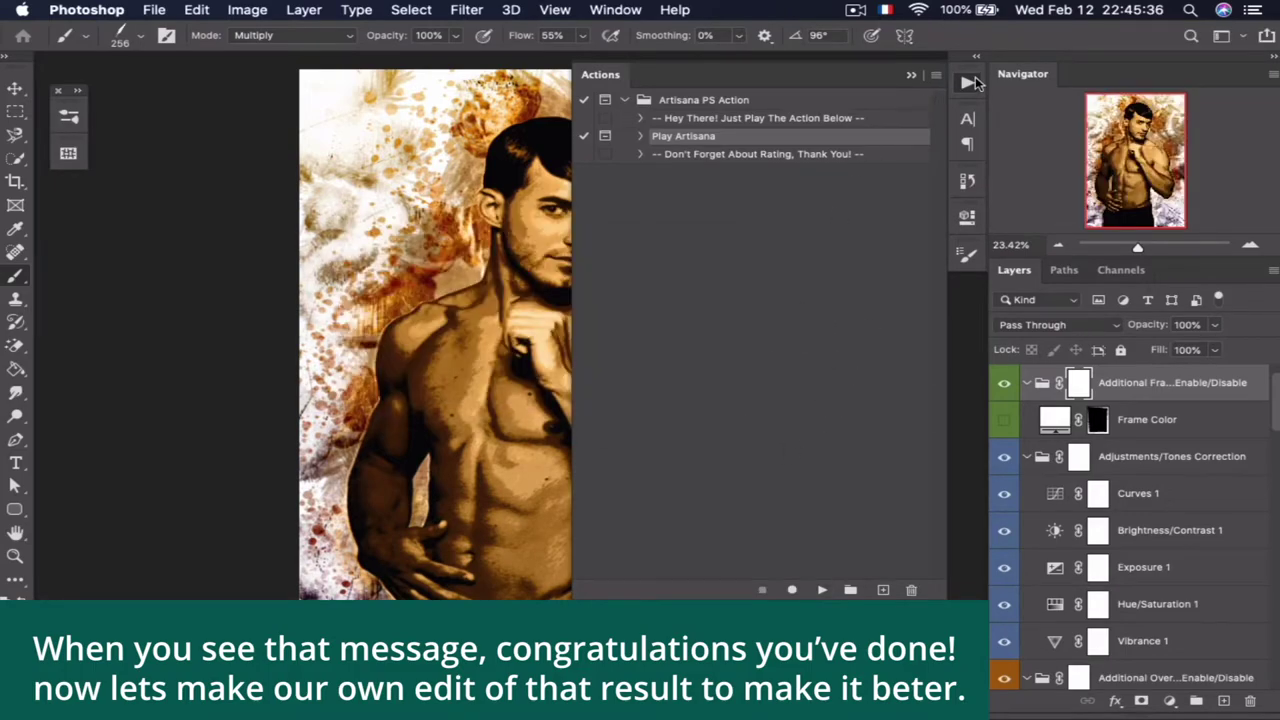
pyautogui.click(970, 83)
pyautogui.click(15, 89)
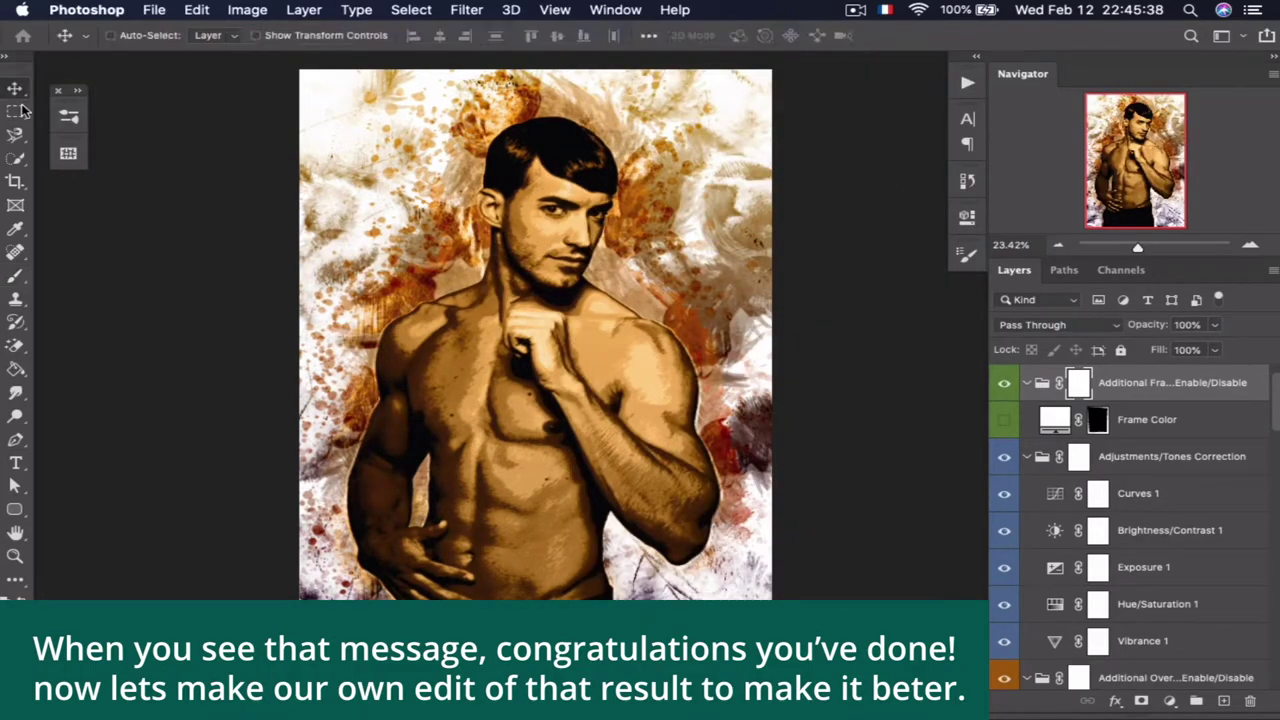
pyautogui.hscroll(-5, 724, 248)
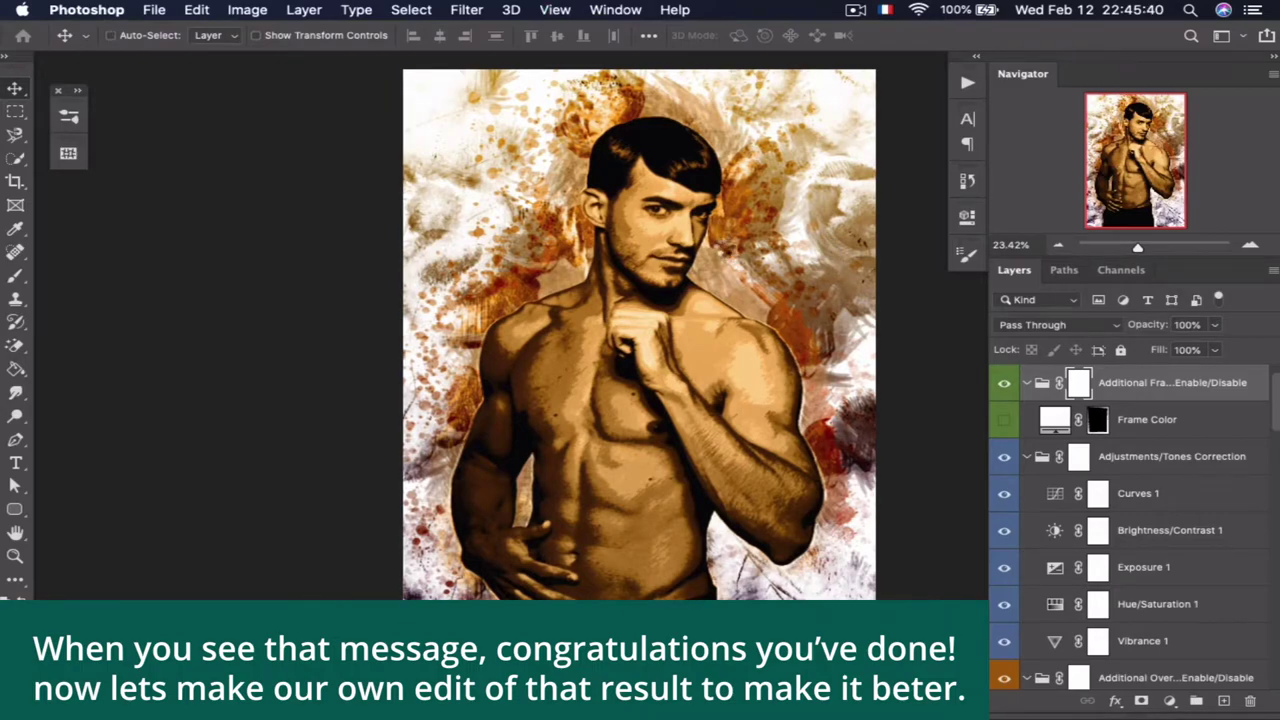
pyautogui.hscroll(5, 718, 246)
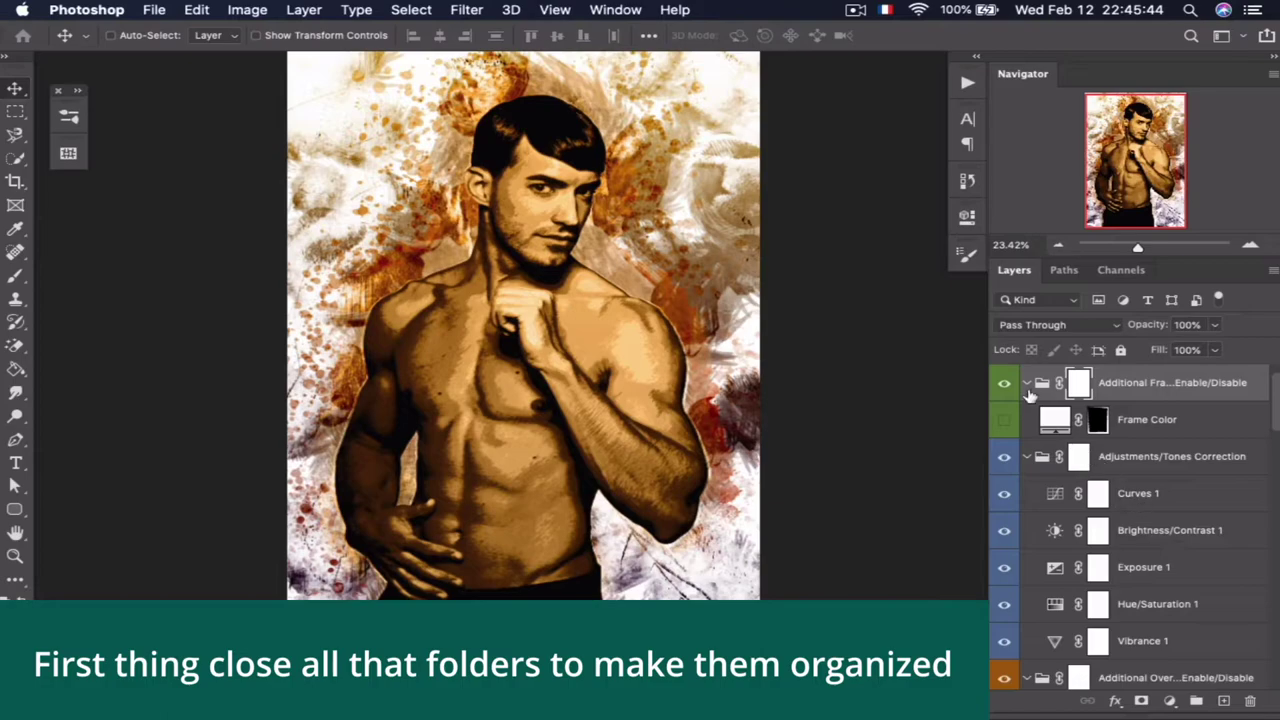
# Collapse the Additional Frame, Adjustments, Additional Overlays and Color Control groups
pyautogui.click(1026, 382)
pyautogui.click(1026, 419)
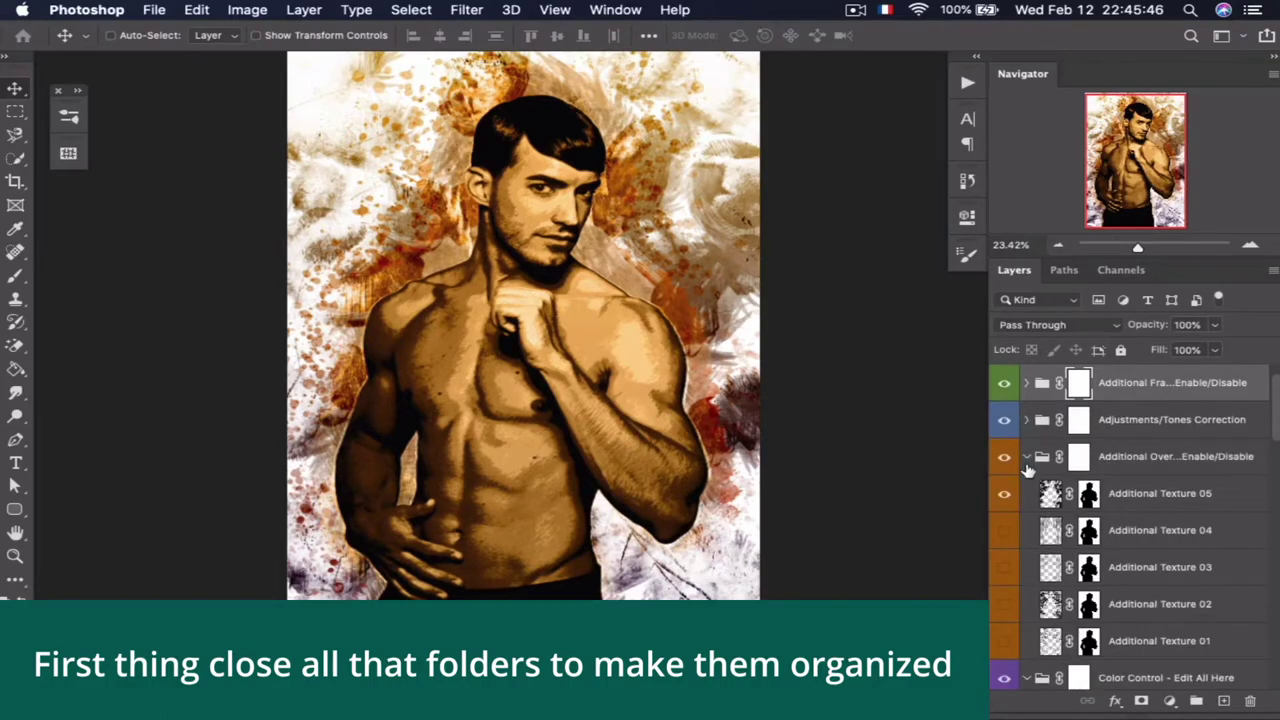
pyautogui.click(1026, 456)
pyautogui.click(1043, 526)
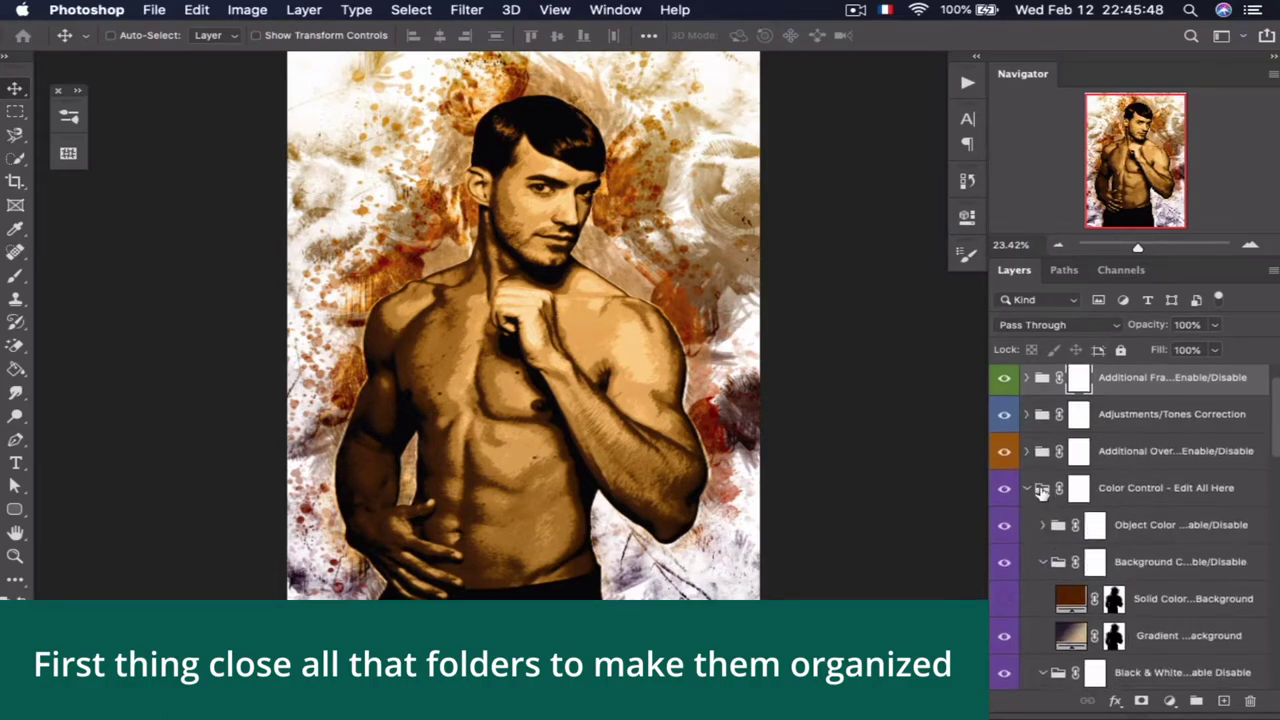
pyautogui.scroll(-1, 1043, 535)
pyautogui.click(1043, 540)
pyautogui.click(1043, 577)
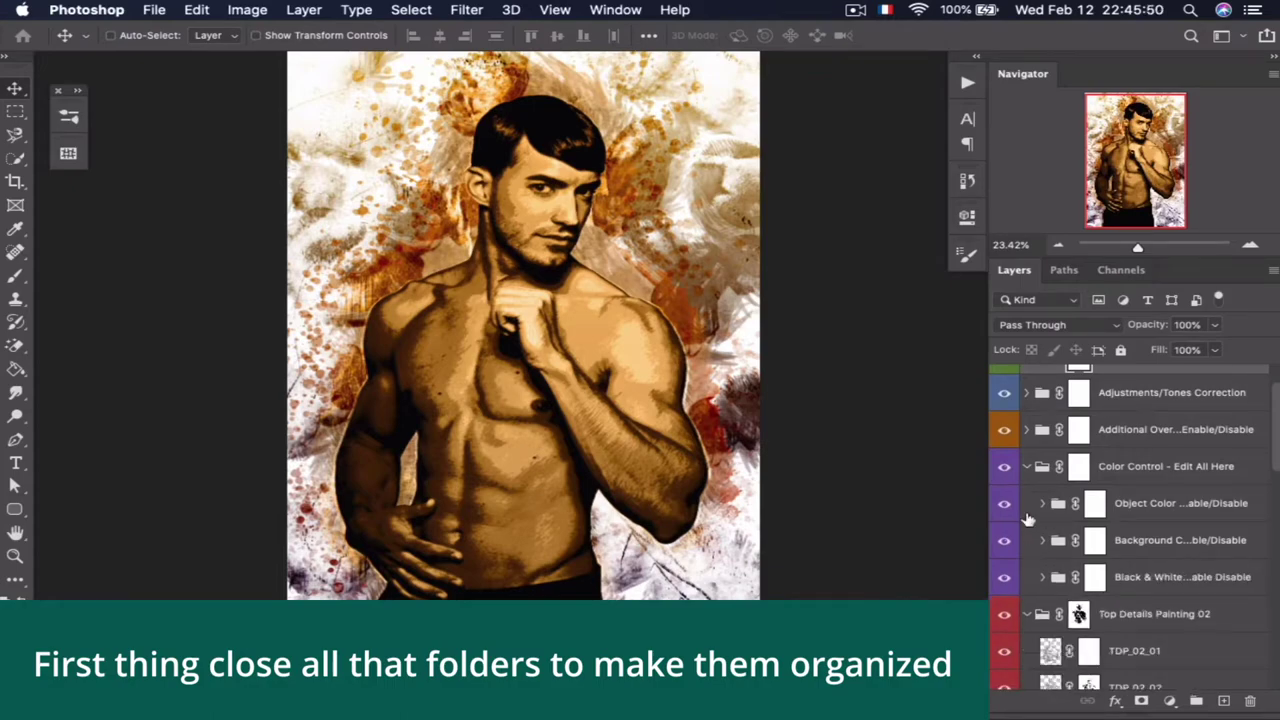
pyautogui.click(1026, 466)
# Collapse the painting groups from Top Details Painting 02 down to Background Color
pyautogui.scroll(-1, 1030, 490)
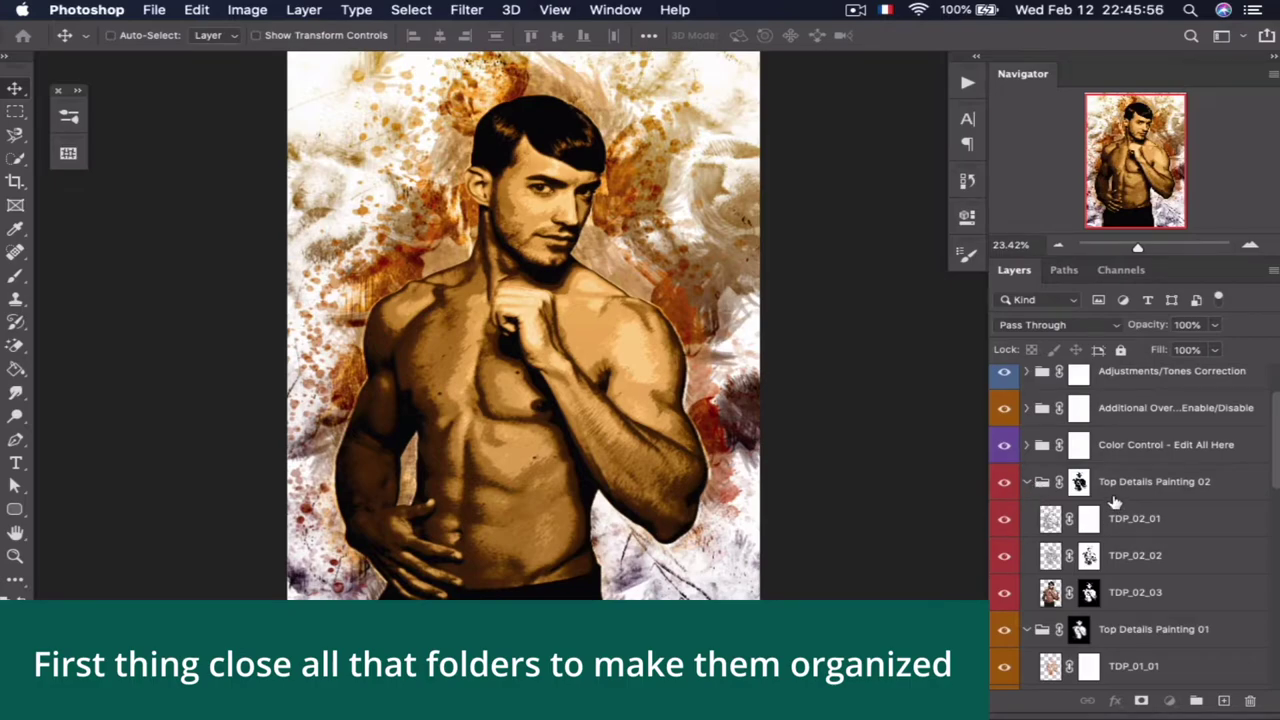
pyautogui.click(1026, 481)
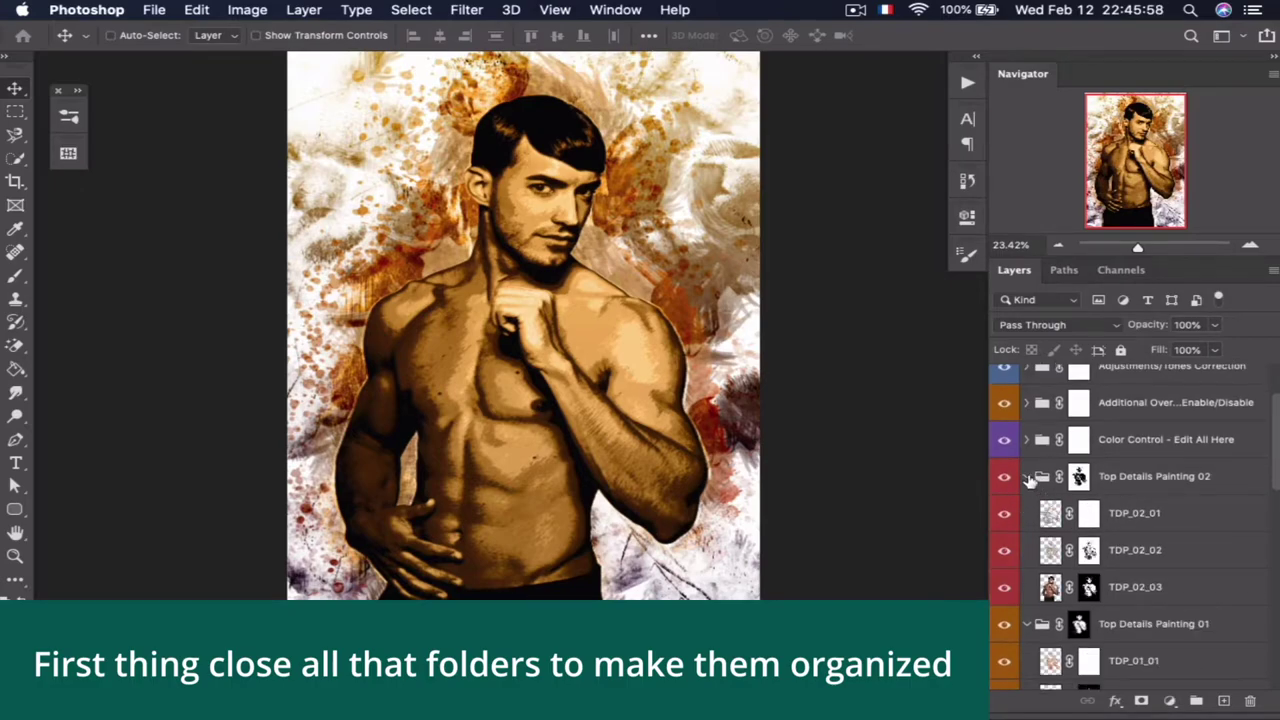
pyautogui.click(1026, 513)
pyautogui.click(1026, 550)
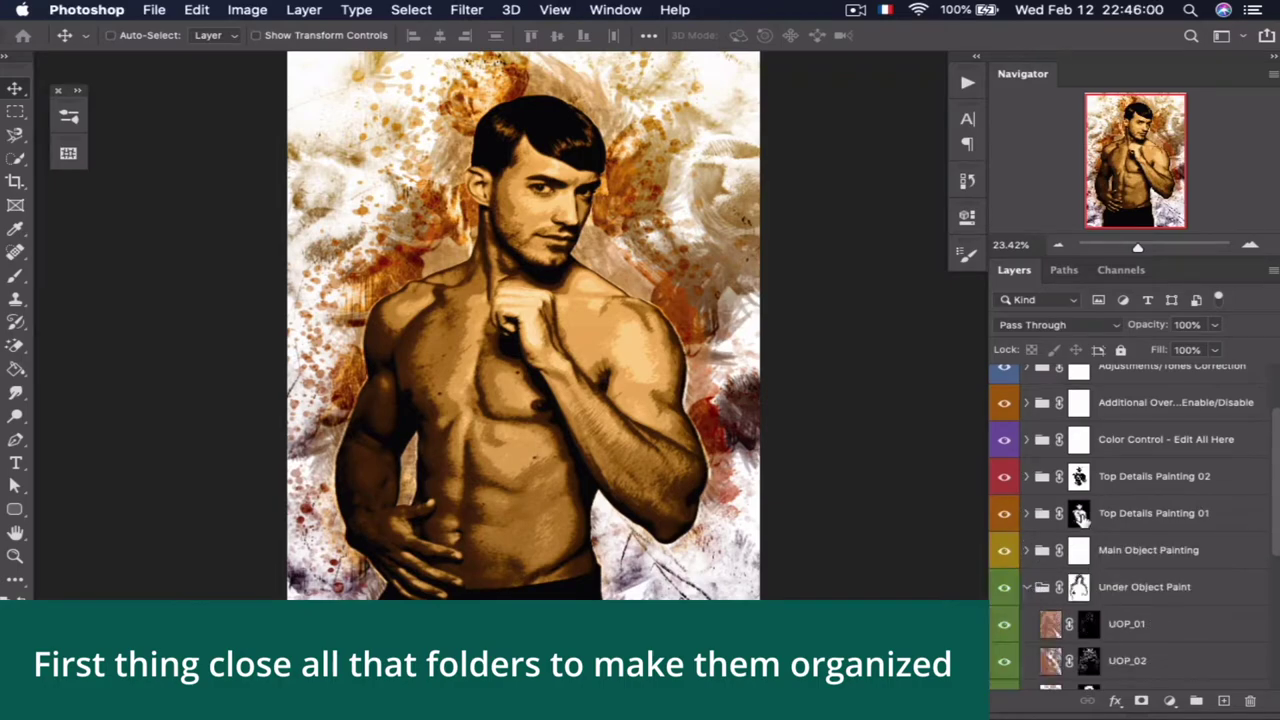
pyautogui.click(1027, 527)
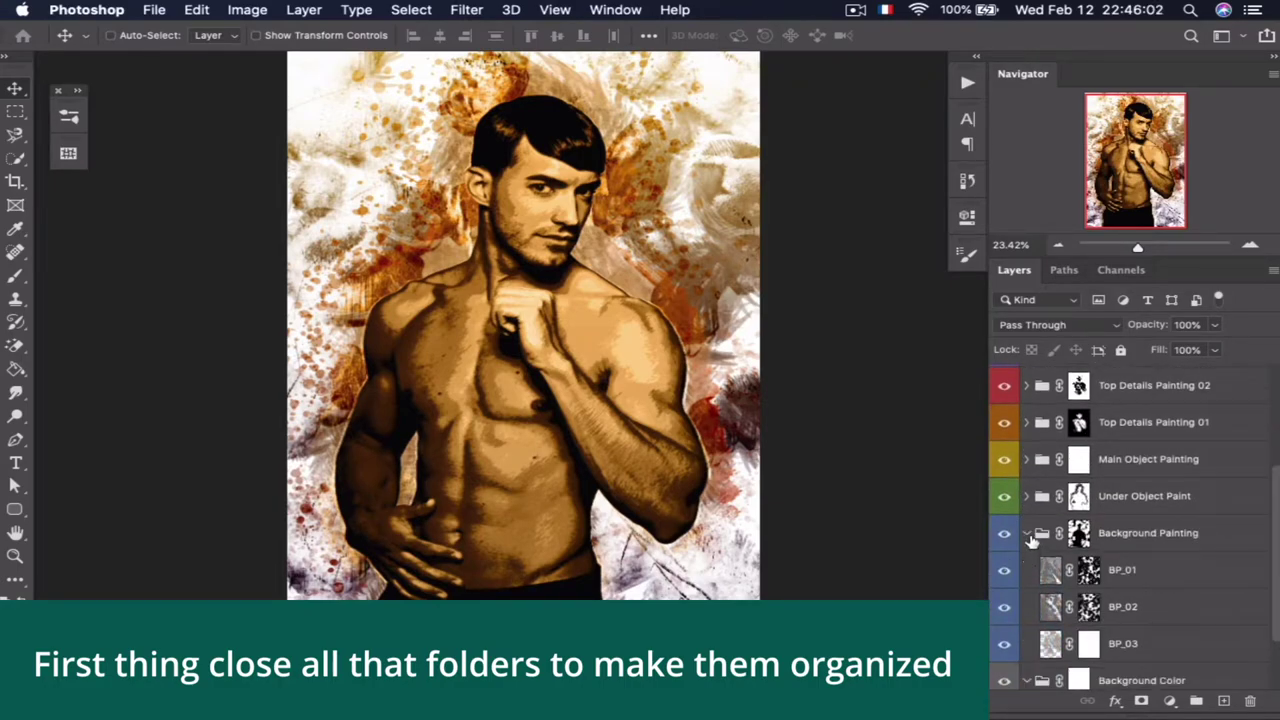
pyautogui.click(1027, 533)
pyautogui.click(1027, 597)
# Resize the Navigator panel so the whole collapsed layer list is visible
pyautogui.scroll(3, 1222, 545)
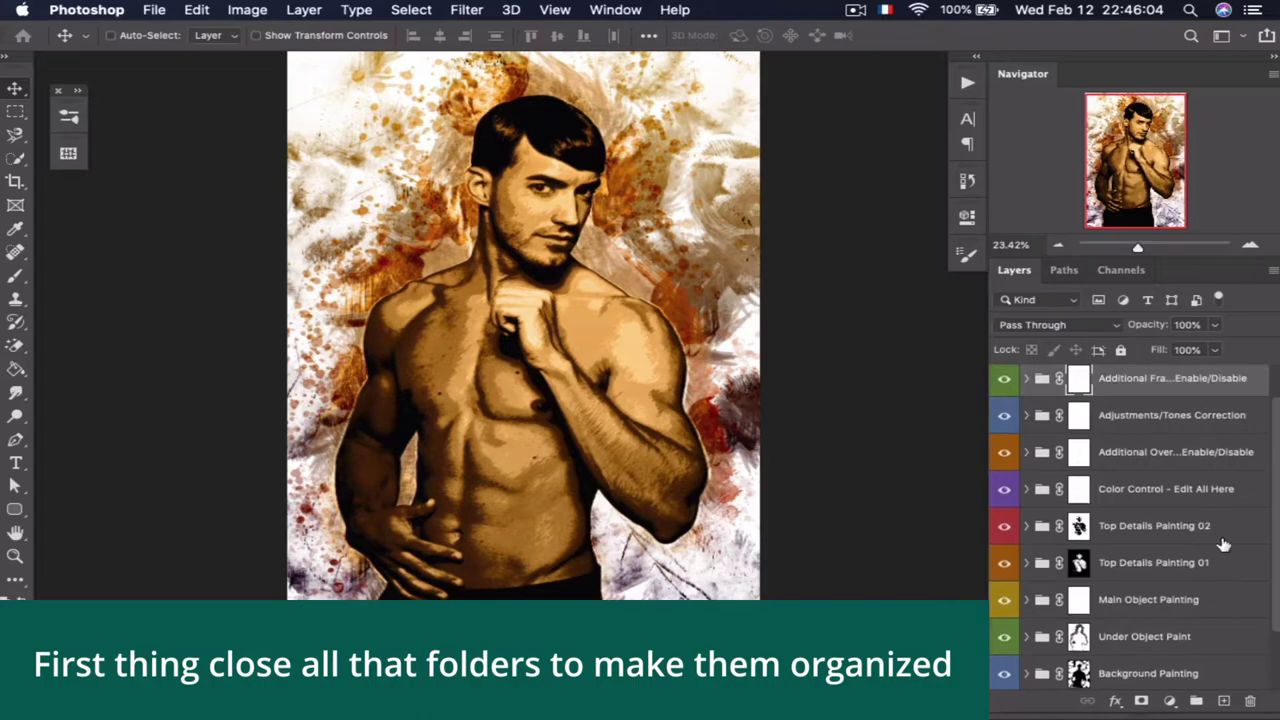
pyautogui.moveTo(1169, 258); pyautogui.dragTo(1176, 202)
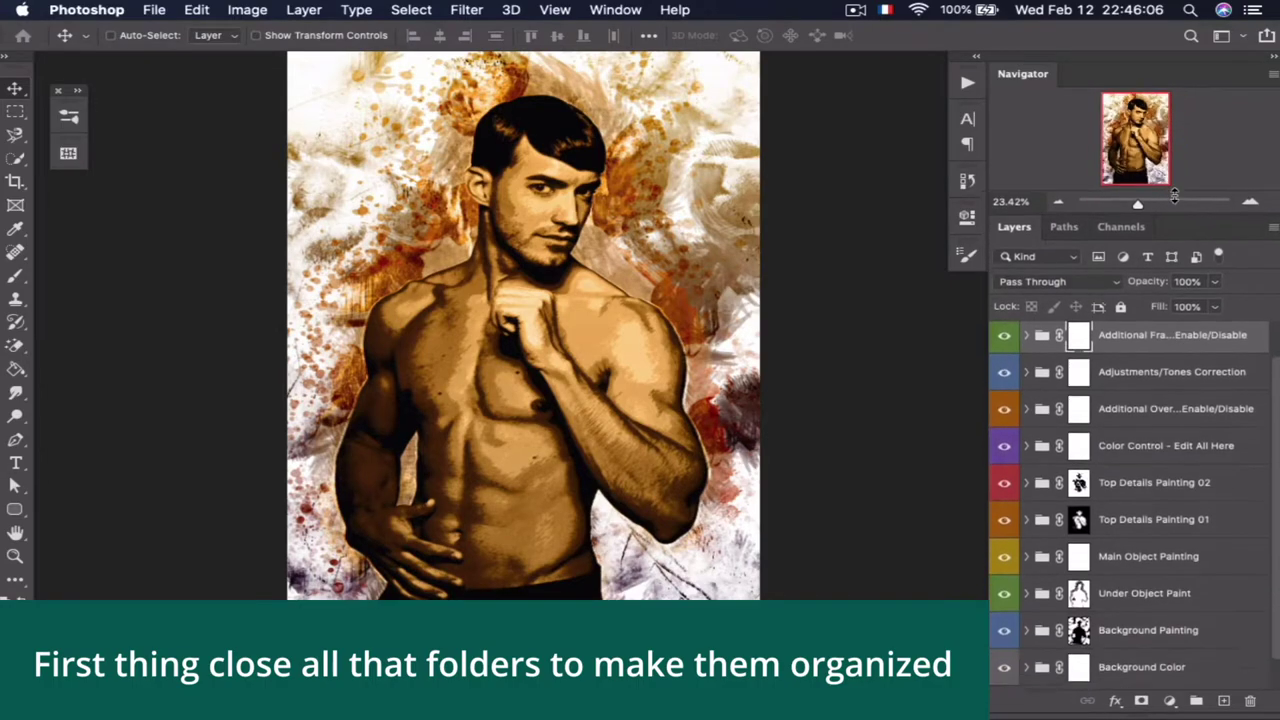
pyautogui.scroll(2, 1164, 429)
pyautogui.scroll(-2, 1120, 448)
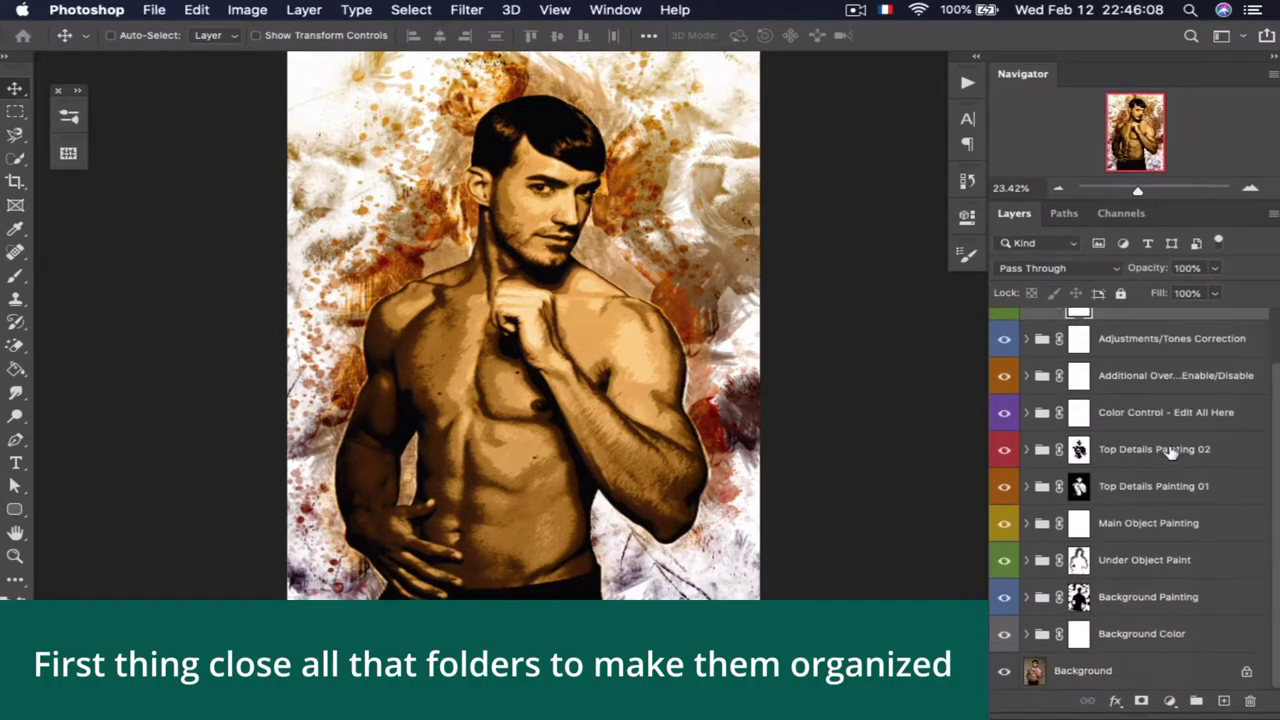
pyautogui.scroll(2, 1120, 495)
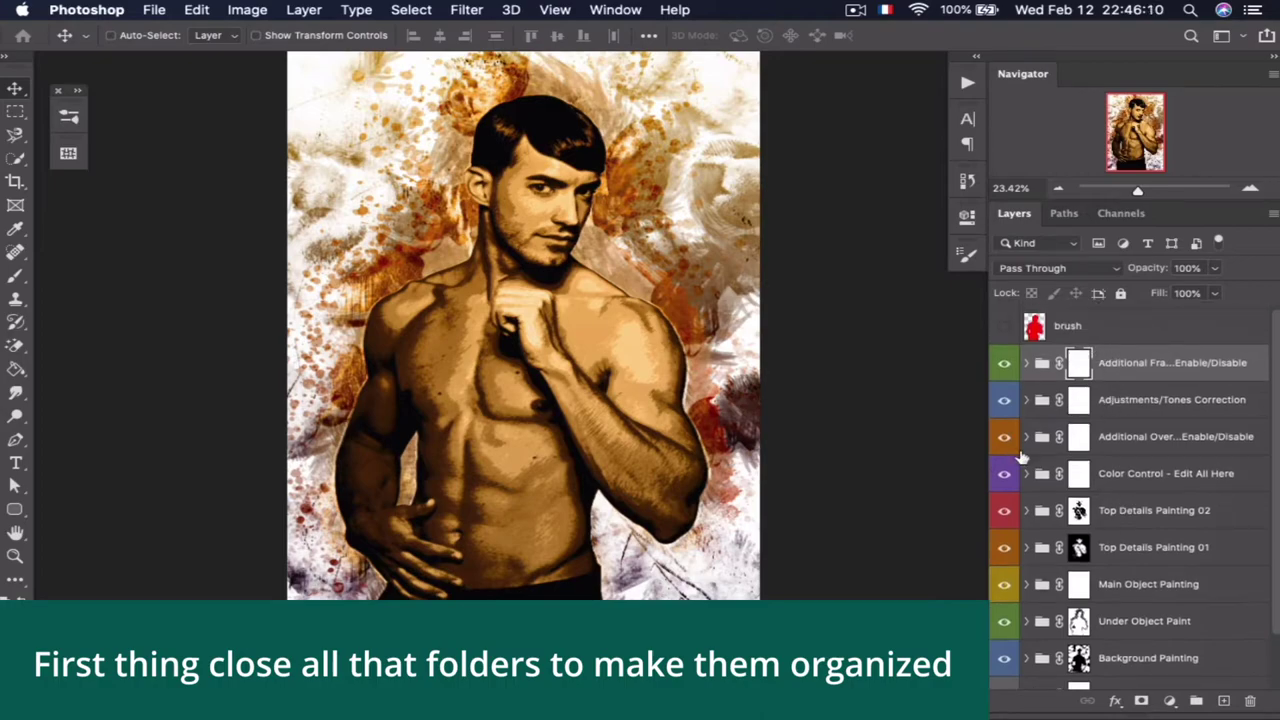
pyautogui.hscroll(-3, 794, 420)
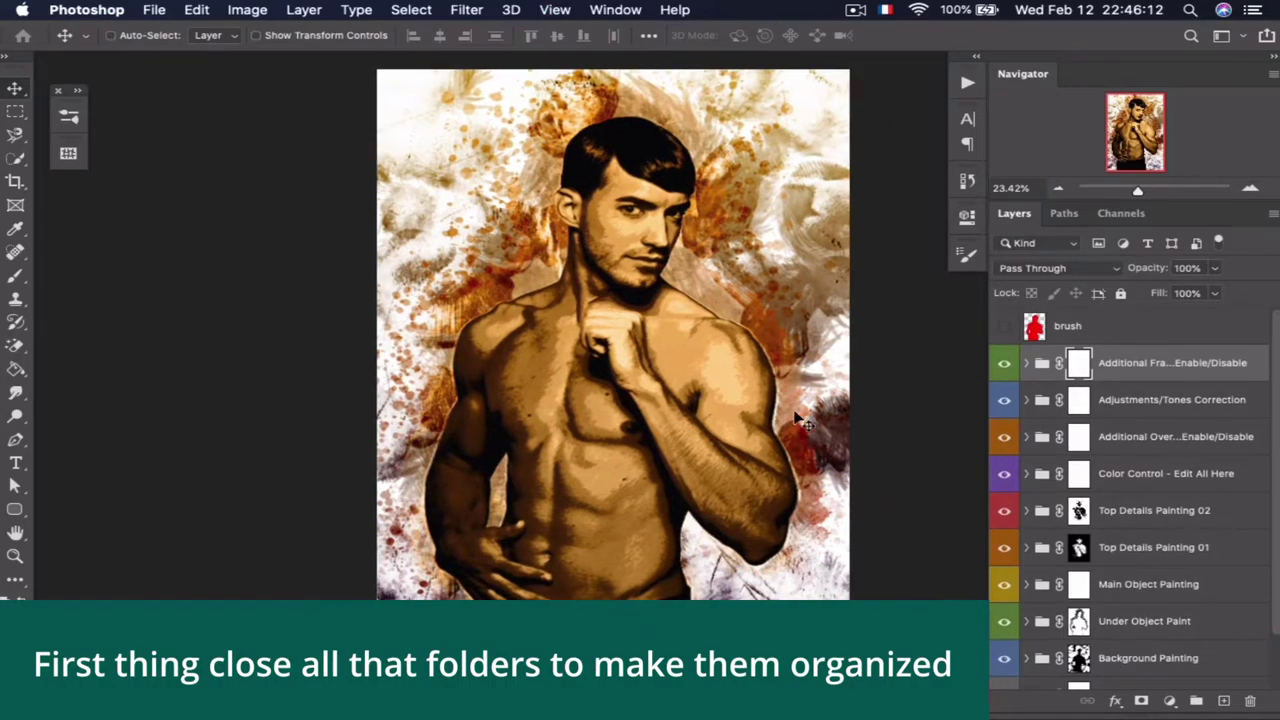
pyautogui.hscroll(4, 800, 420)
pyautogui.scroll(-2, 800, 420)
pyautogui.hscroll(-1, 800, 420)
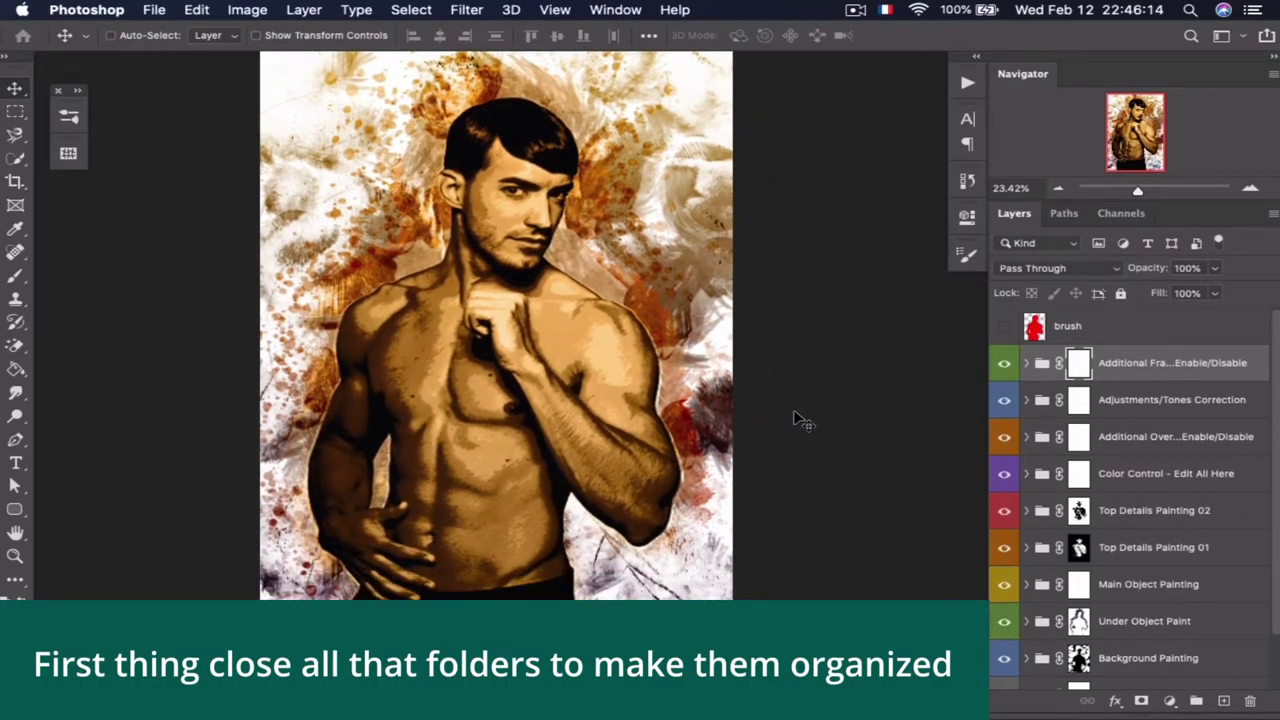
pyautogui.scroll(1, 800, 420)
pyautogui.scroll(-2, 1085, 633)
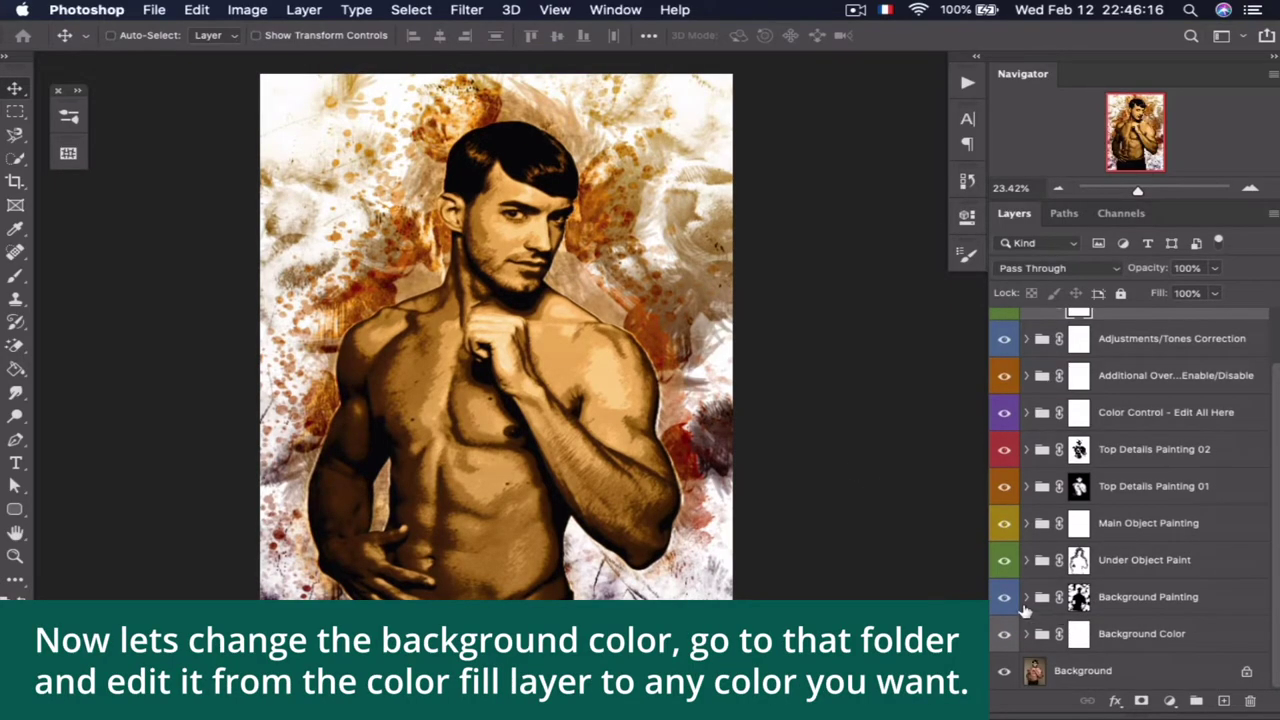
# Try near-black and greyish-brown backdrops, then set Base Background Color to white ffffff
pyautogui.click(1026, 634)
pyautogui.scroll(-1, 1077, 636)
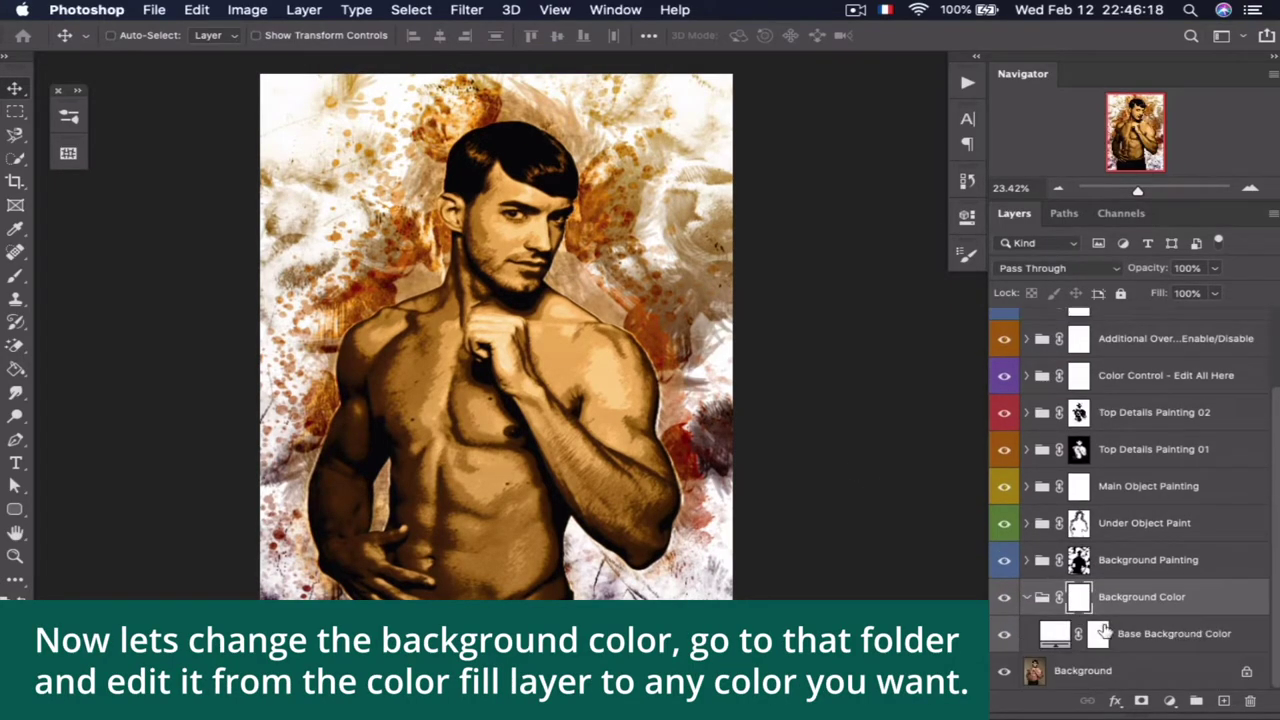
pyautogui.doubleClick(1056, 633)
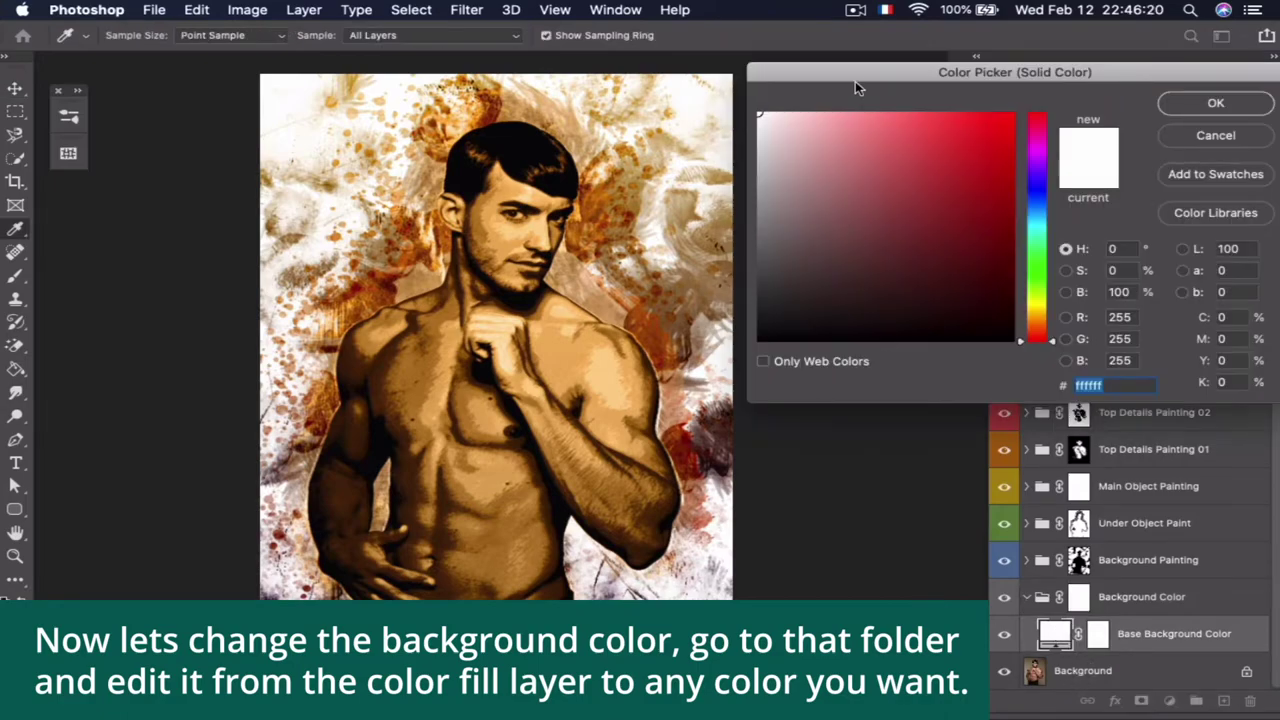
pyautogui.moveTo(855, 335)
pyautogui.mouseDown()
pyautogui.moveTo(914, 157)
pyautogui.moveTo(814, 339)
pyautogui.mouseUp()
pyautogui.moveTo(761, 131)
pyautogui.mouseDown()
pyautogui.moveTo(820, 114)
pyautogui.moveTo(900, 200)
pyautogui.moveTo(866, 283)
pyautogui.moveTo(1017, 158)
pyautogui.moveTo(817, 277)
pyautogui.moveTo(780, 346)
pyautogui.mouseUp()
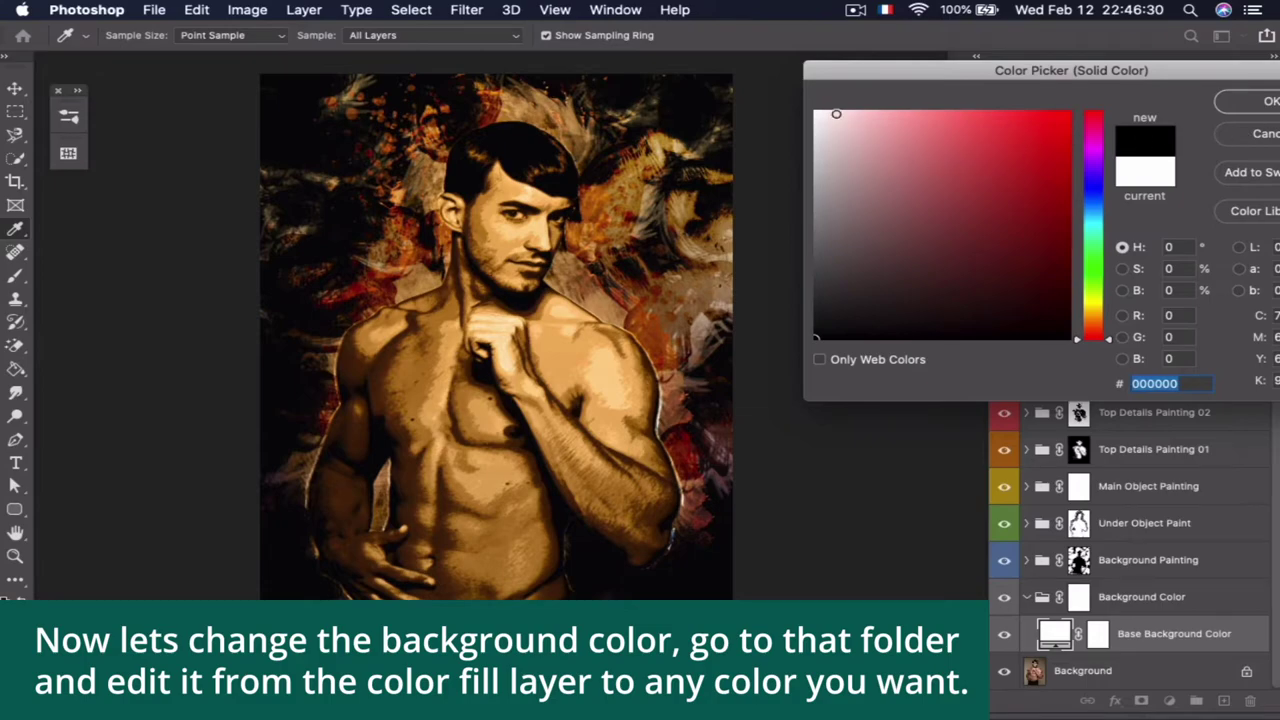
pyautogui.moveTo(836, 114); pyautogui.dragTo(762, 78)
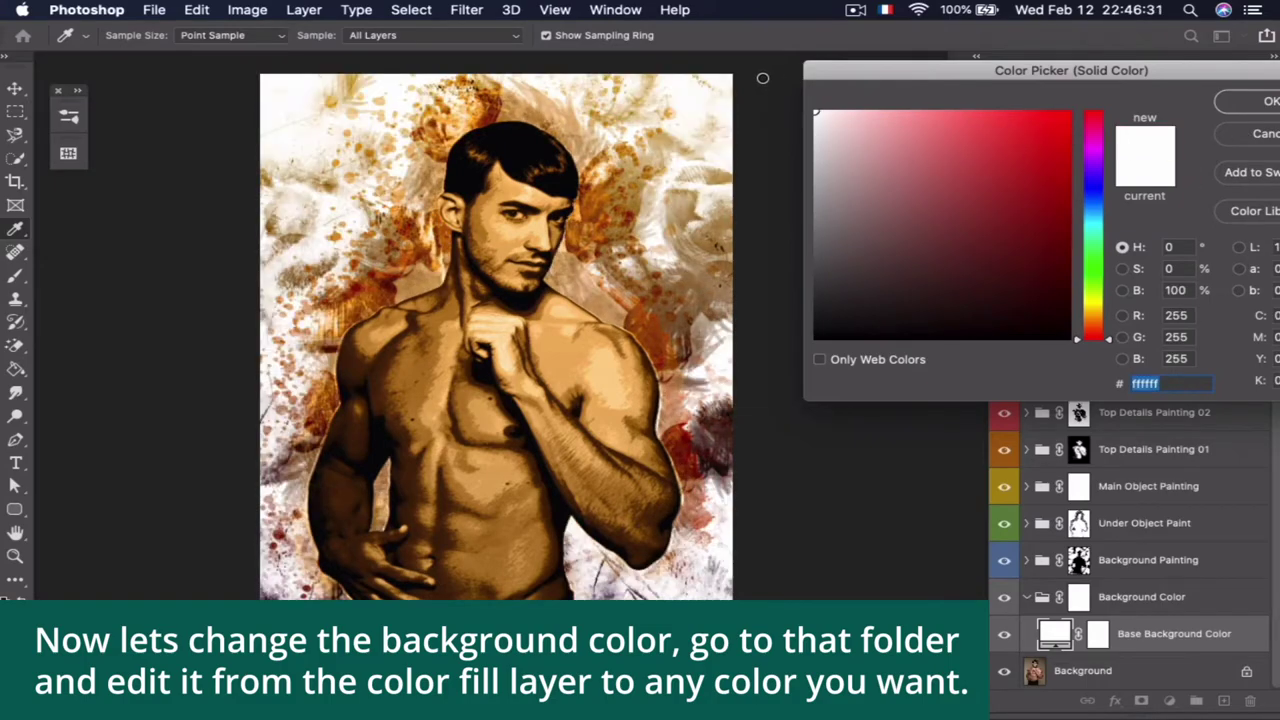
pyautogui.click(1266, 101)
pyautogui.click(1035, 600)
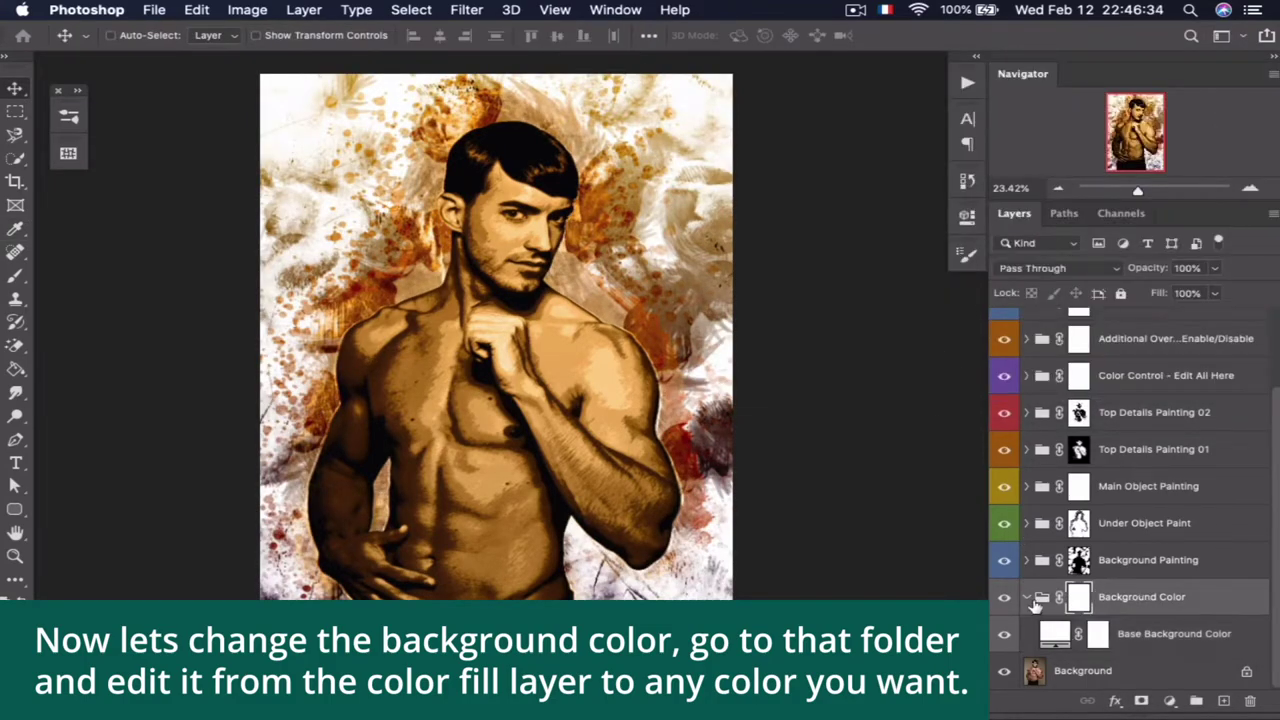
pyautogui.click(1027, 598)
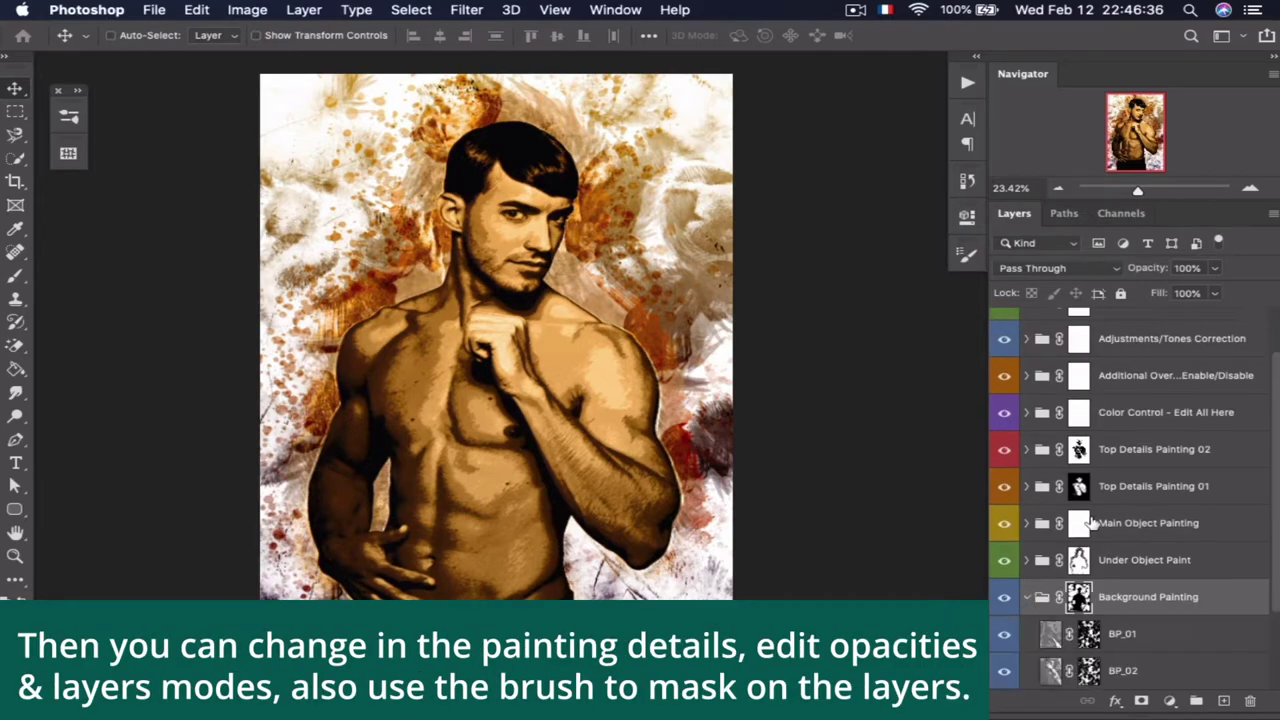
# Hide and reshow the Background Painting group and BP_01–BP_03 to preview their strokes
pyautogui.scroll(-3, 1170, 592)
pyautogui.click(1005, 489)
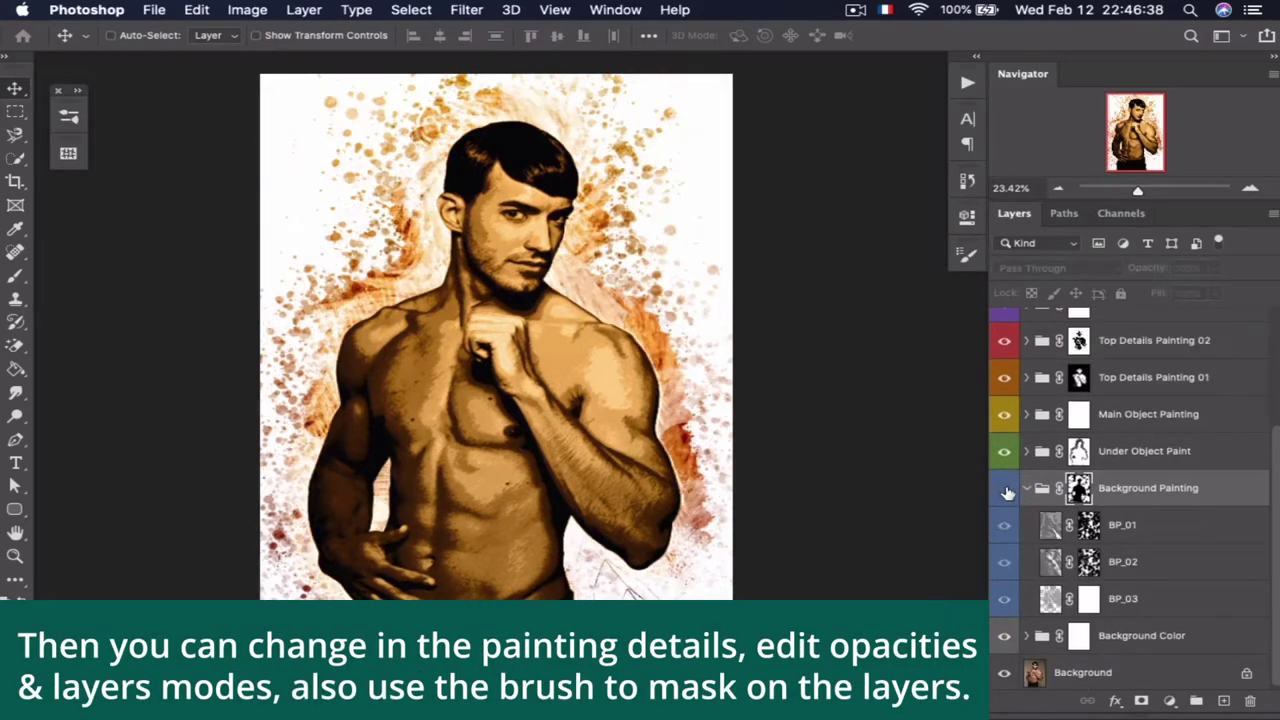
pyautogui.click(1005, 489)
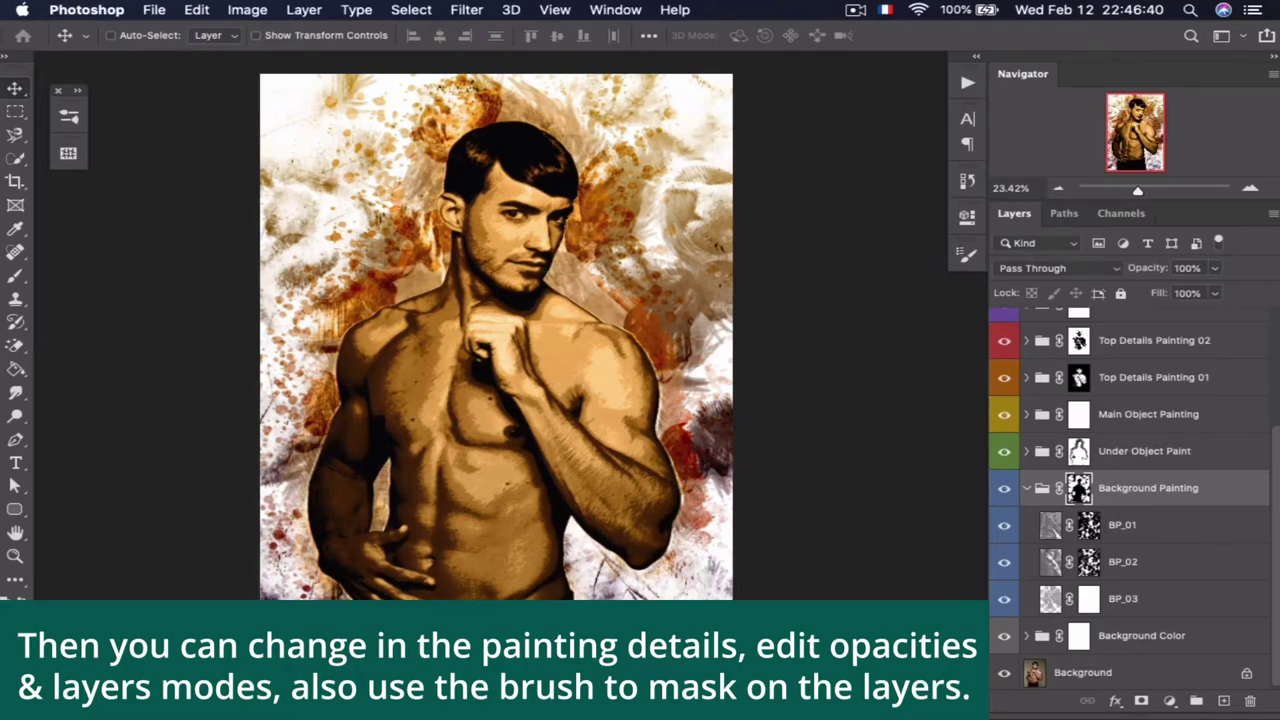
pyautogui.click(1005, 527)
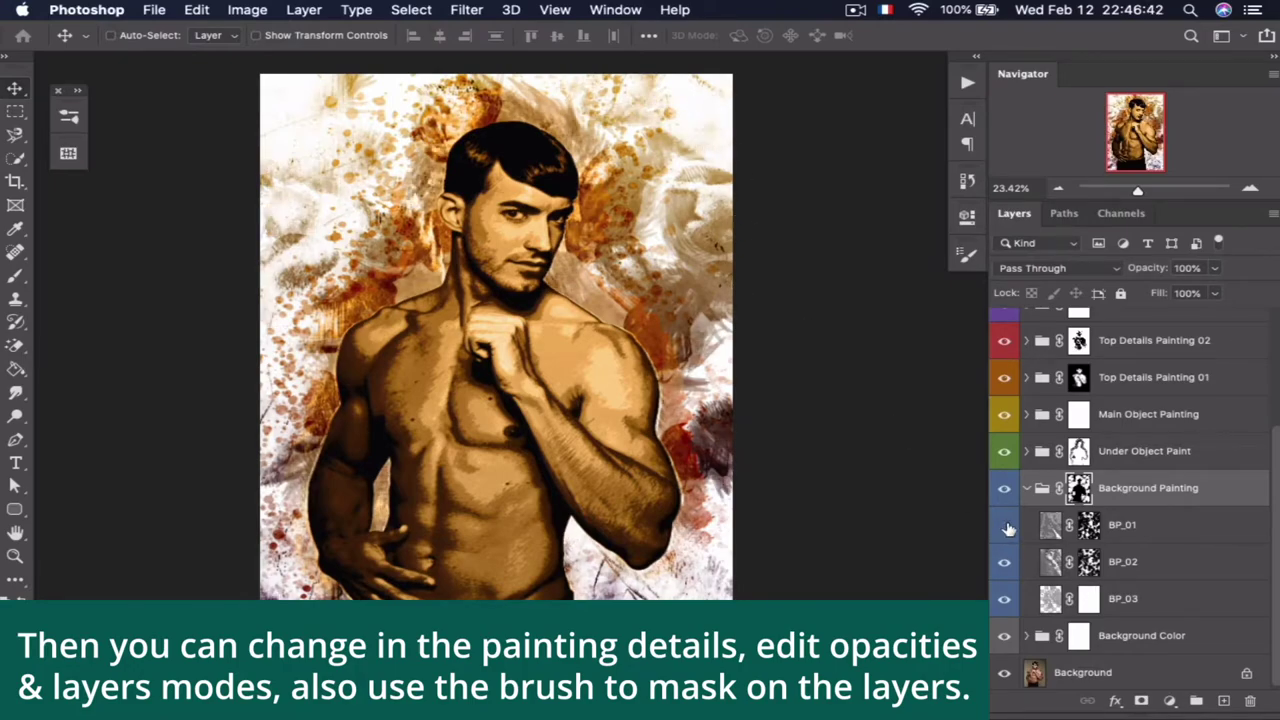
pyautogui.click(1005, 565)
pyautogui.click(1008, 604)
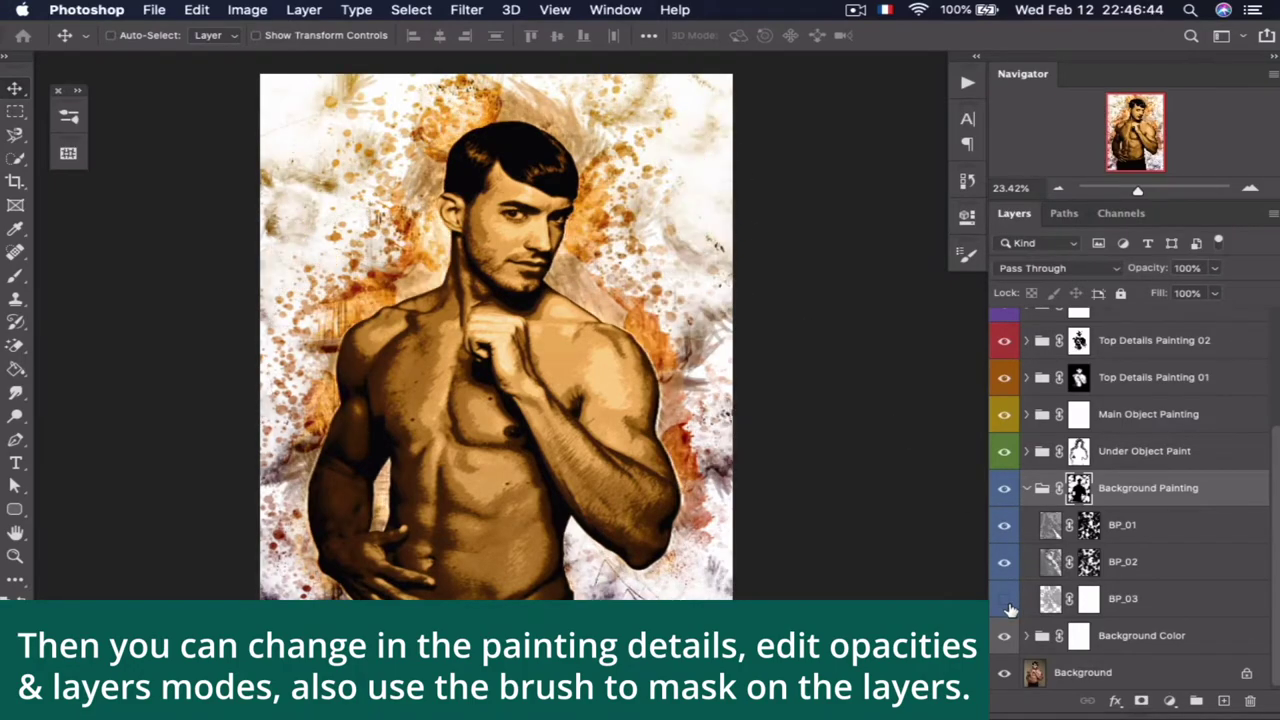
pyautogui.click(1006, 600)
# Inspect the BP_01–BP_03 layers and masks, then collapse Background Painting
pyautogui.click(1087, 533)
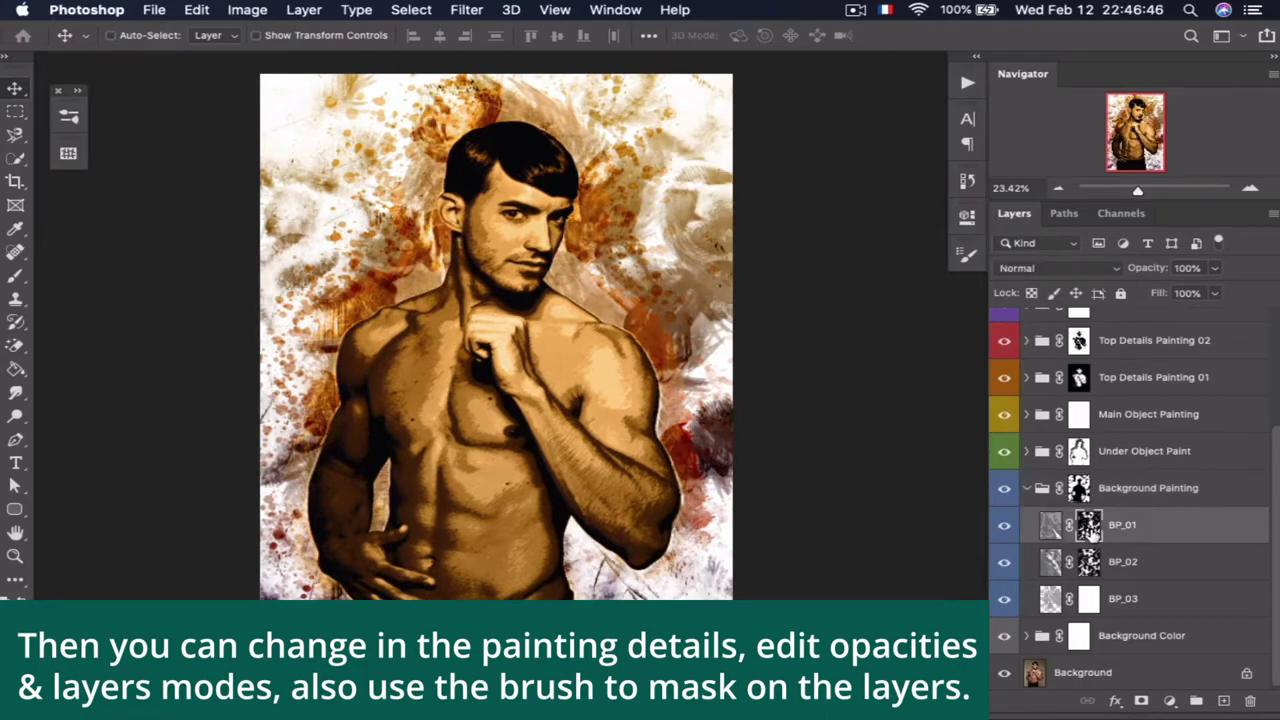
pyautogui.click(1080, 490)
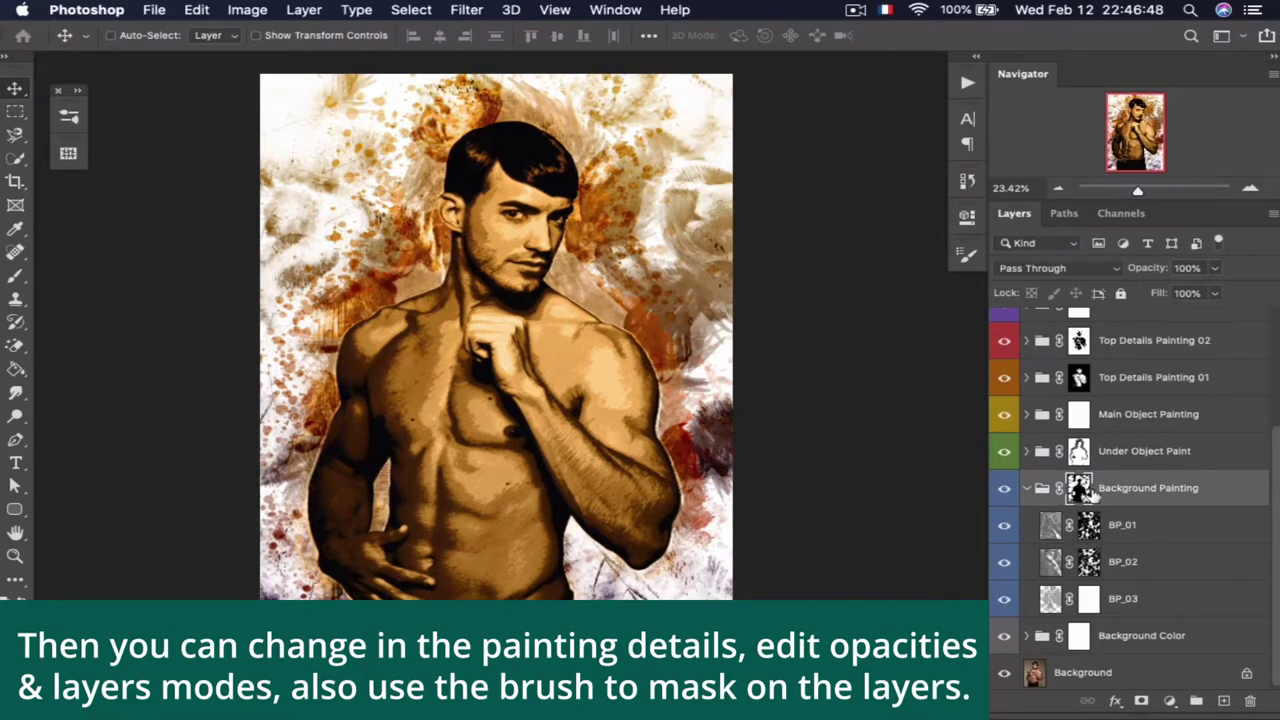
pyautogui.click(1092, 565)
pyautogui.click(1089, 600)
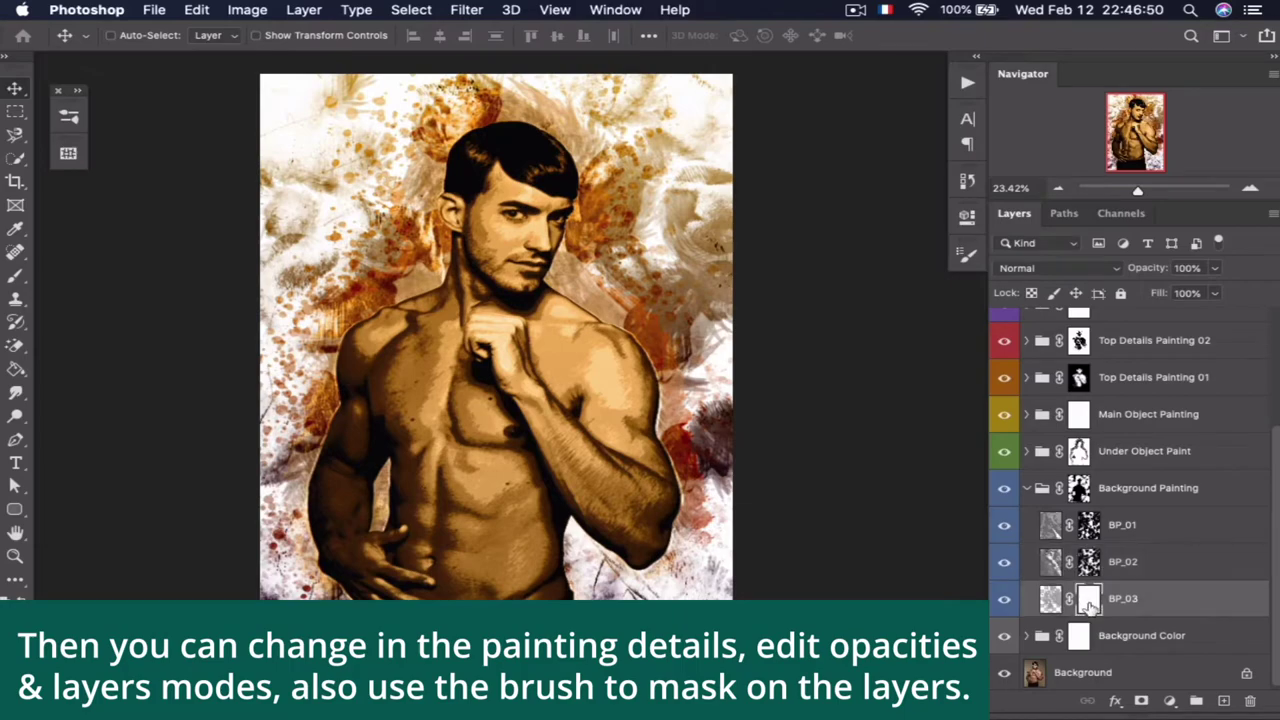
pyautogui.click(1027, 489)
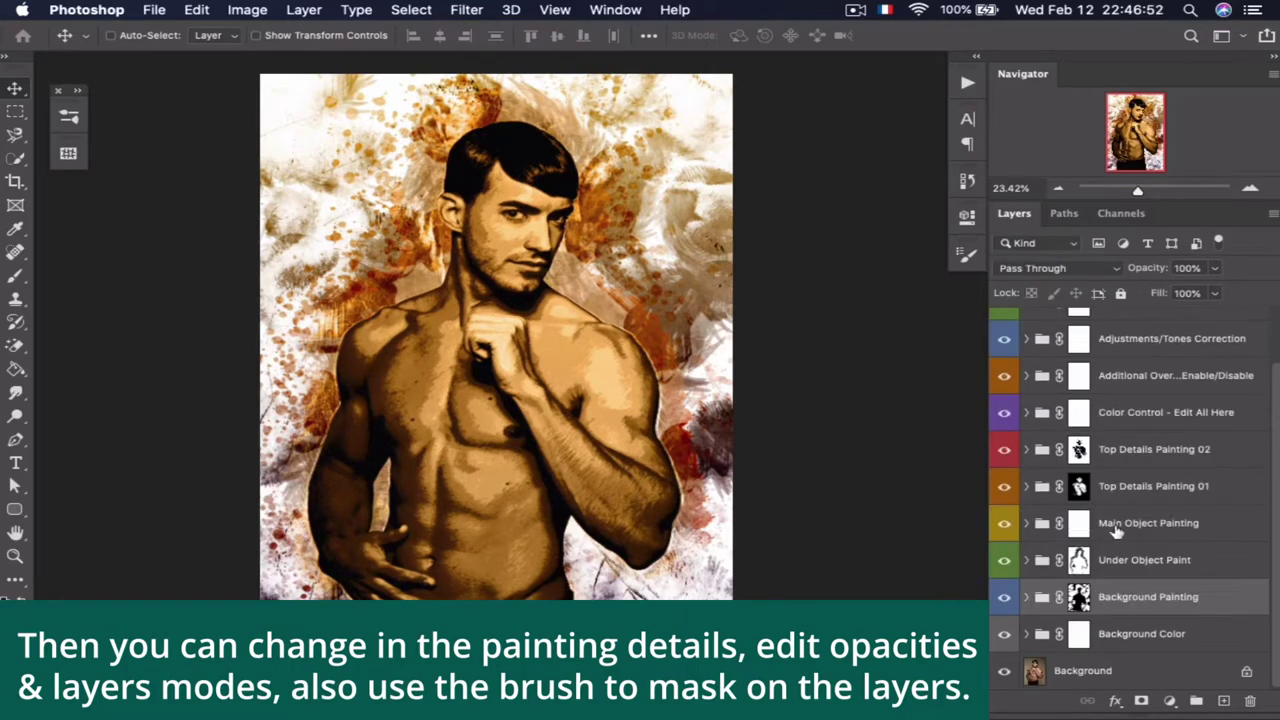
# Toggle the Under Object Paint group off and on to compare, then expand it
pyautogui.click(1138, 566)
pyautogui.click(1004, 560)
pyautogui.click(1004, 560)
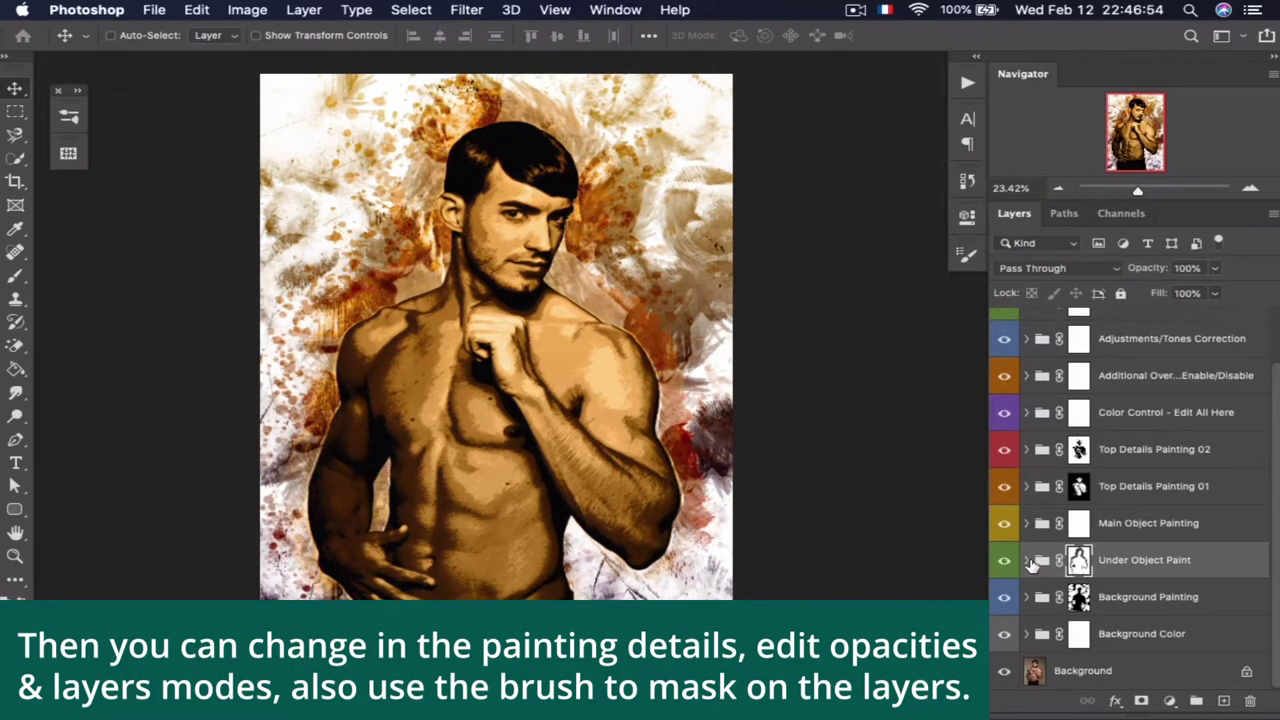
pyautogui.click(1026, 560)
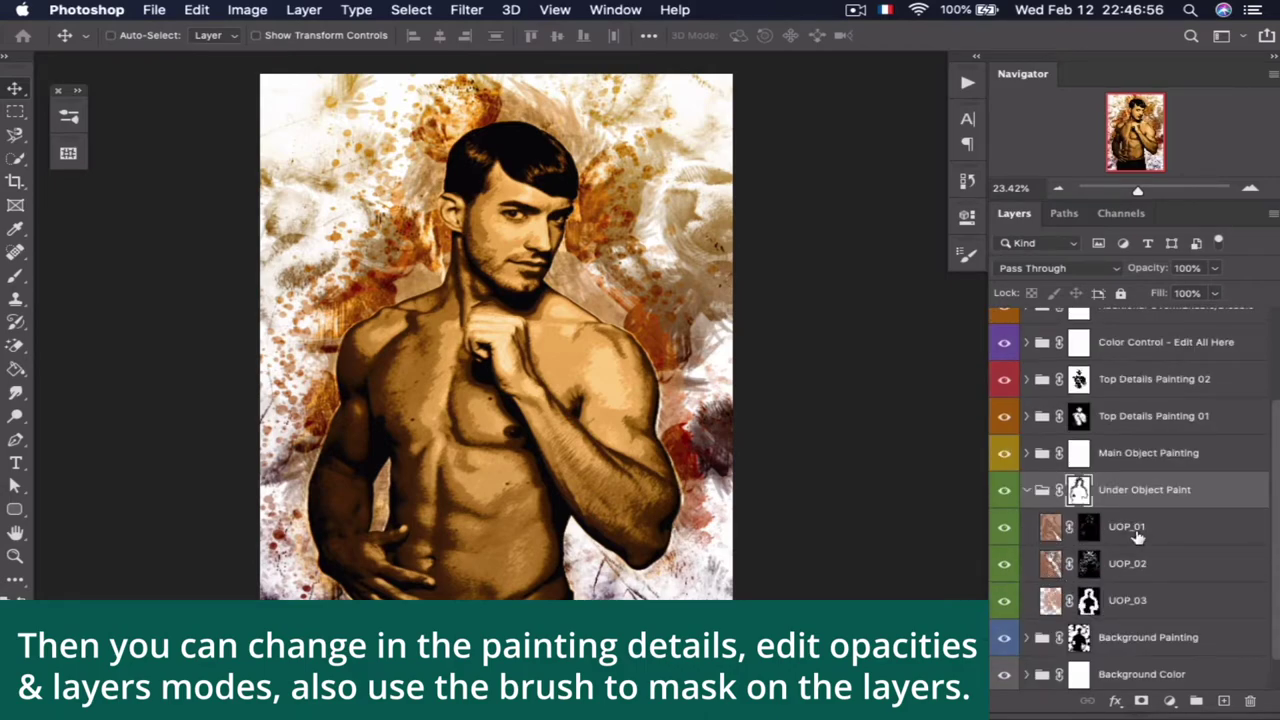
# Preview UOP_02 and UOP_03, leave them visible, and fold the group to select Main Object Painting
pyautogui.click(1136, 536)
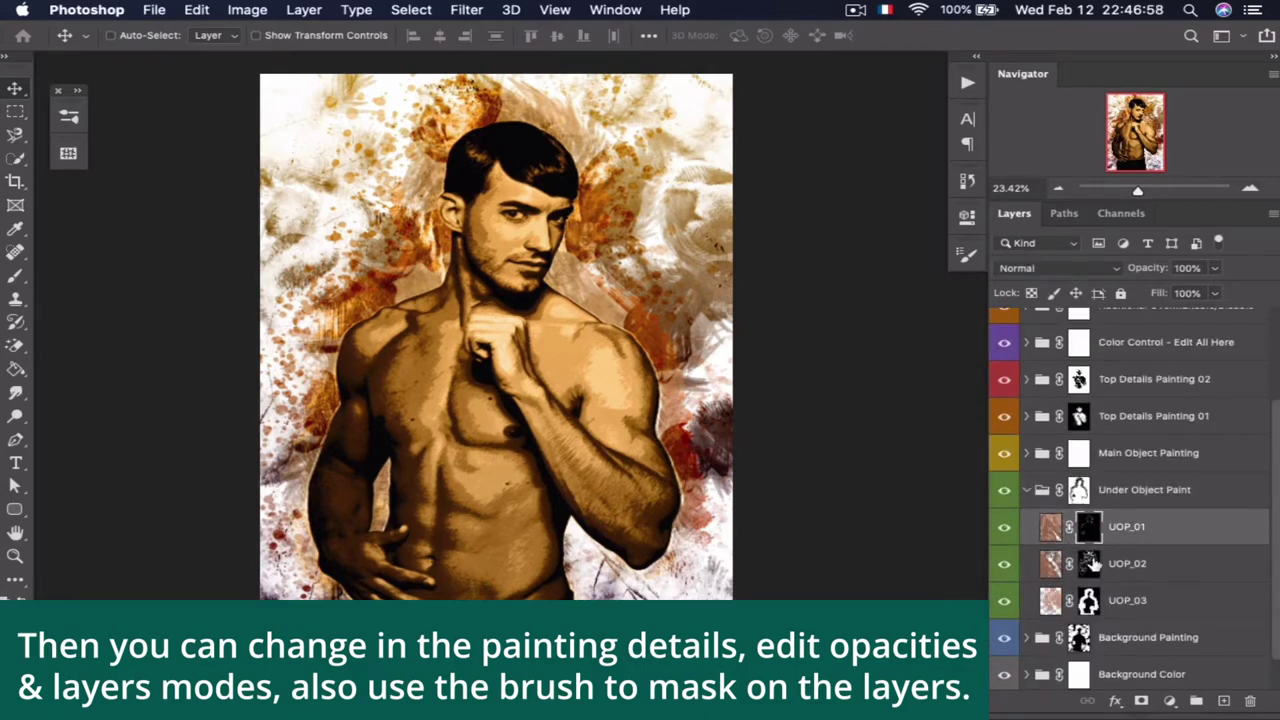
pyautogui.click(1092, 562)
pyautogui.click(1092, 598)
pyautogui.click(1005, 565)
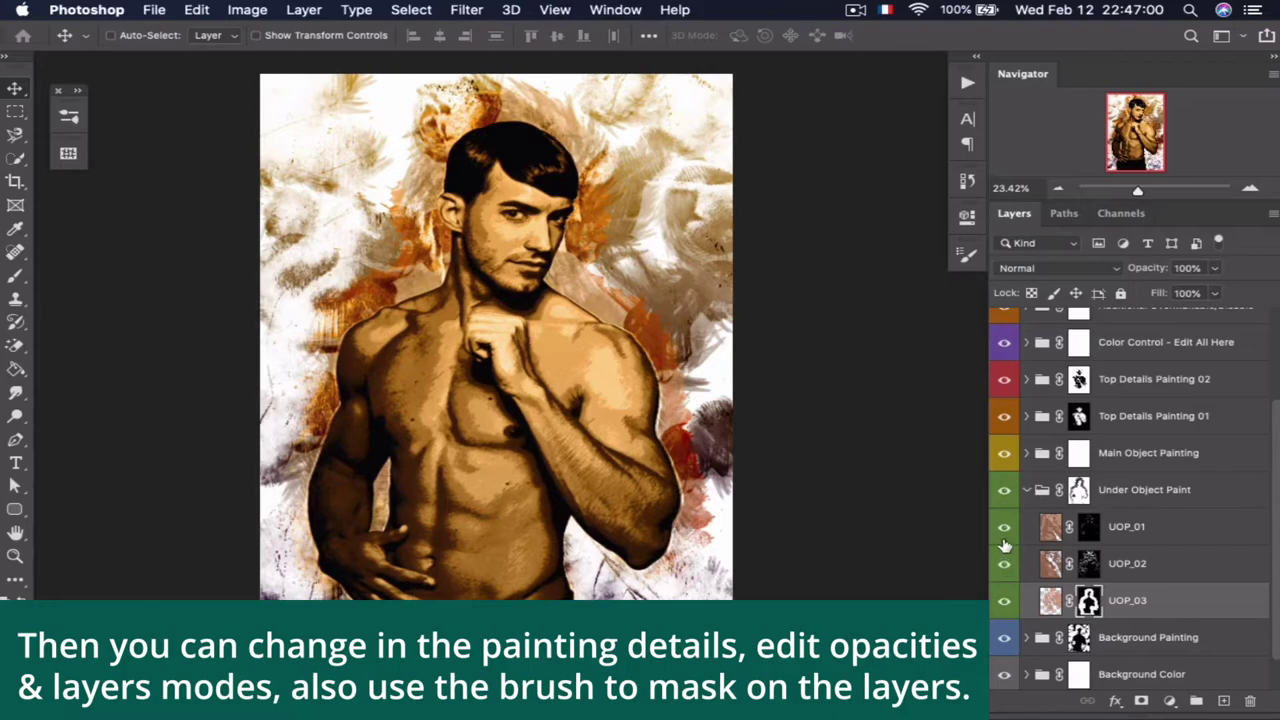
pyautogui.click(1004, 600)
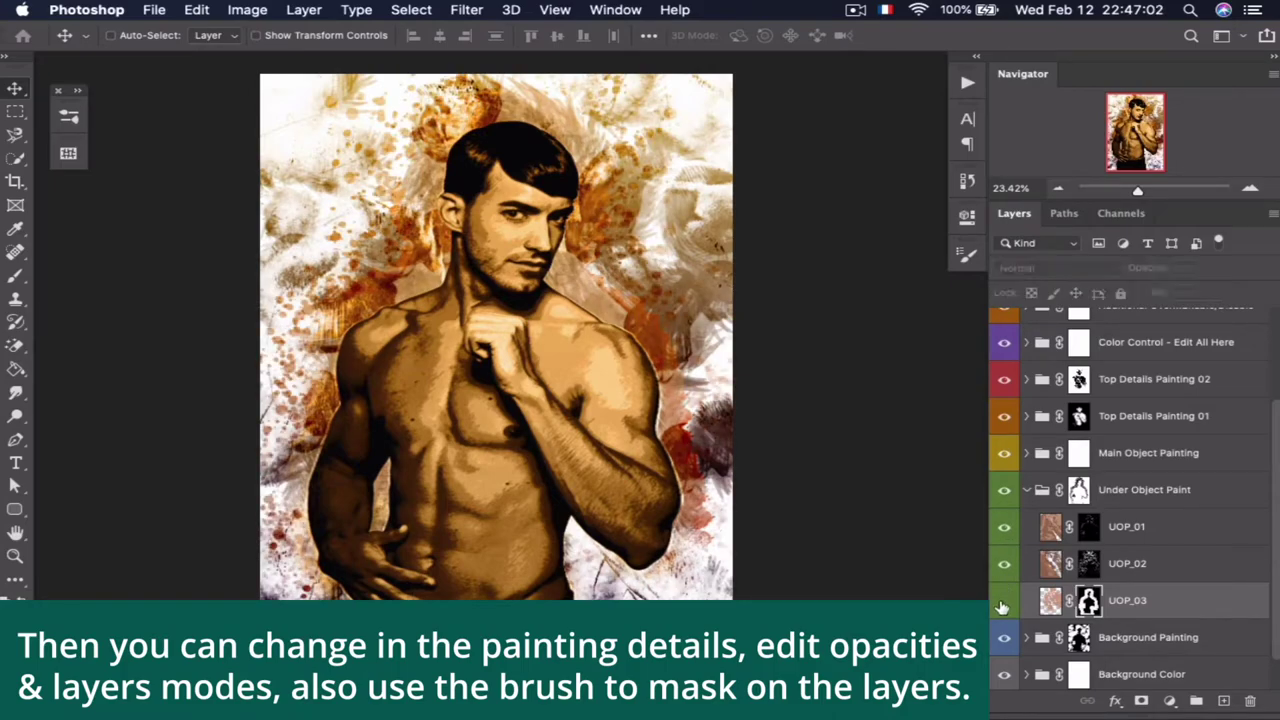
pyautogui.click(1004, 600)
pyautogui.click(1030, 490)
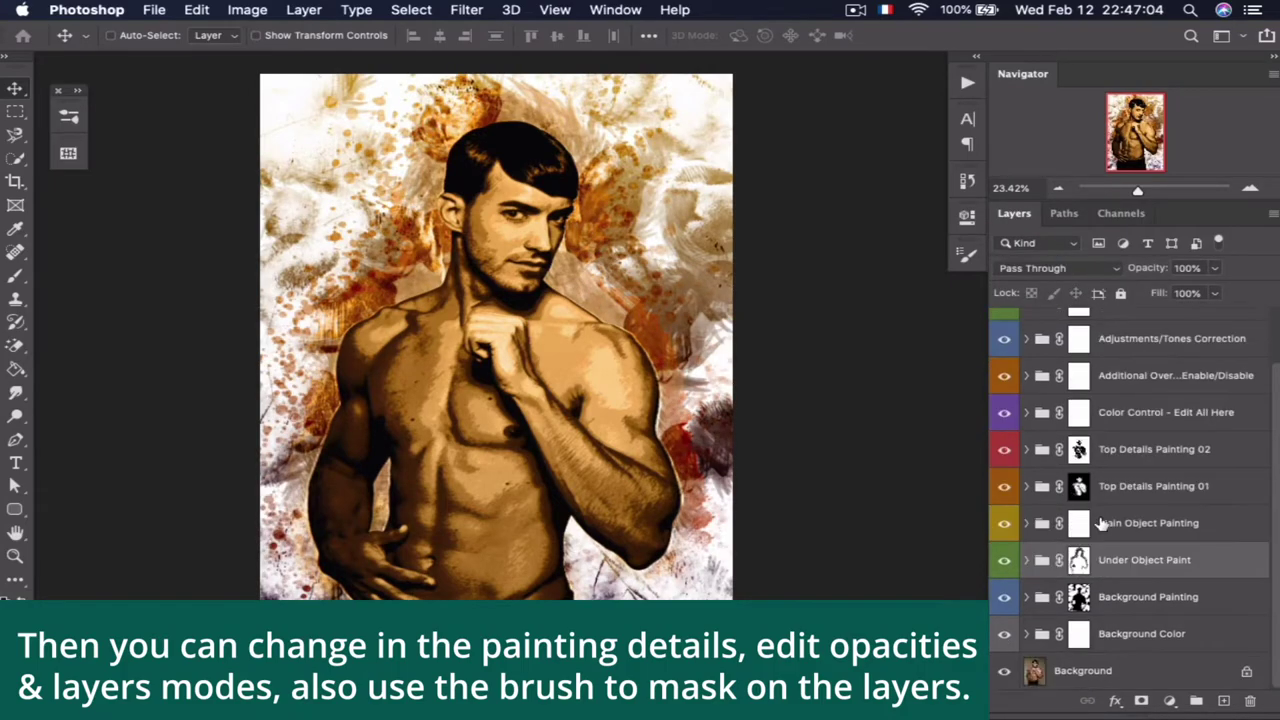
pyautogui.click(1046, 524)
pyautogui.click(1006, 523)
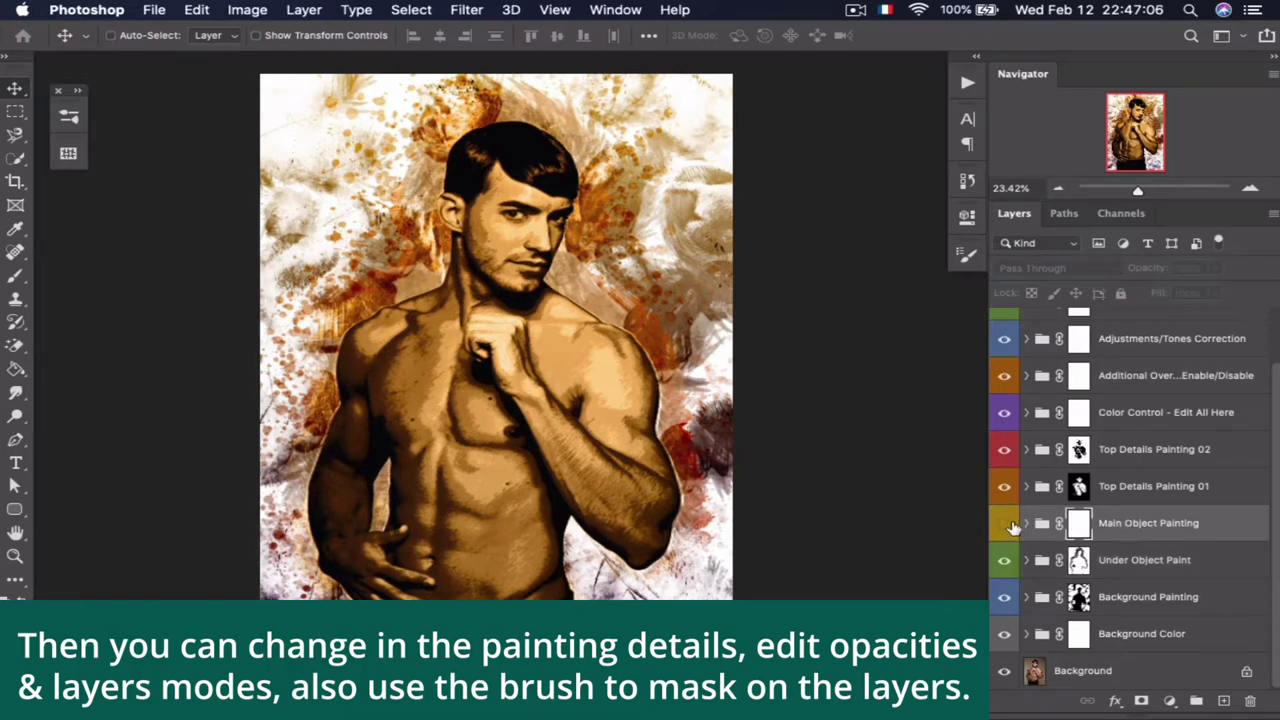
pyautogui.click(1006, 523)
pyautogui.click(1026, 523)
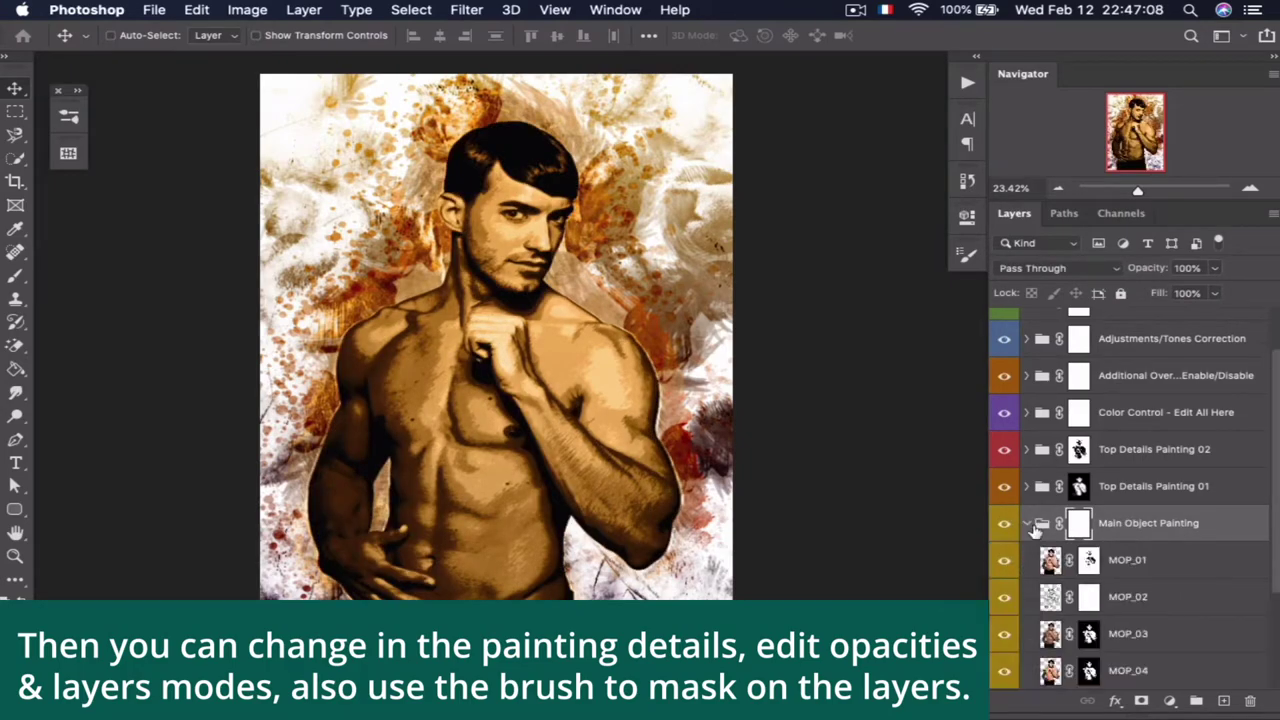
pyautogui.scroll(-1, 1032, 527)
pyautogui.scroll(-1, 1100, 480)
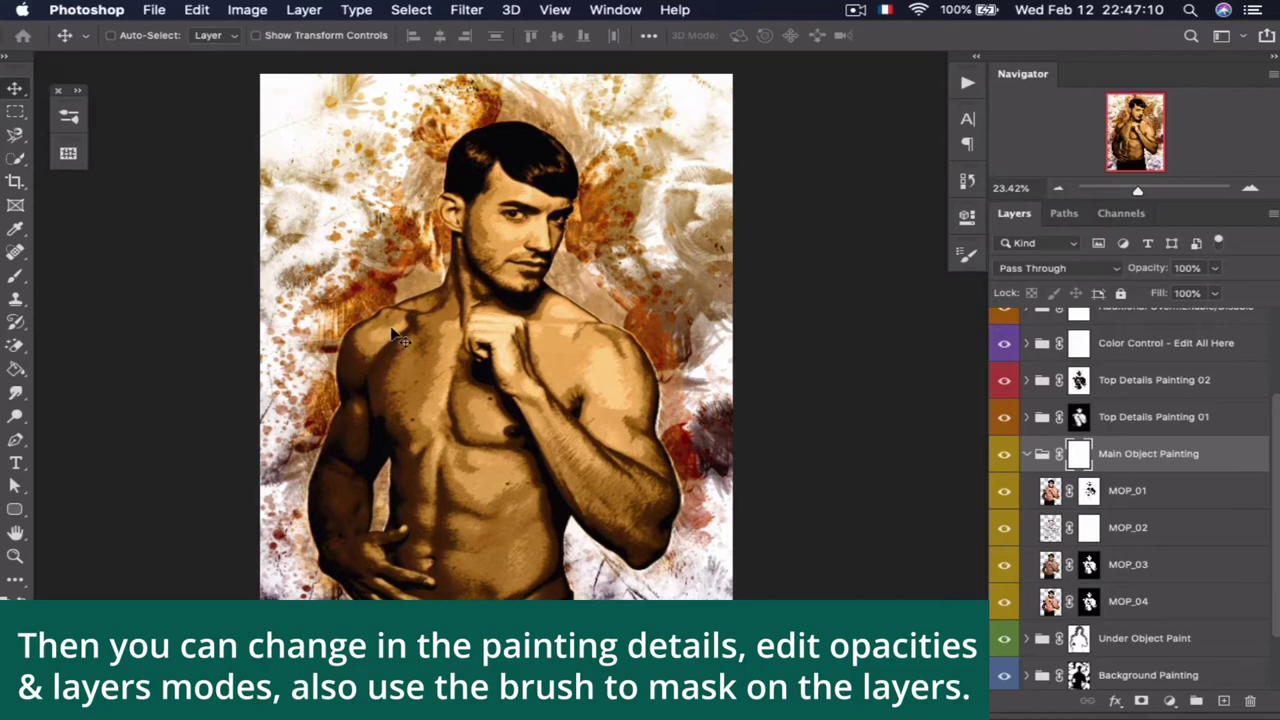
pyautogui.click(1005, 490)
pyautogui.click(1004, 527)
pyautogui.click(1004, 564)
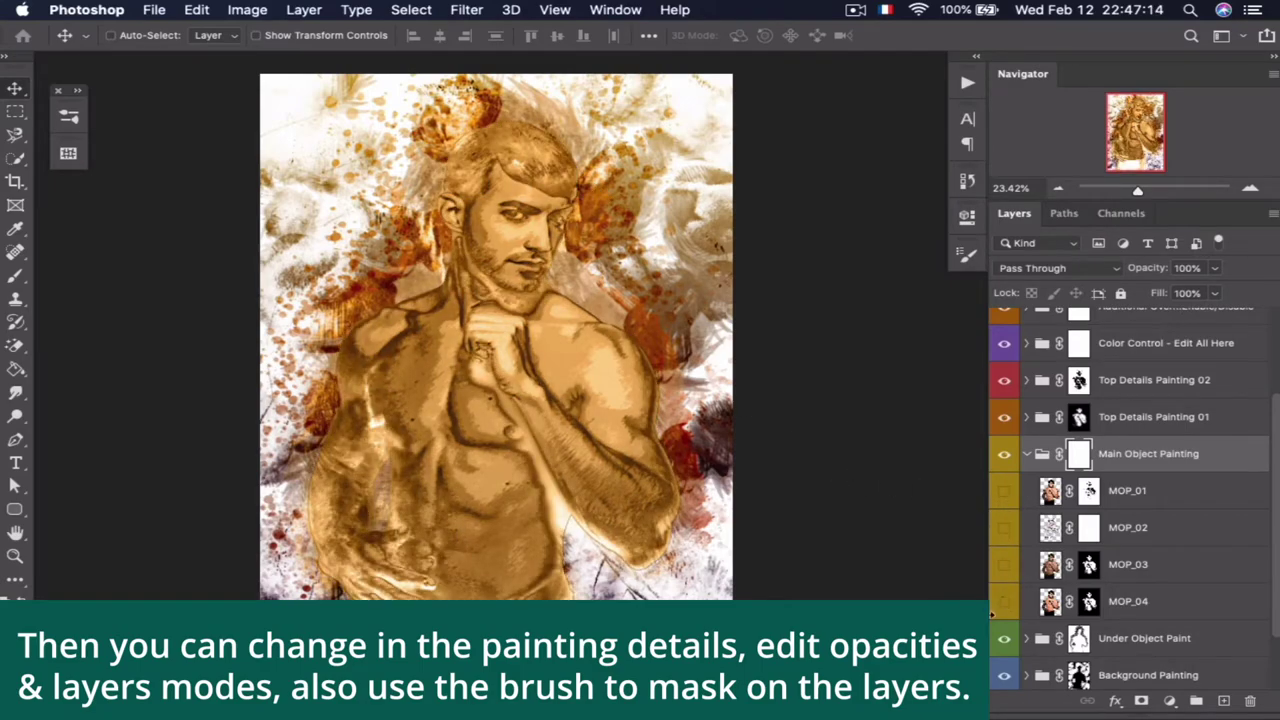
pyautogui.click(1004, 601)
pyautogui.click(1004, 564)
pyautogui.click(1004, 527)
pyautogui.click(1004, 490)
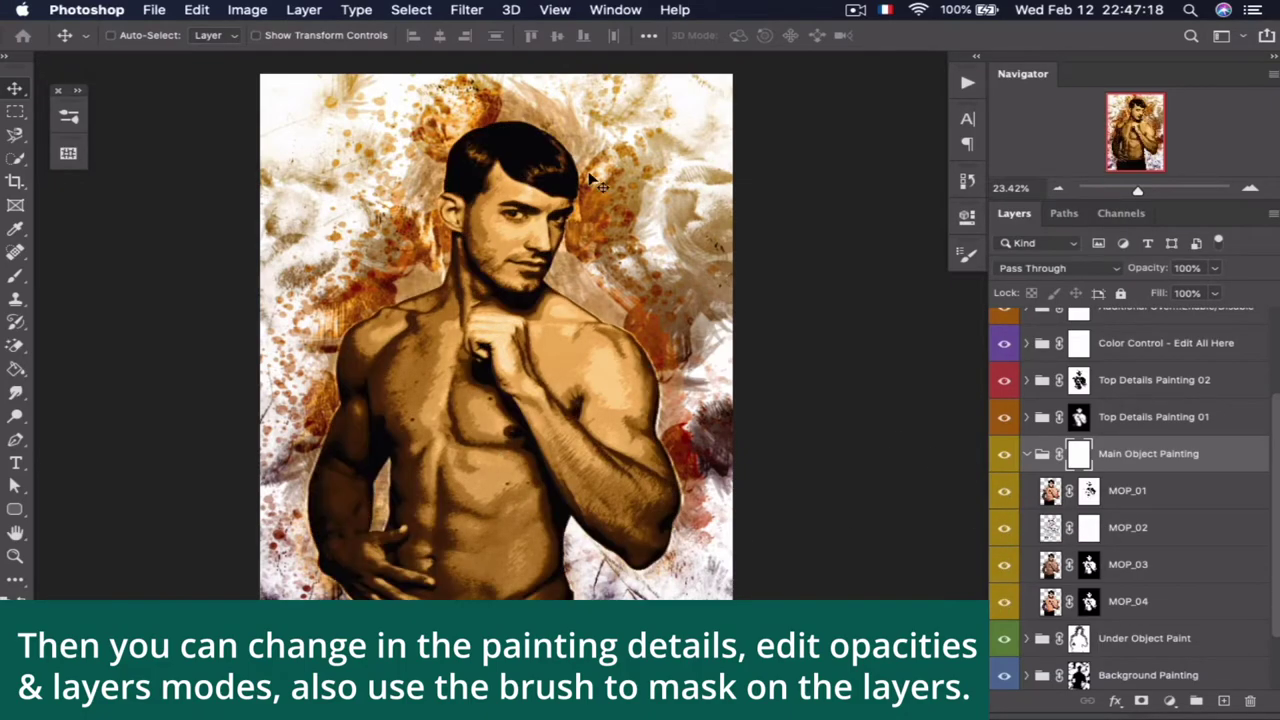
pyautogui.click(1128, 492)
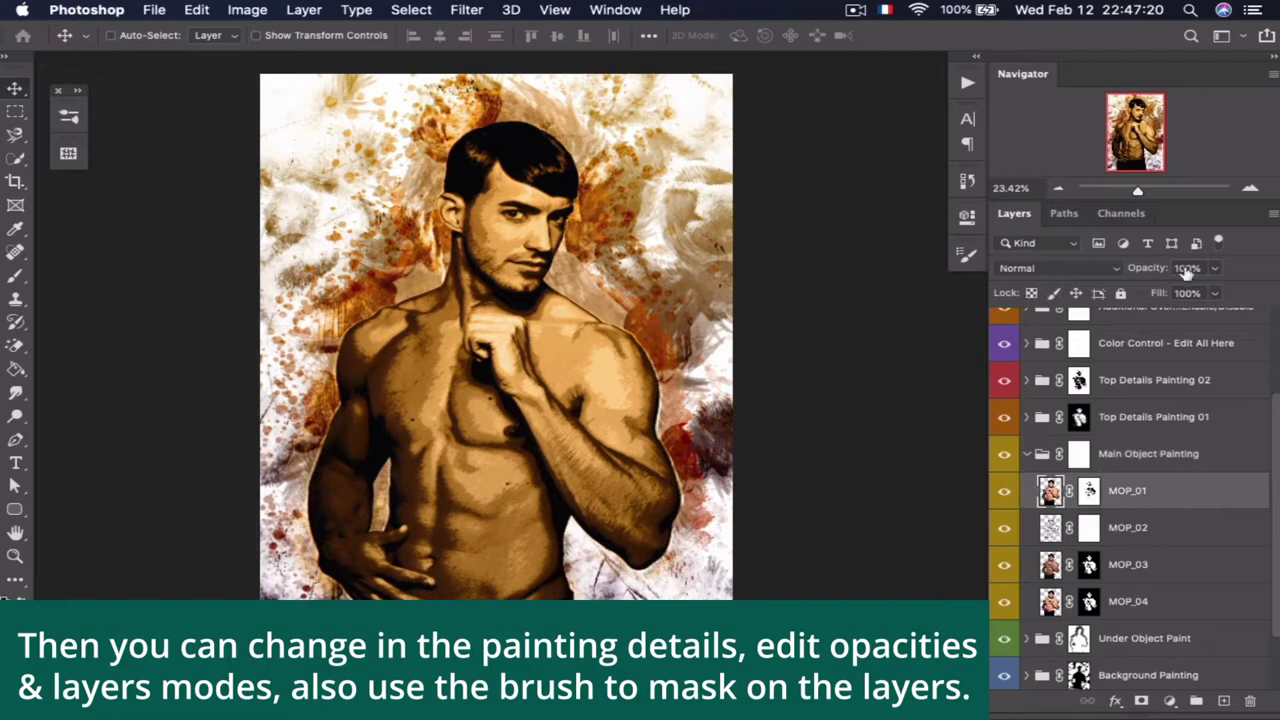
pyautogui.click(1110, 270)
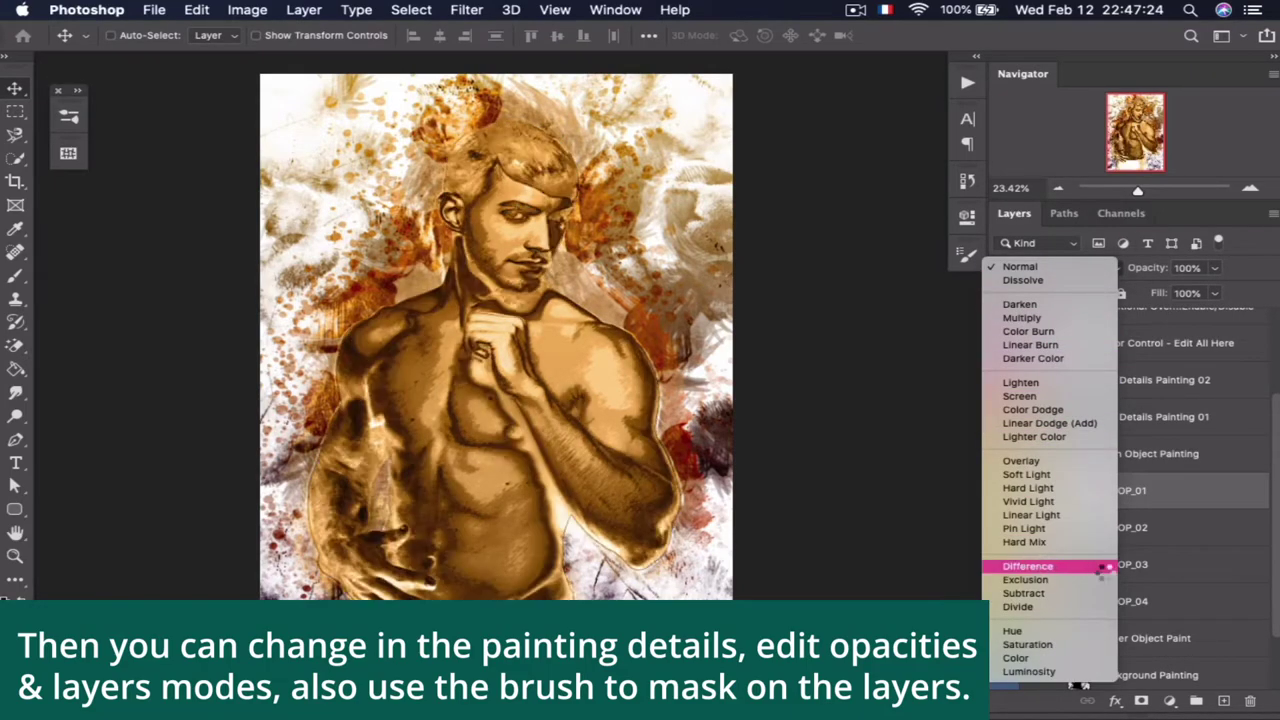
pyautogui.click(1250, 557)
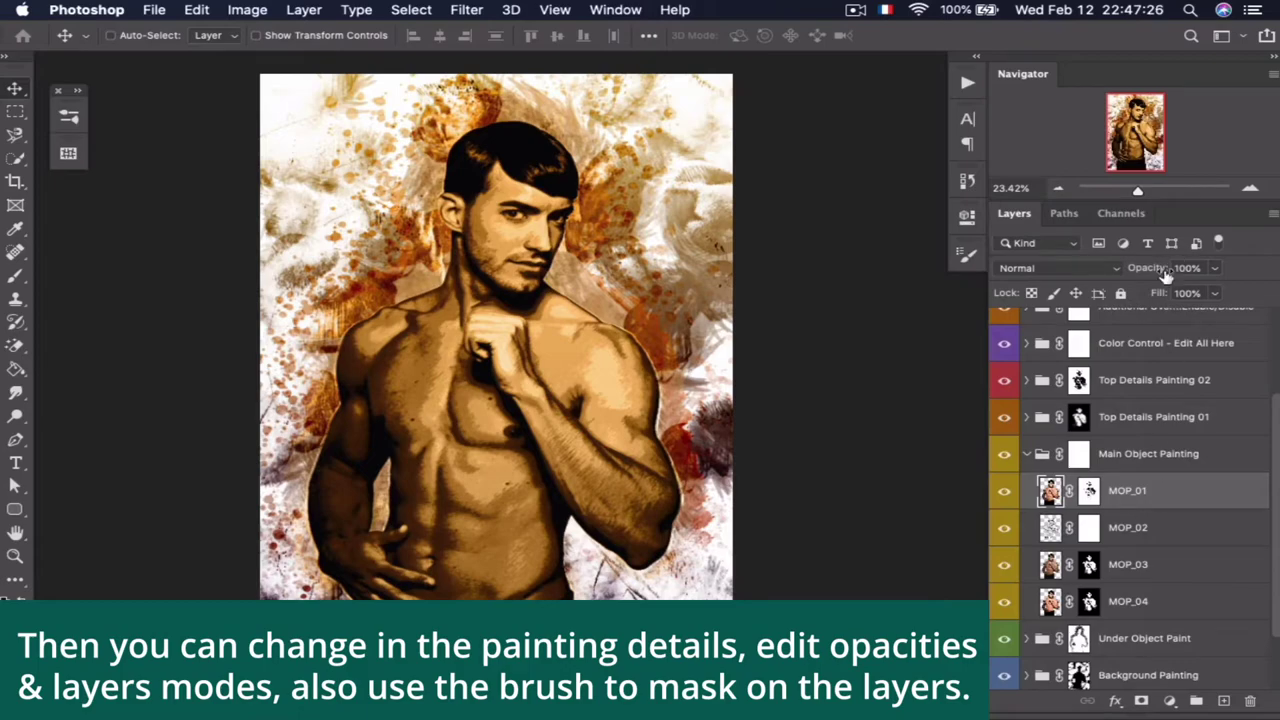
pyautogui.moveTo(1165, 275); pyautogui.dragTo(1240, 285)
pyautogui.click(1027, 455)
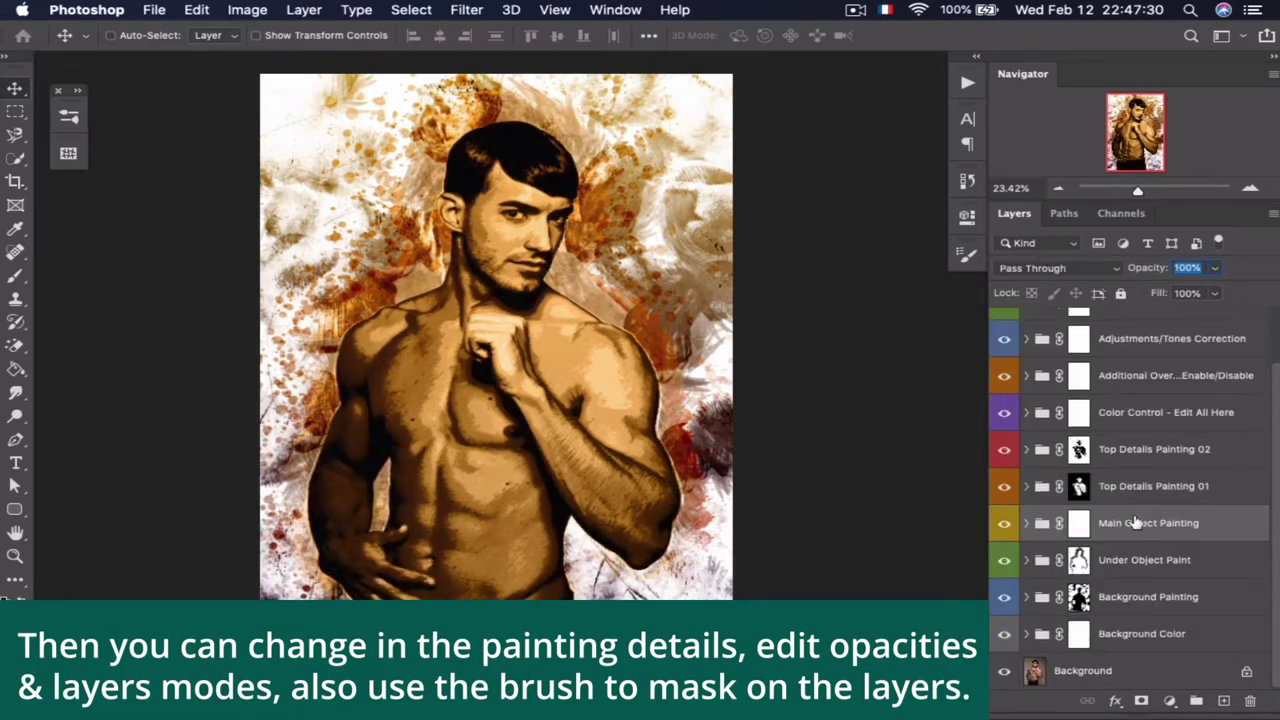
pyautogui.click(1043, 490)
pyautogui.click(1005, 488)
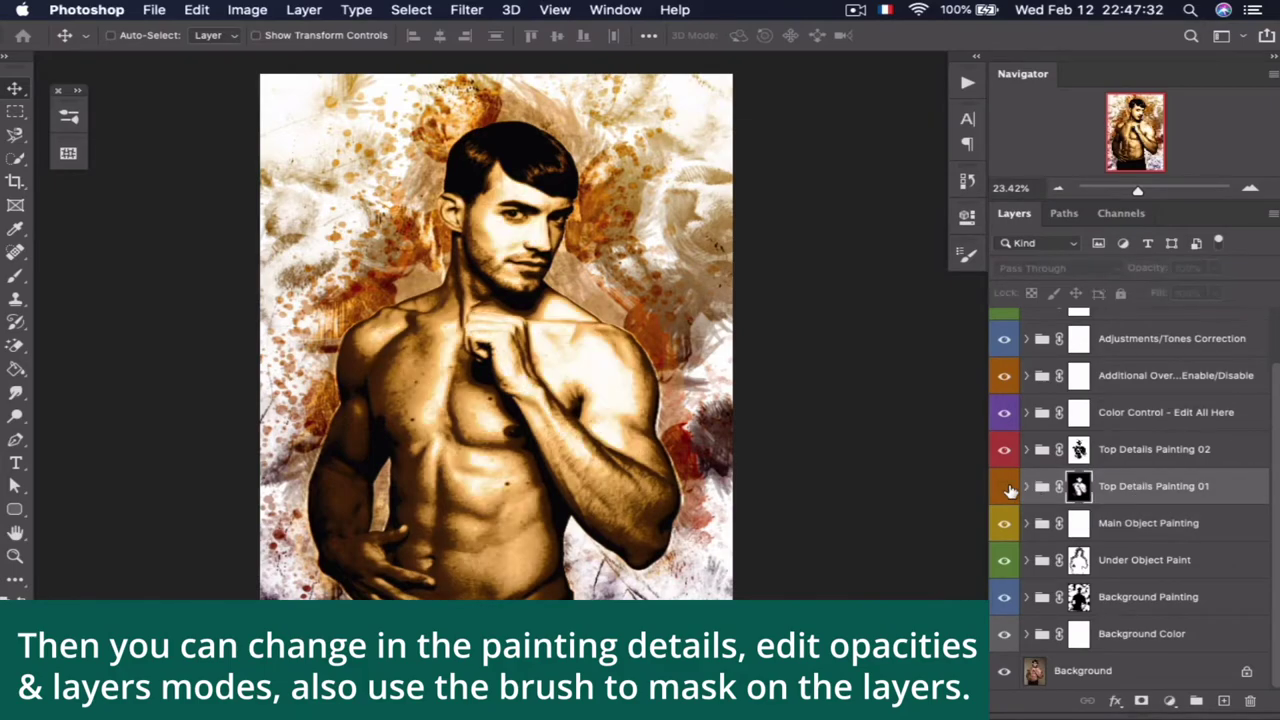
pyautogui.click(1005, 488)
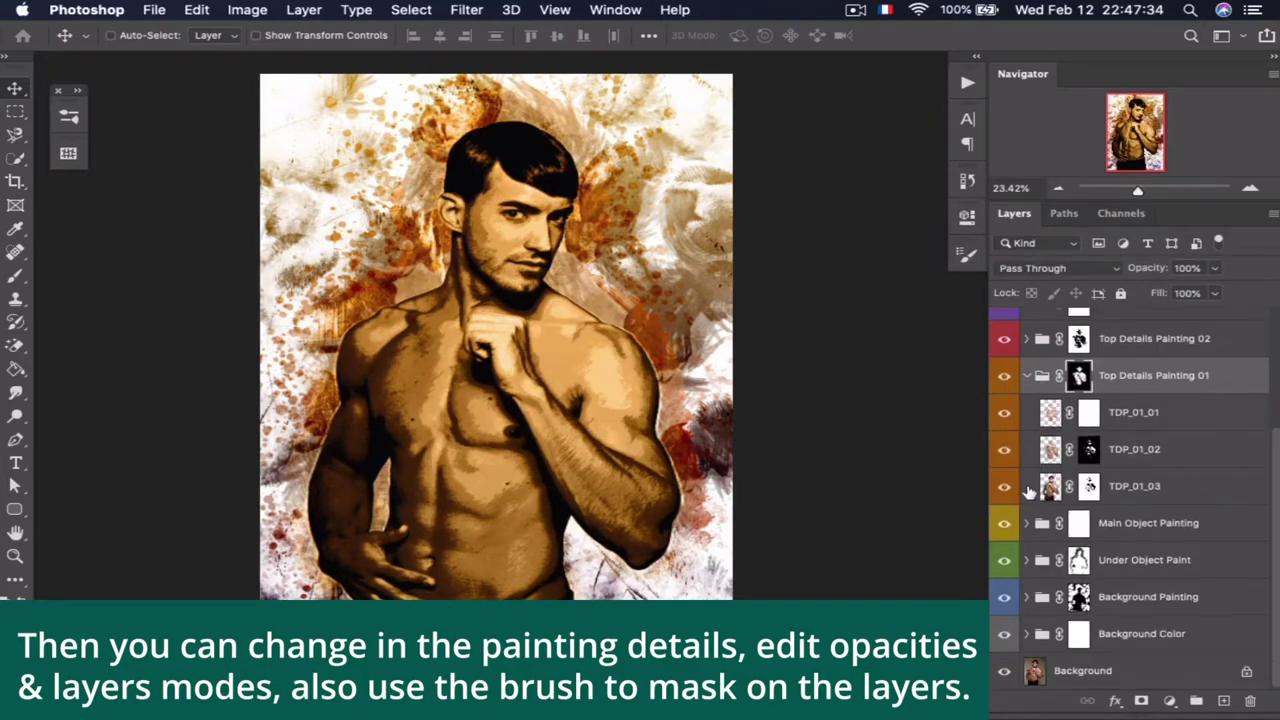
pyautogui.click(1005, 487)
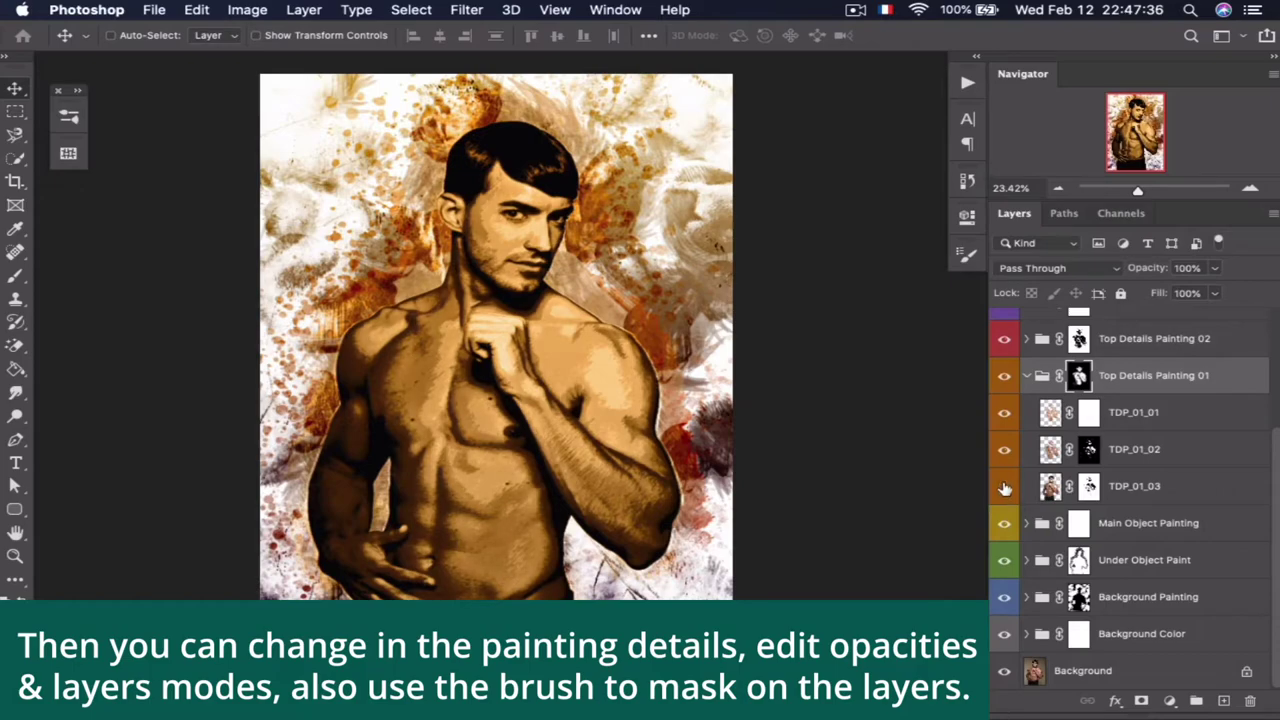
pyautogui.click(1005, 487)
pyautogui.click(1005, 450)
pyautogui.click(1005, 428)
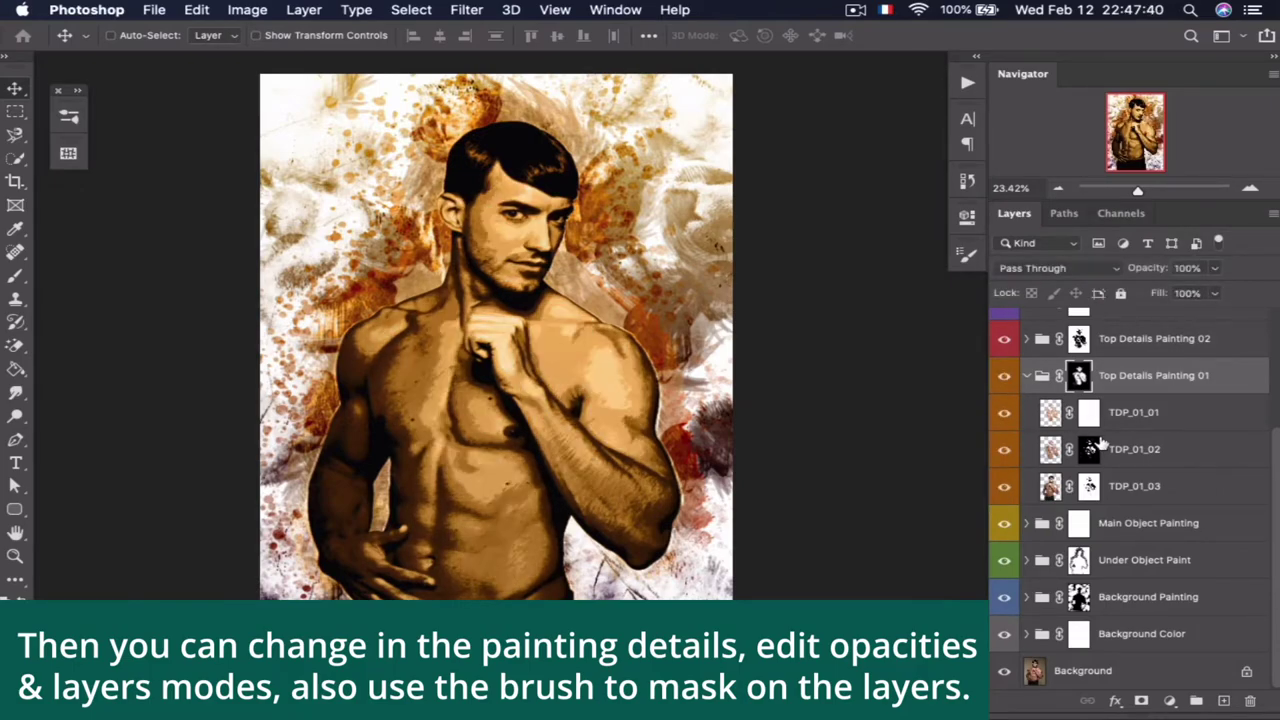
pyautogui.click(1025, 375)
pyautogui.click(1150, 458)
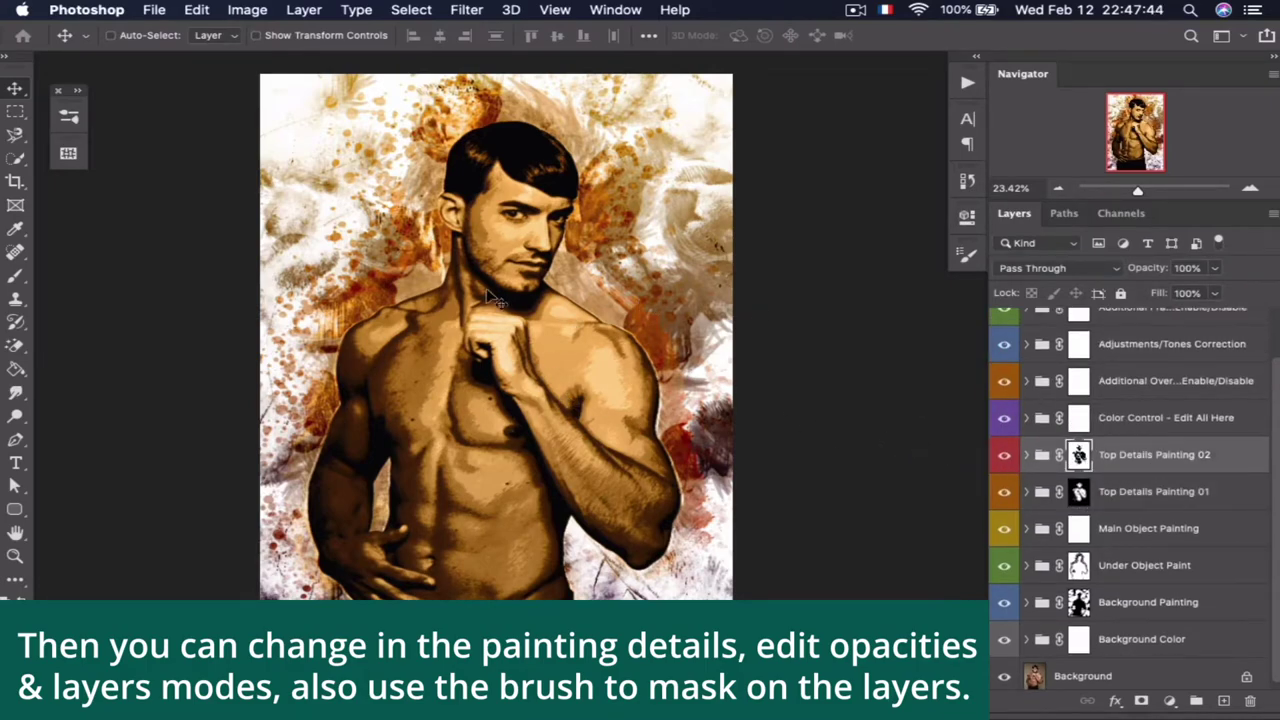
pyautogui.click(1004, 455)
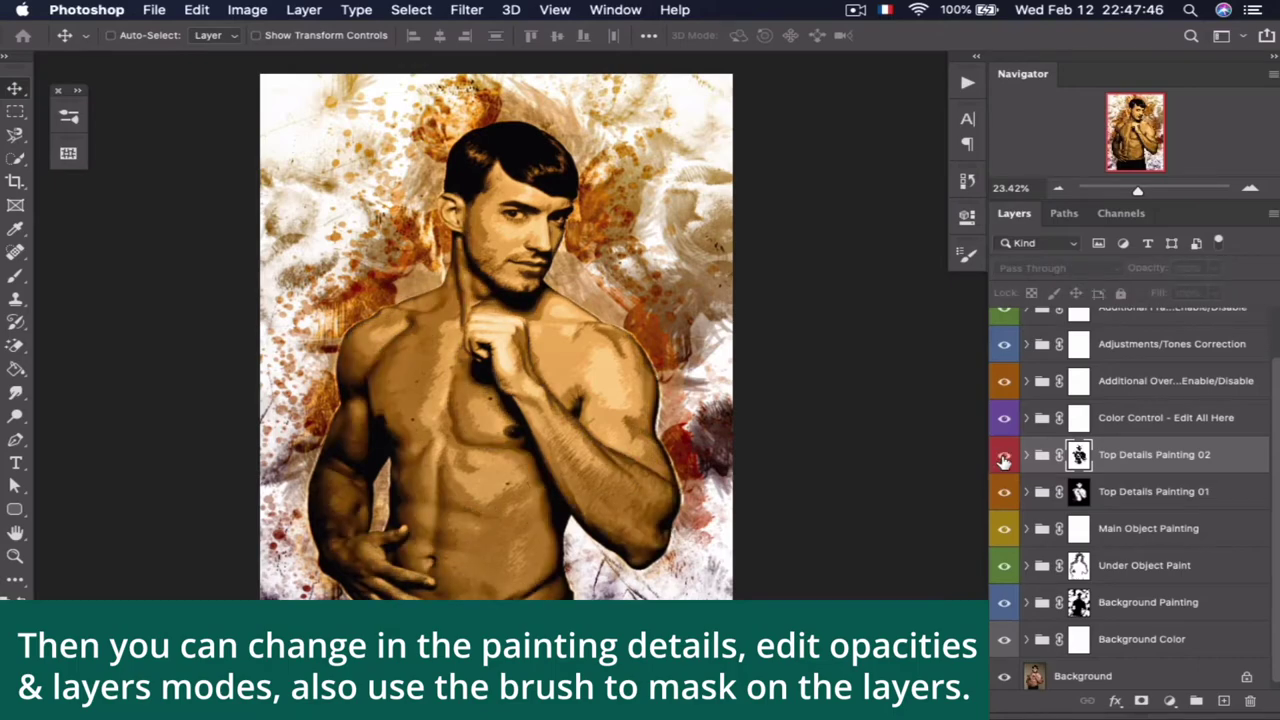
pyautogui.click(1004, 456)
pyautogui.click(1025, 455)
pyautogui.scroll(-1, 1010, 465)
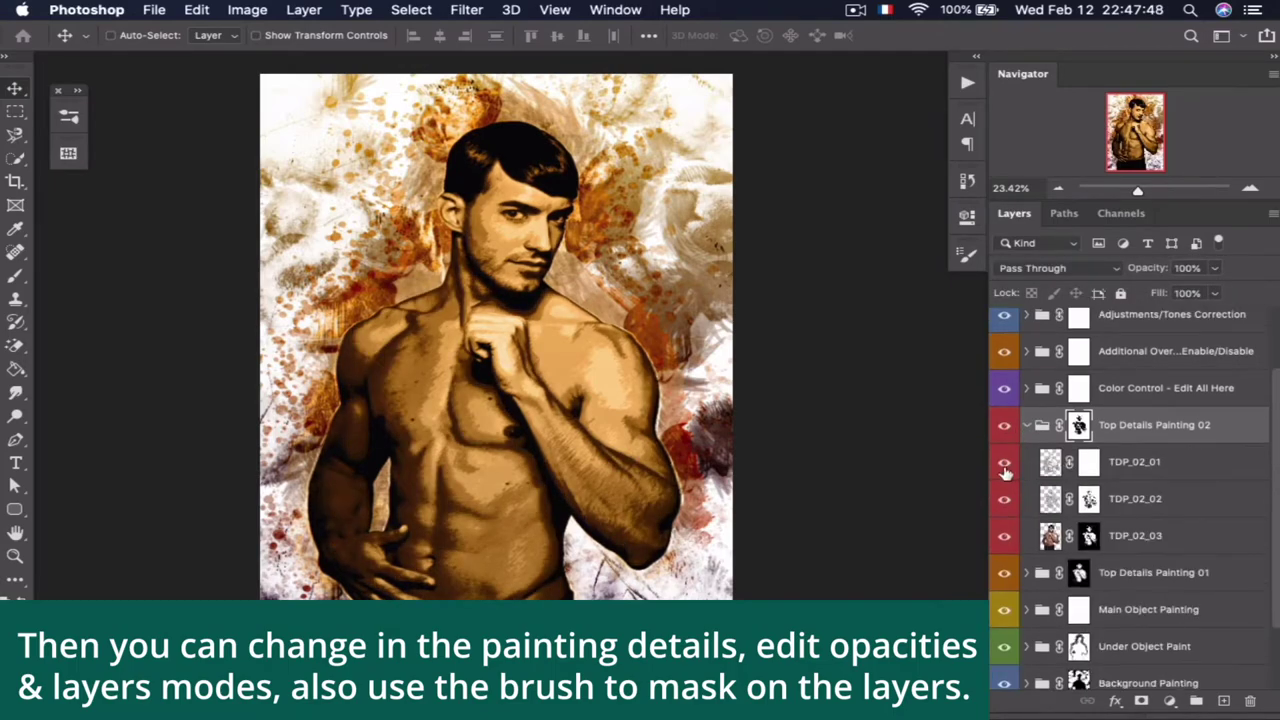
pyautogui.click(1005, 466)
pyautogui.click(1004, 535)
pyautogui.click(1004, 462)
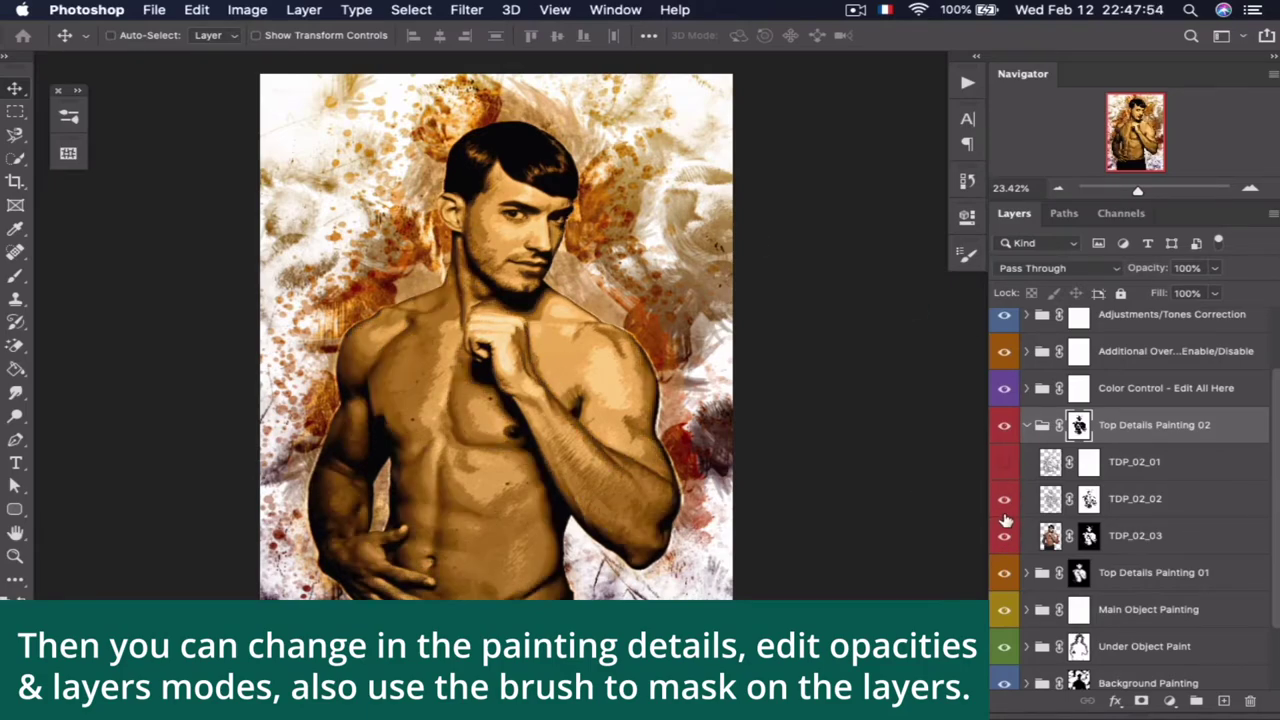
pyautogui.click(1005, 514)
pyautogui.click(1004, 538)
pyautogui.click(1005, 535)
pyautogui.click(1004, 462)
pyautogui.click(1004, 498)
pyautogui.click(1004, 535)
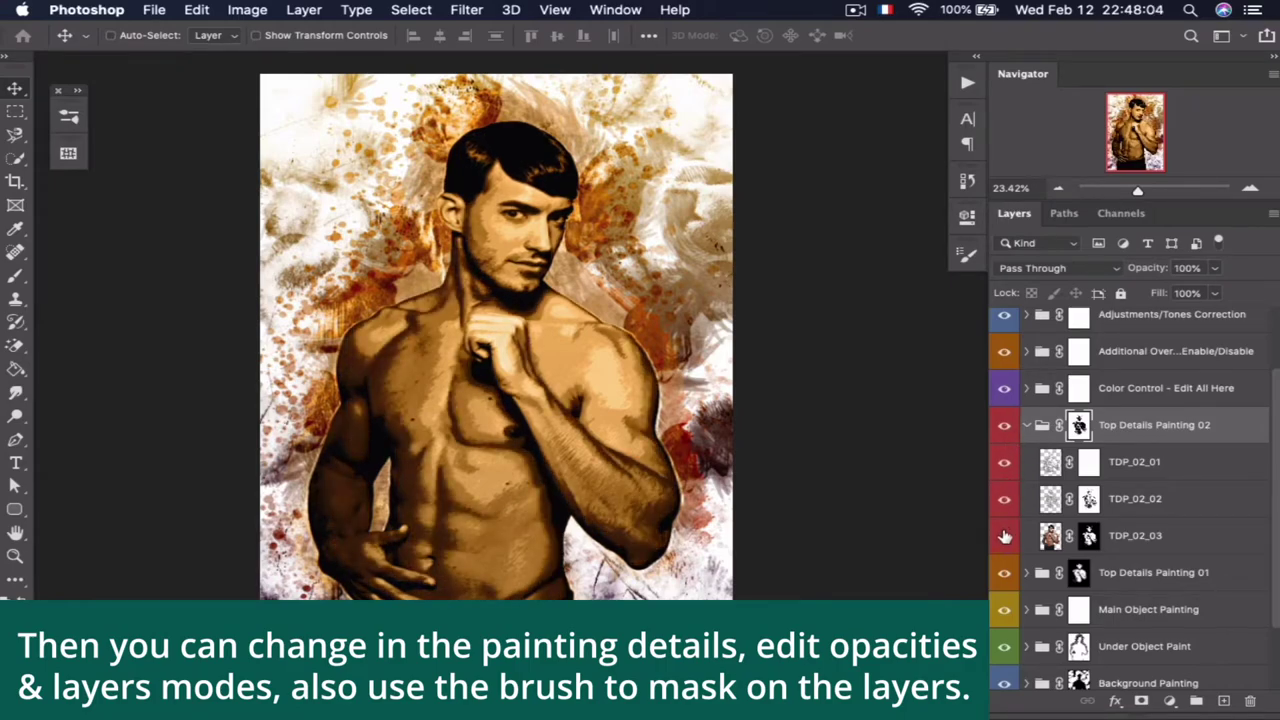
pyautogui.click(1027, 425)
# Expand Color Control and Object Color, widening the Layers panel to read full names
pyautogui.click(1120, 412)
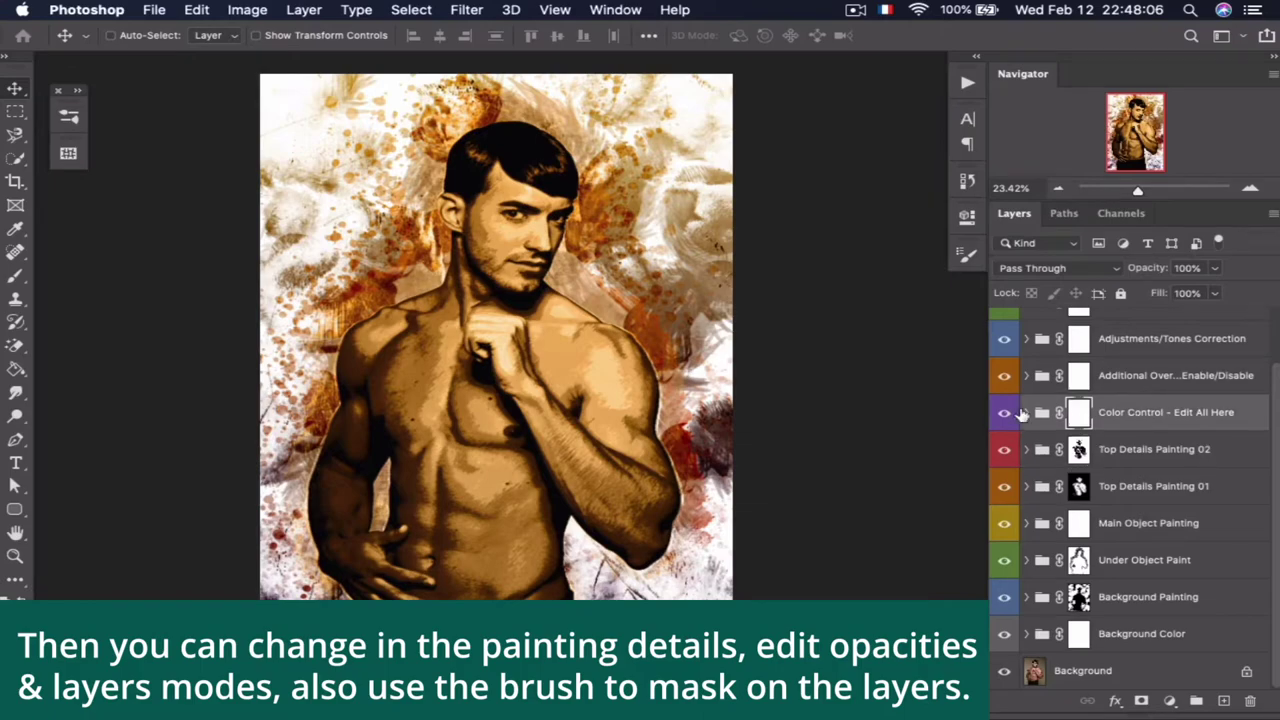
pyautogui.click(1025, 412)
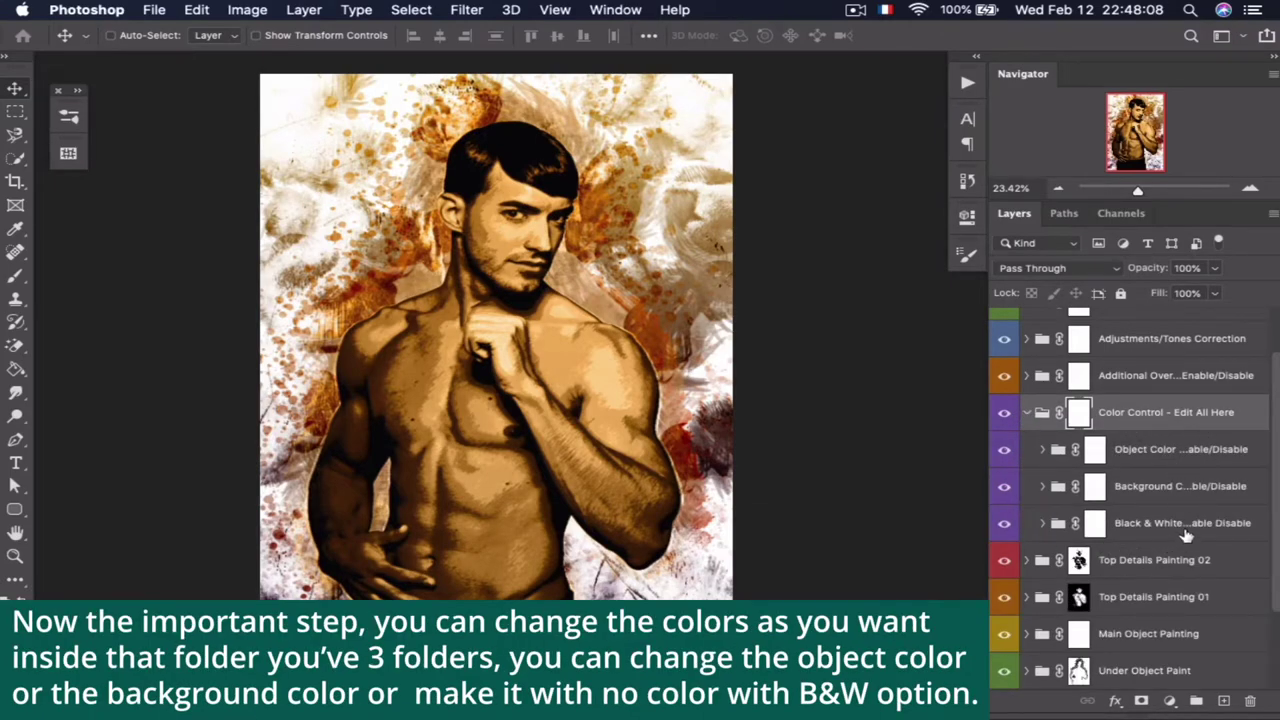
pyautogui.click(1162, 457)
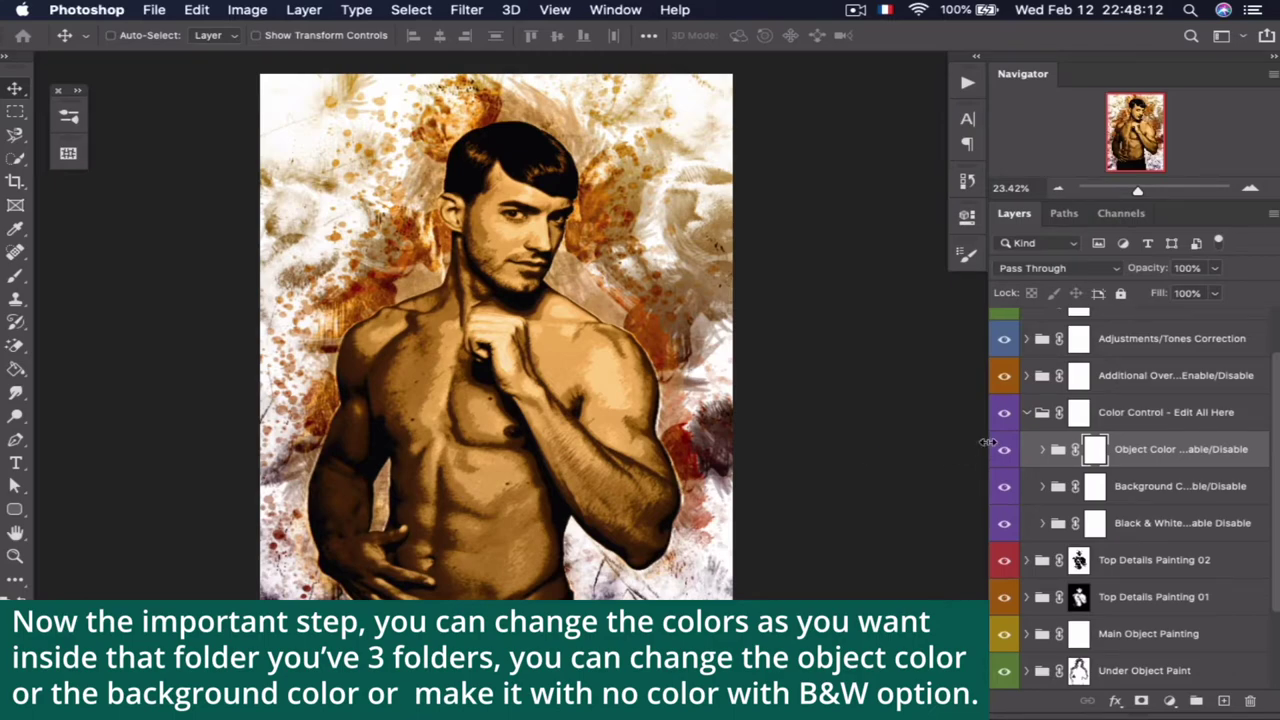
pyautogui.moveTo(979, 442); pyautogui.dragTo(905, 452)
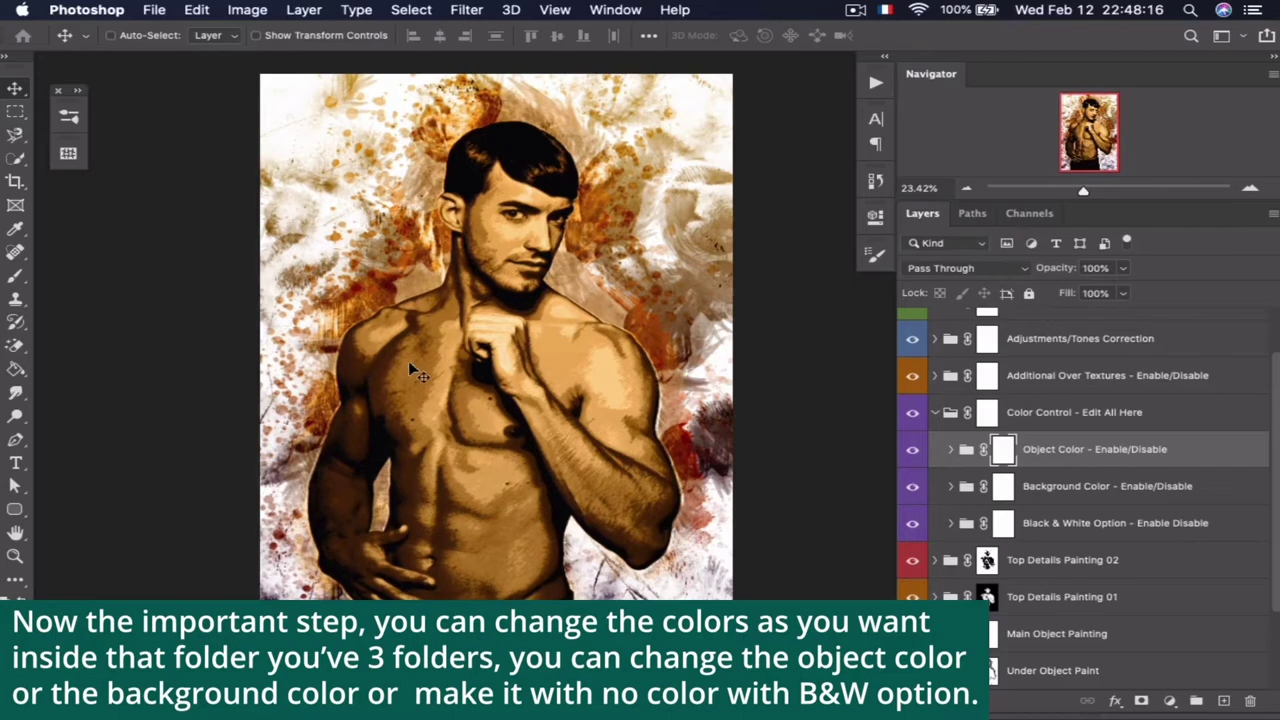
pyautogui.click(915, 450)
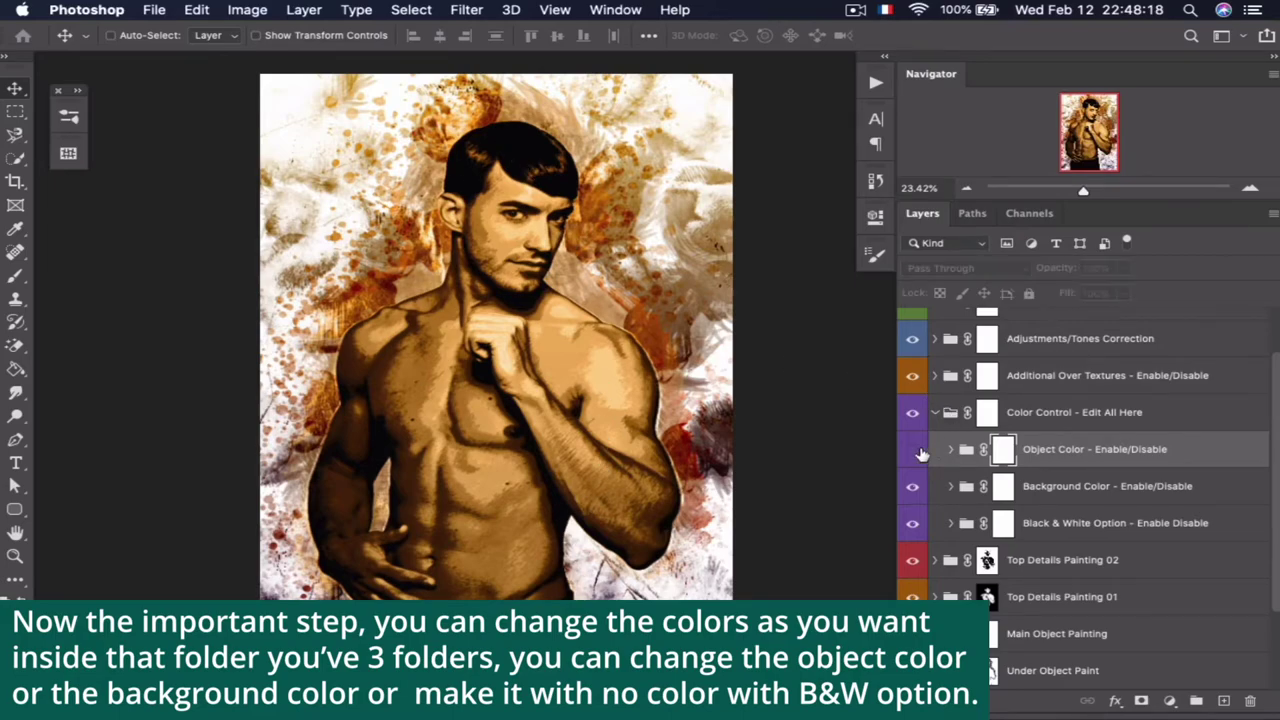
pyautogui.click(913, 450)
pyautogui.click(950, 449)
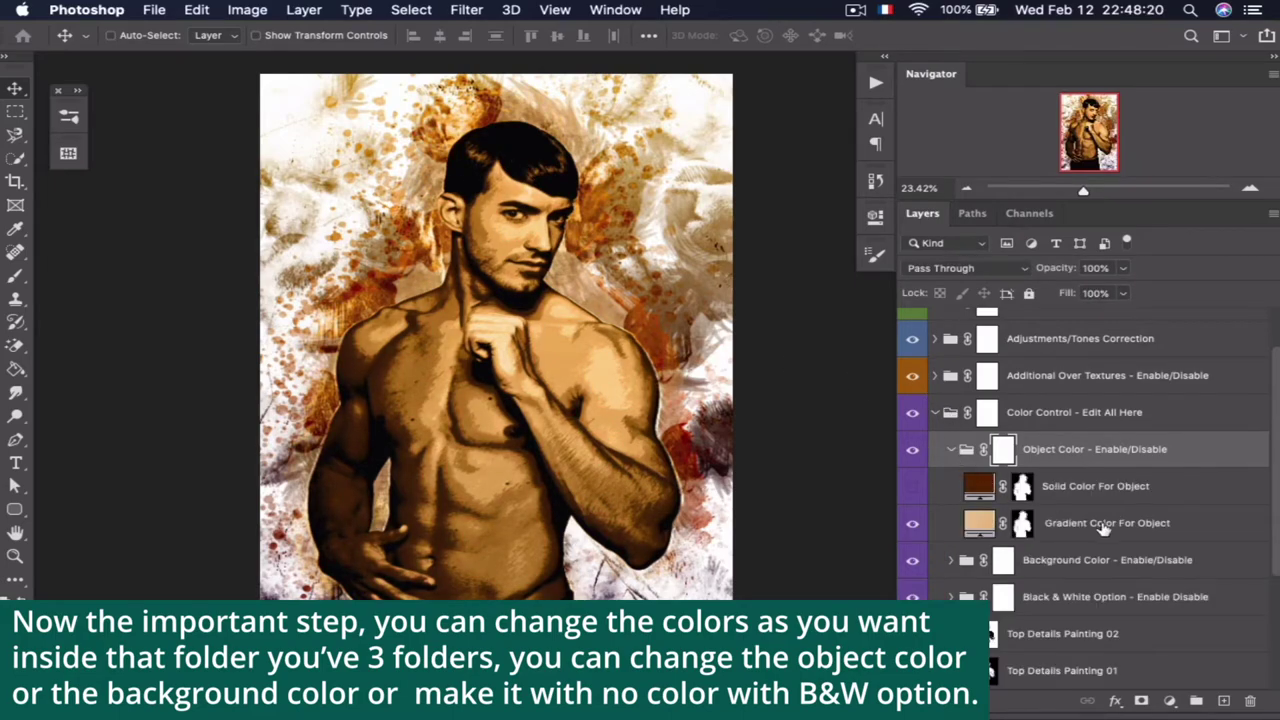
pyautogui.scroll(-2, 1100, 470)
# Show Solid Color For Object and hide Gradient Color For Object, tinting the man orange-red
pyautogui.click(1097, 438)
pyautogui.click(1105, 464)
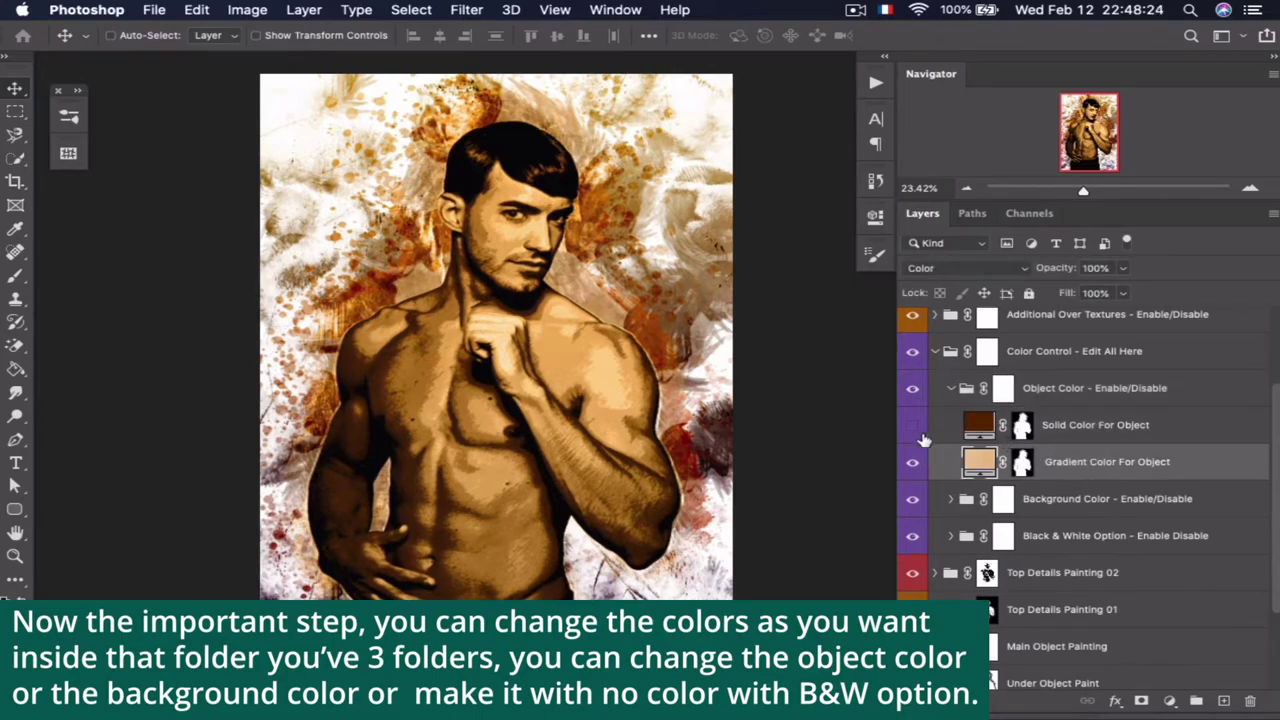
pyautogui.click(912, 461)
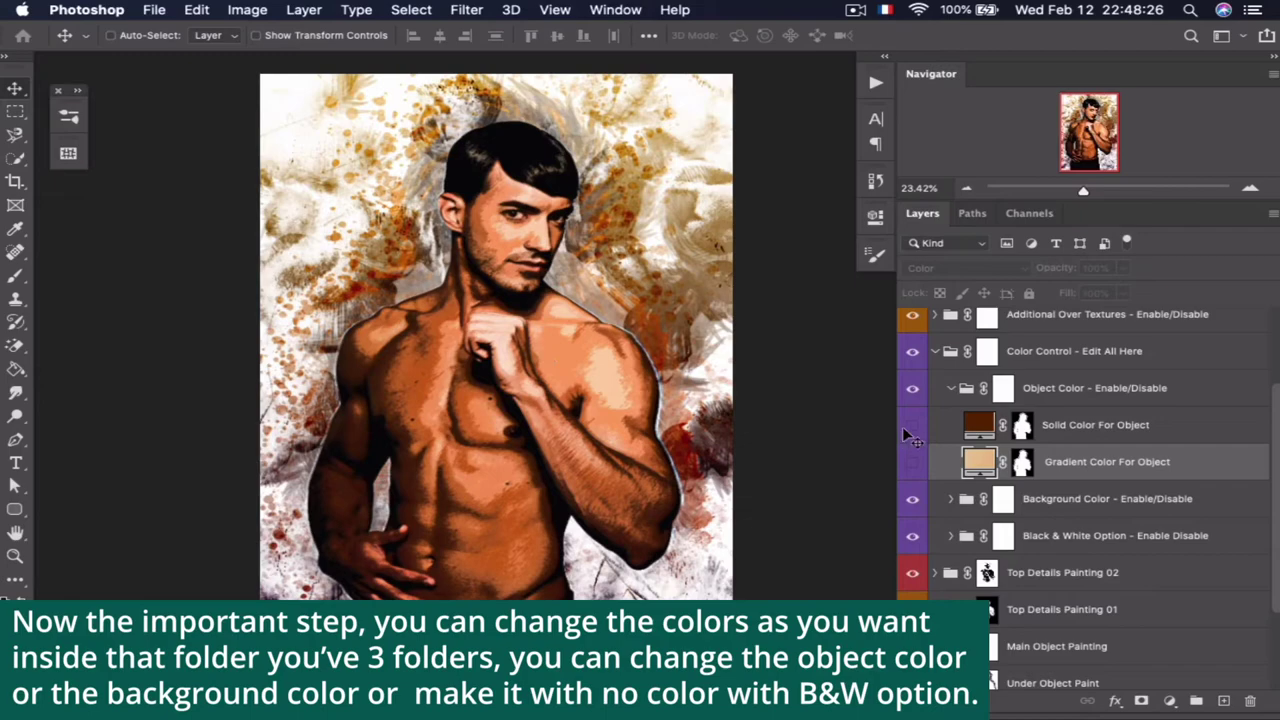
pyautogui.click(912, 425)
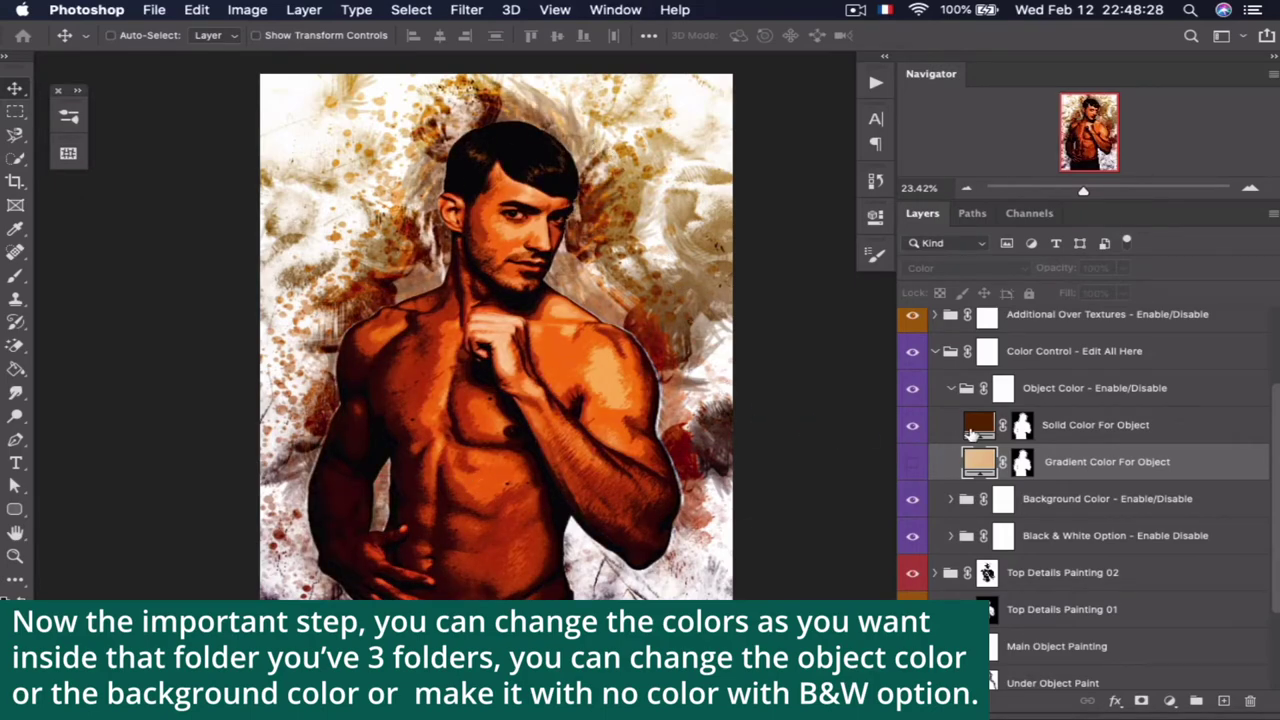
pyautogui.click(972, 432)
pyautogui.click(911, 434)
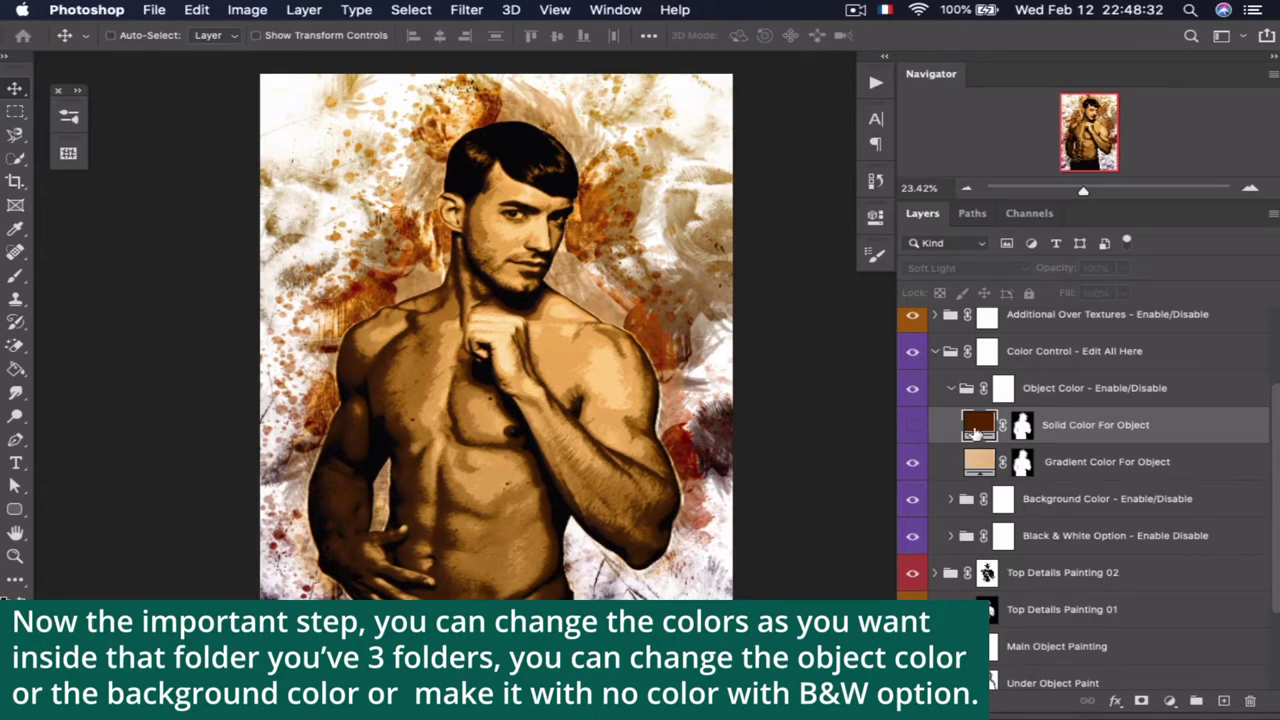
pyautogui.doubleClick(980, 428)
pyautogui.click(1178, 142)
pyautogui.click(911, 425)
pyautogui.click(911, 462)
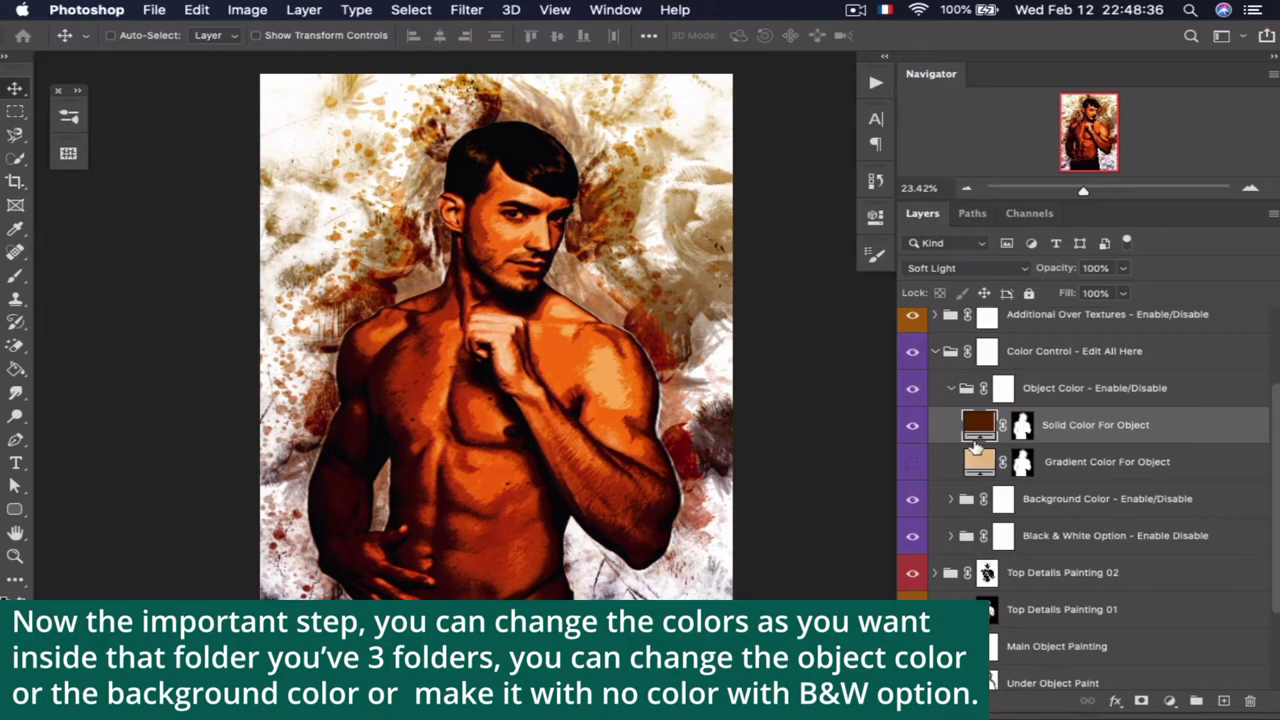
# Set Solid Color For Object to golden yellow #cfb316, keeping Soft Light at 100% opacity
pyautogui.doubleClick(980, 428)
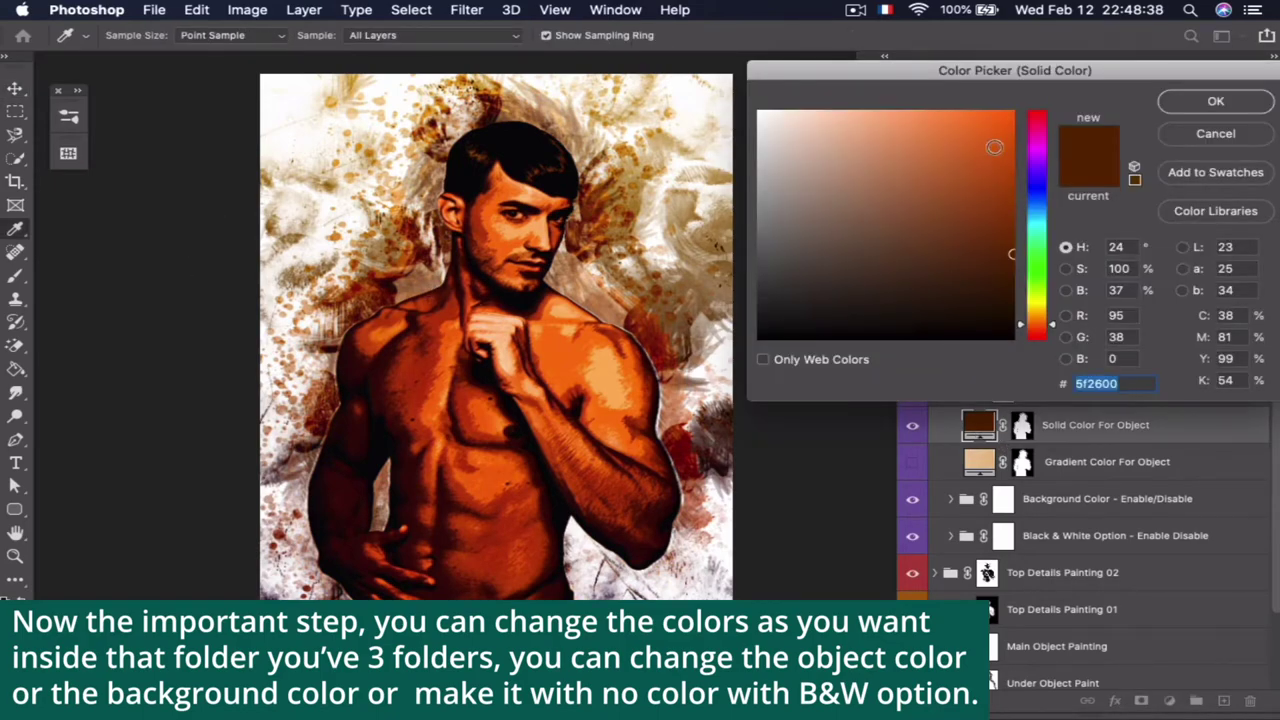
pyautogui.click(988, 162)
pyautogui.click(1012, 112)
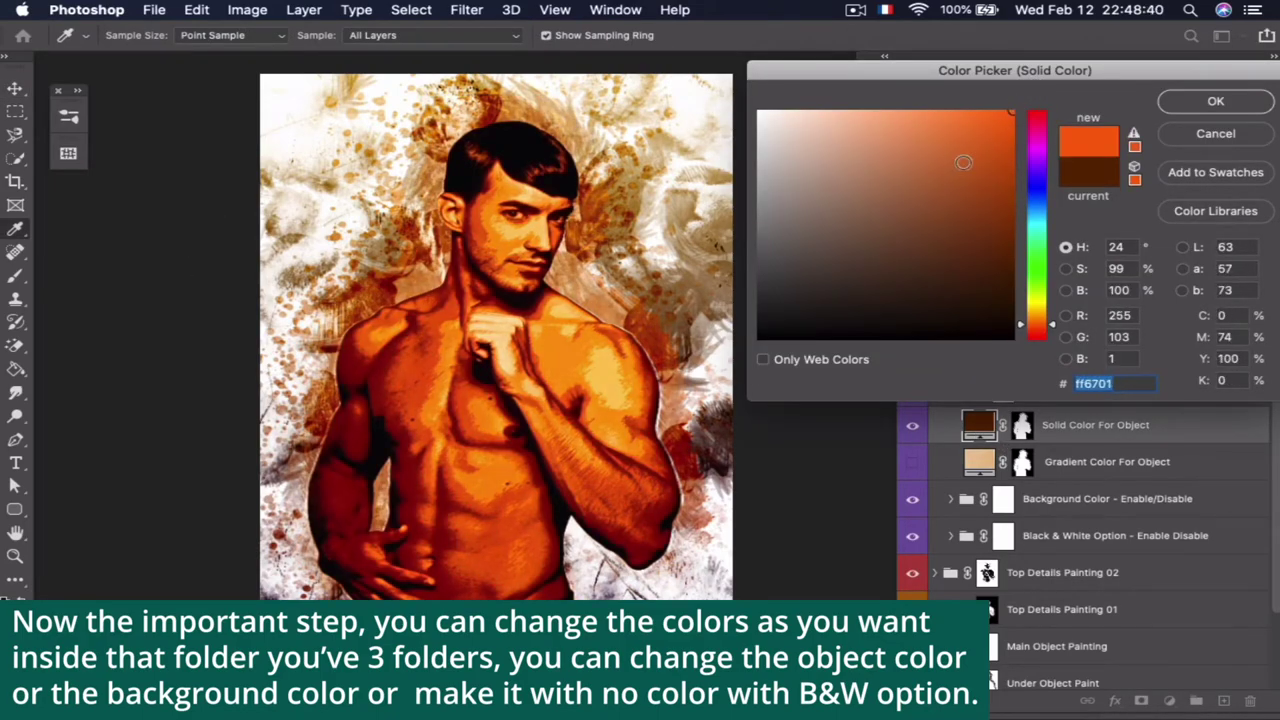
pyautogui.moveTo(884, 253); pyautogui.dragTo(968, 257)
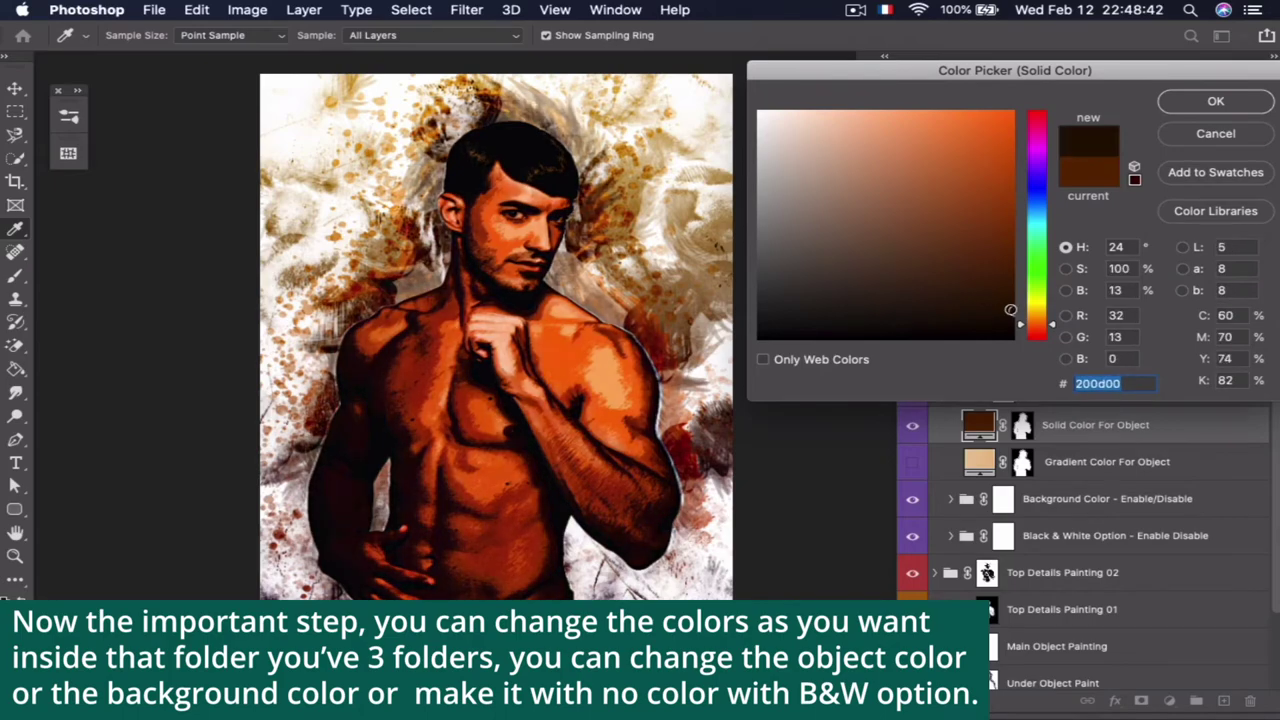
pyautogui.moveTo(1033, 131); pyautogui.dragTo(1035, 307)
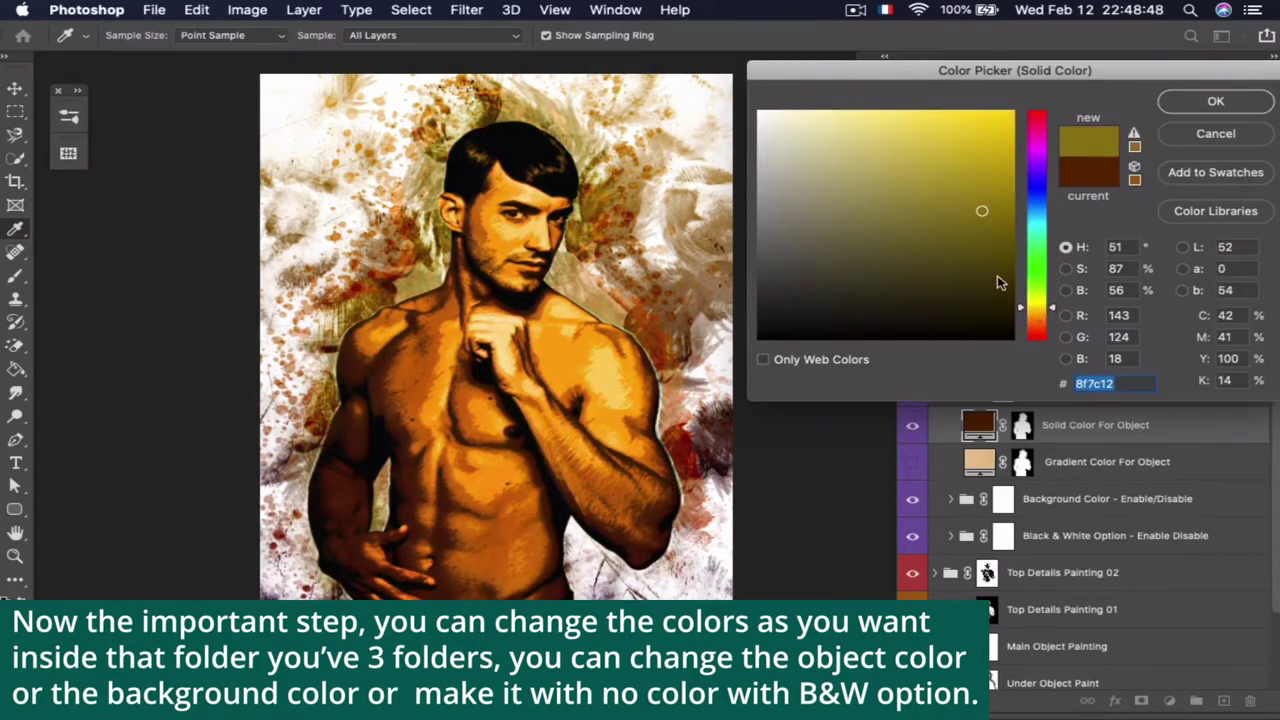
pyautogui.moveTo(983, 208); pyautogui.dragTo(987, 153)
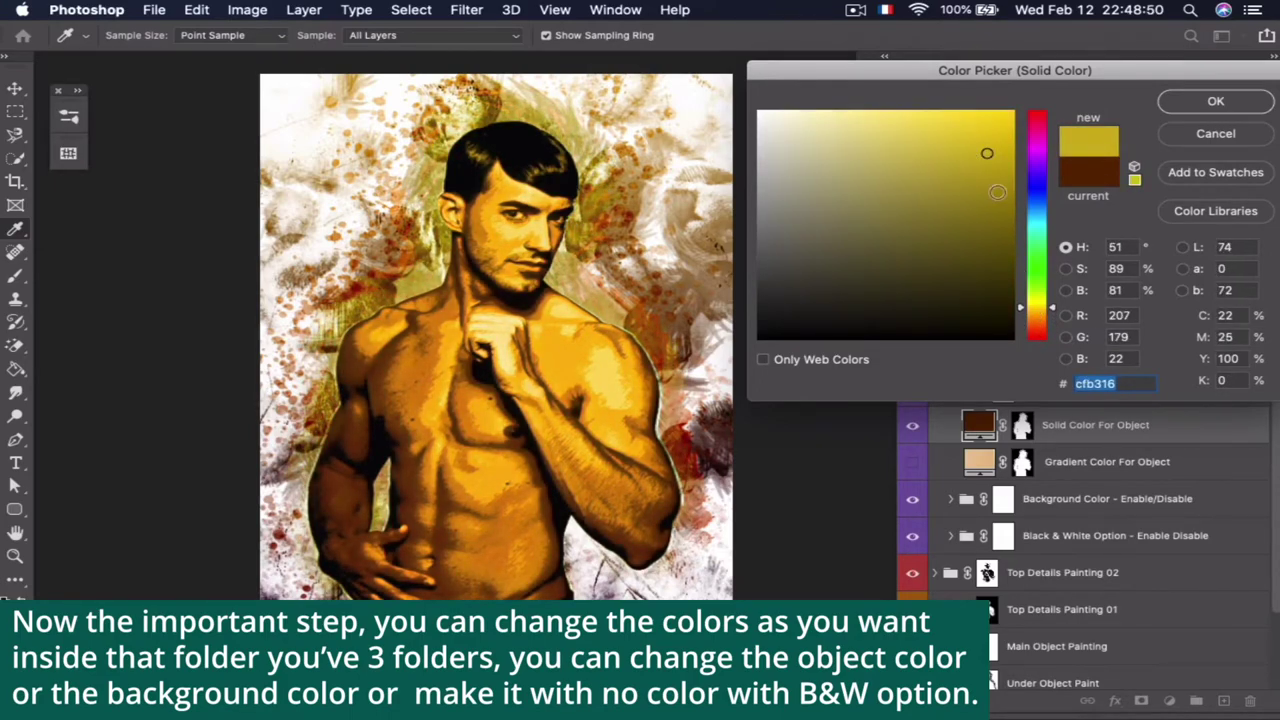
pyautogui.click(1212, 104)
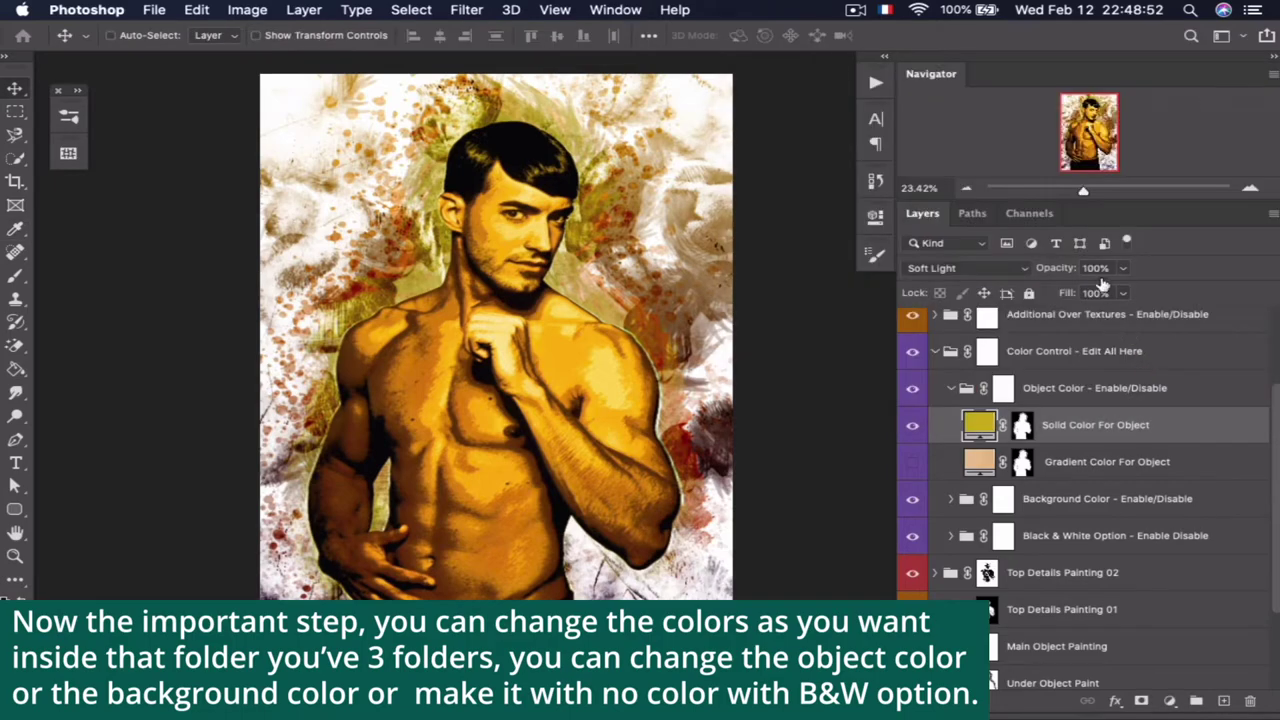
pyautogui.click(990, 270)
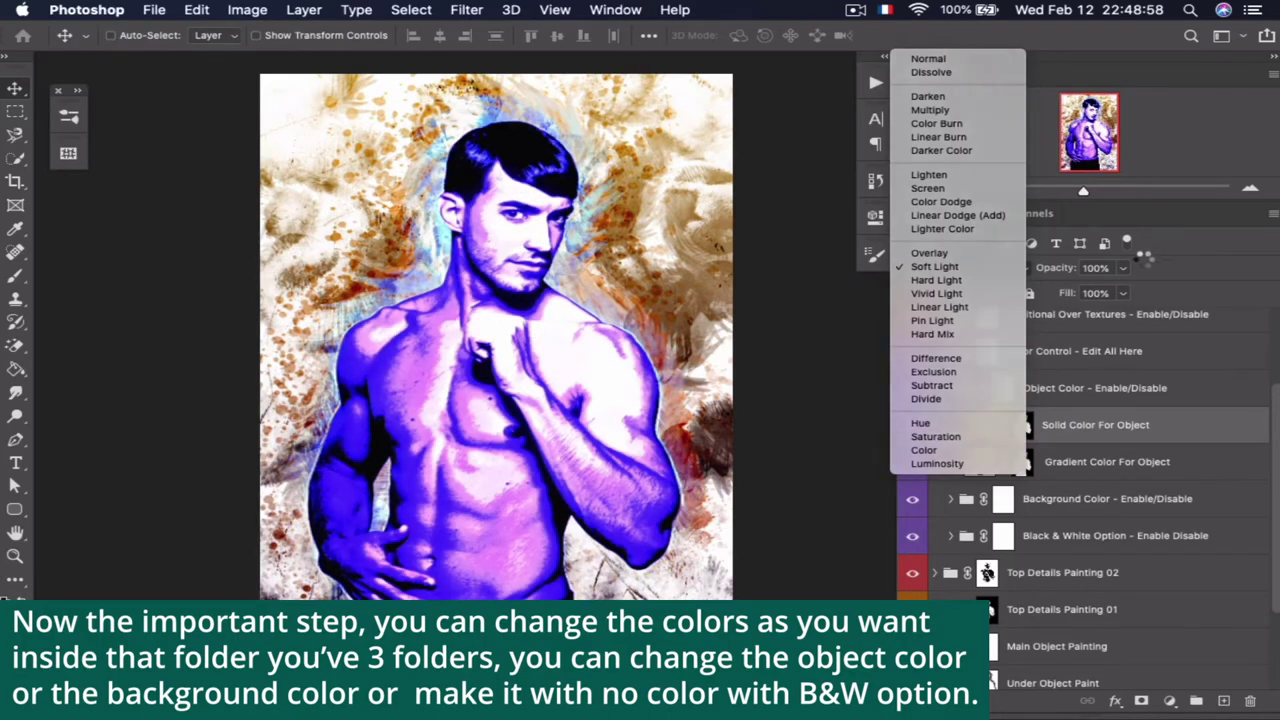
pyautogui.click(984, 267)
pyautogui.write('30')
pyautogui.write('100')
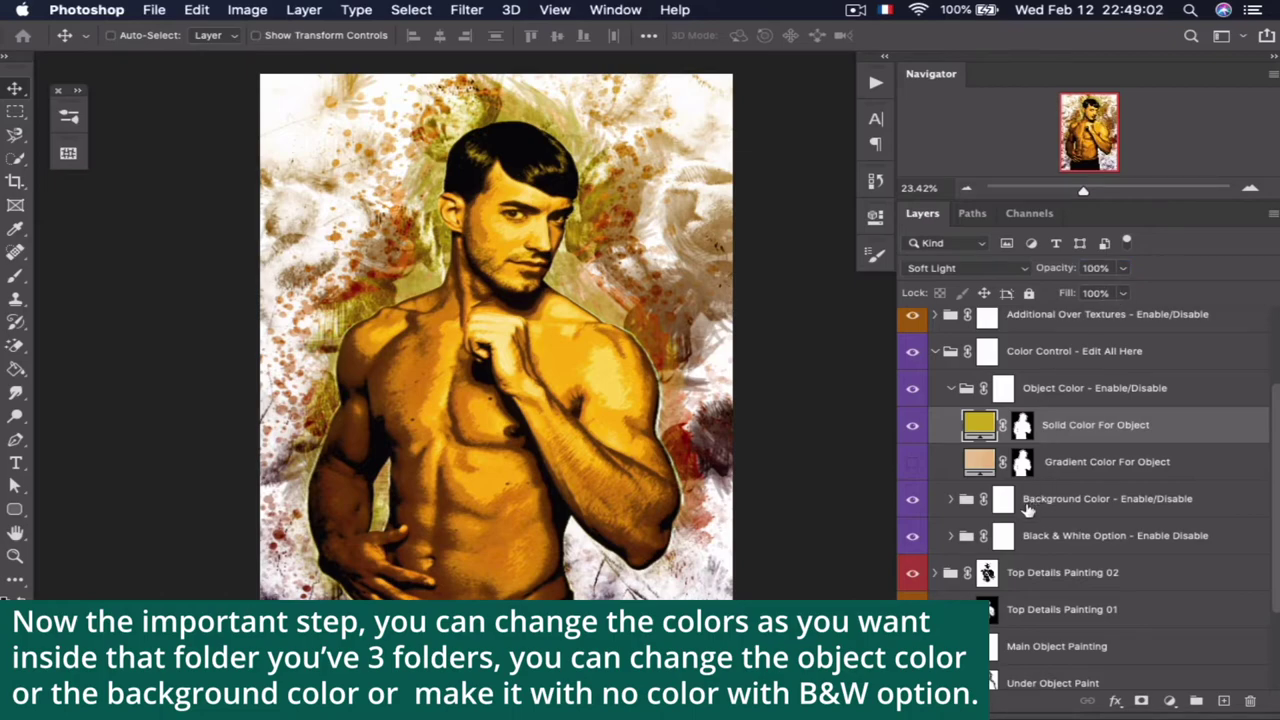
# Hide the yellow solid colour and show Gradient Color For Object on the figure
pyautogui.click(912, 425)
pyautogui.click(912, 461)
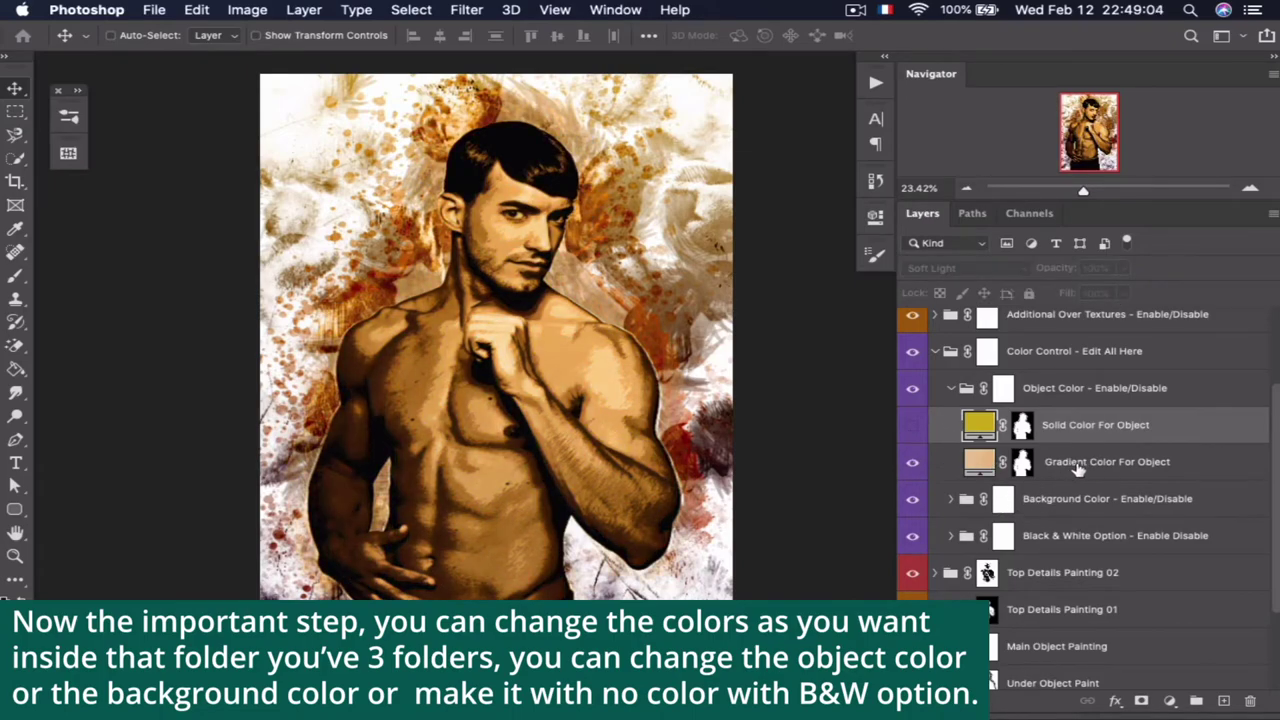
pyautogui.click(1024, 469)
# Preview yellow-green gradient presets from the Greens folder on the figure
pyautogui.doubleClick(982, 461)
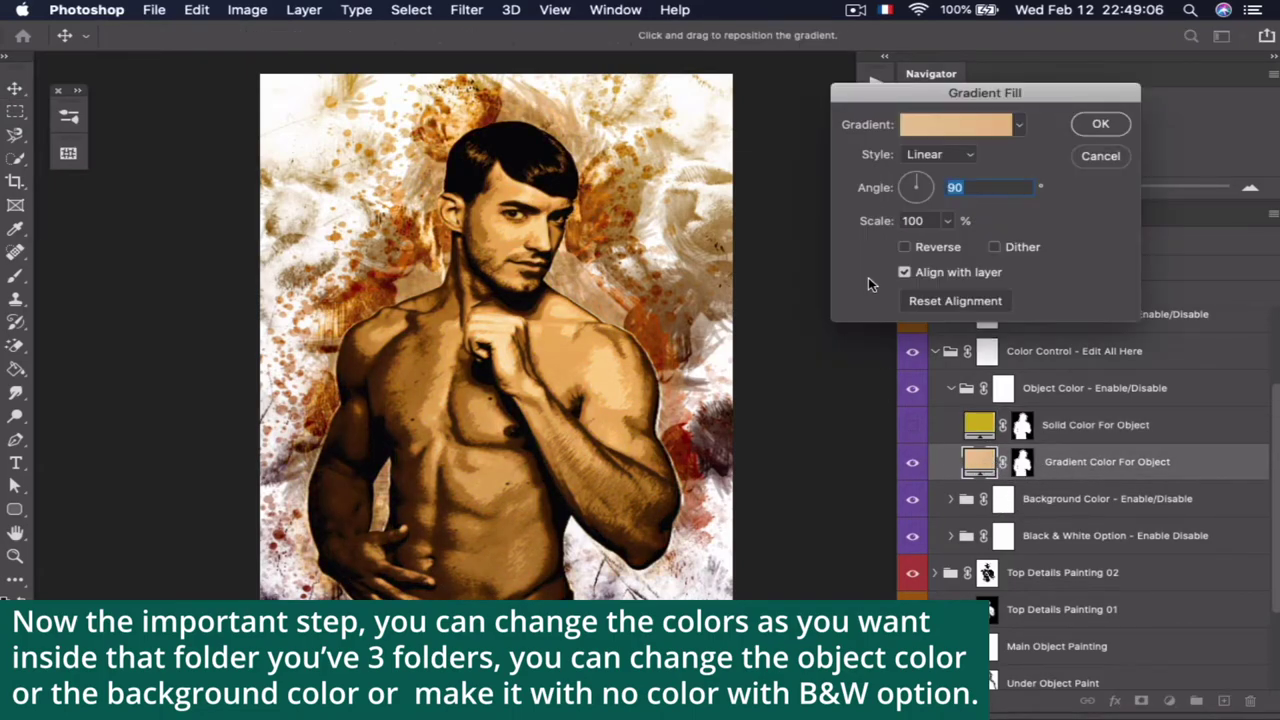
pyautogui.click(1019, 125)
pyautogui.scroll(5, 945, 200)
pyautogui.scroll(3, 945, 200)
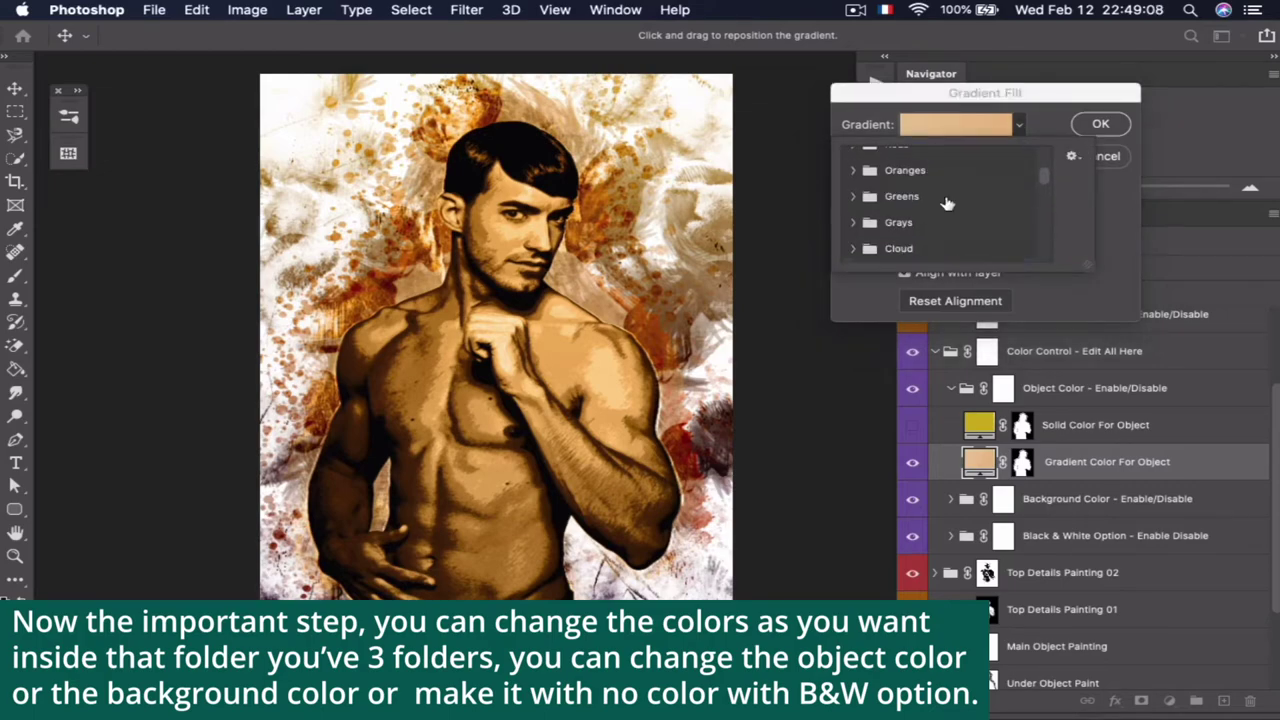
pyautogui.scroll(4, 947, 204)
pyautogui.scroll(-3, 947, 204)
pyautogui.scroll(-3, 945, 201)
pyautogui.scroll(-3, 940, 200)
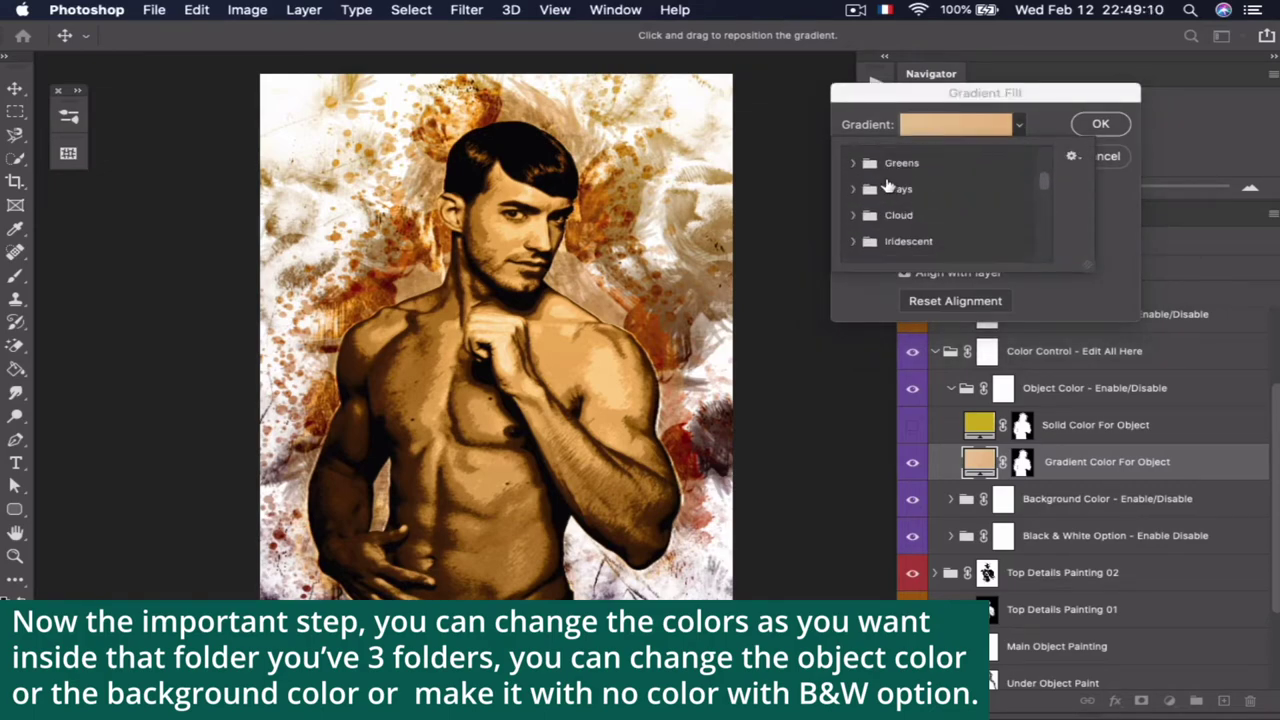
pyautogui.click(862, 167)
pyautogui.scroll(1, 928, 203)
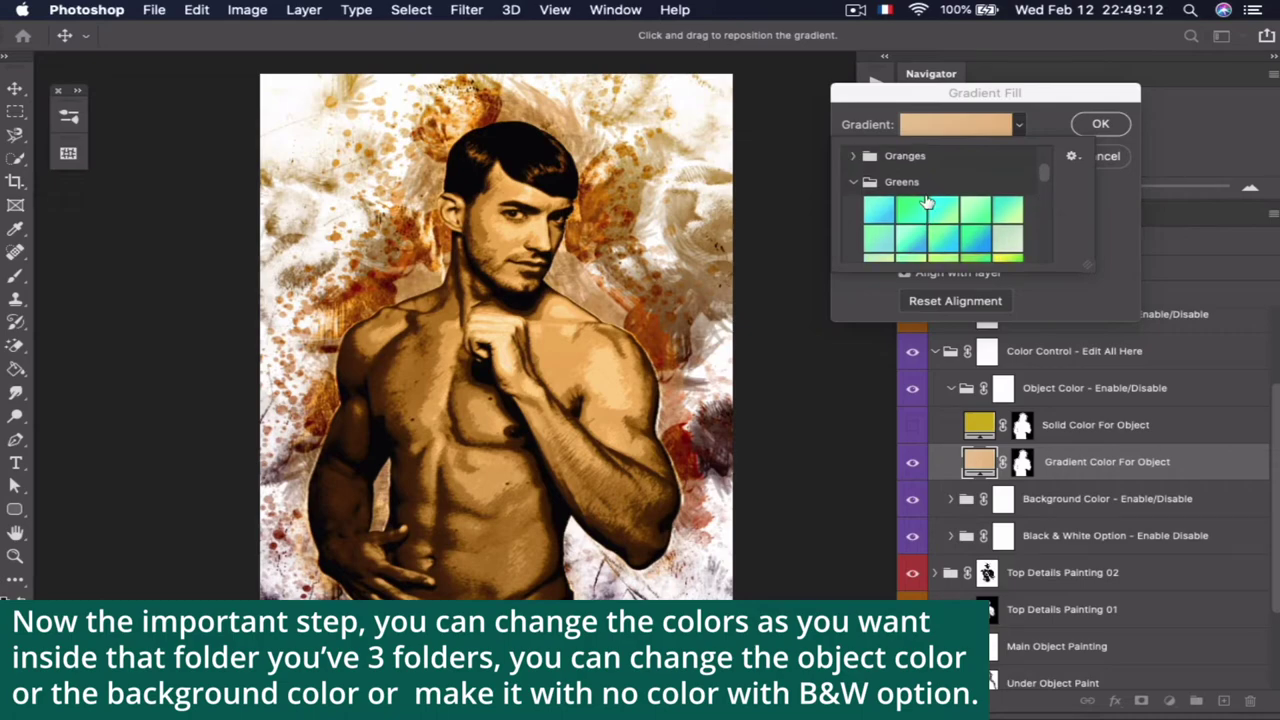
pyautogui.scroll(-1, 1000, 213)
pyautogui.scroll(-2, 987, 245)
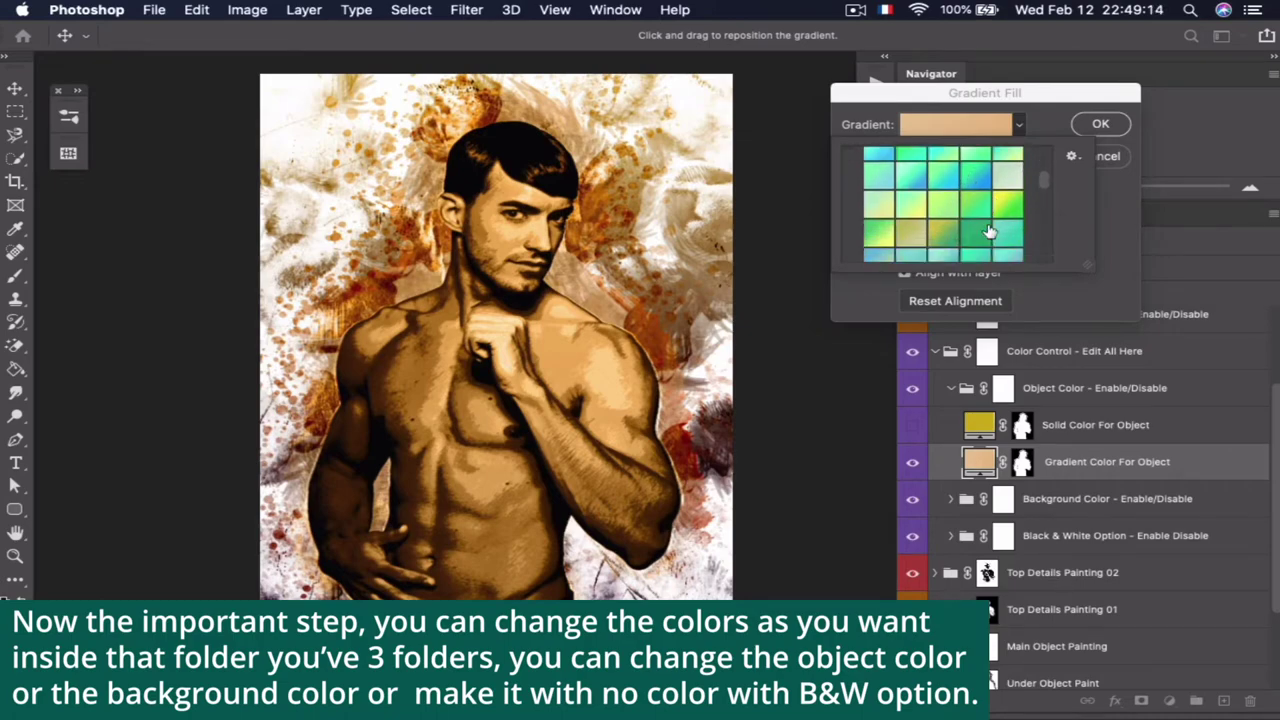
pyautogui.click(1009, 202)
pyautogui.click(945, 220)
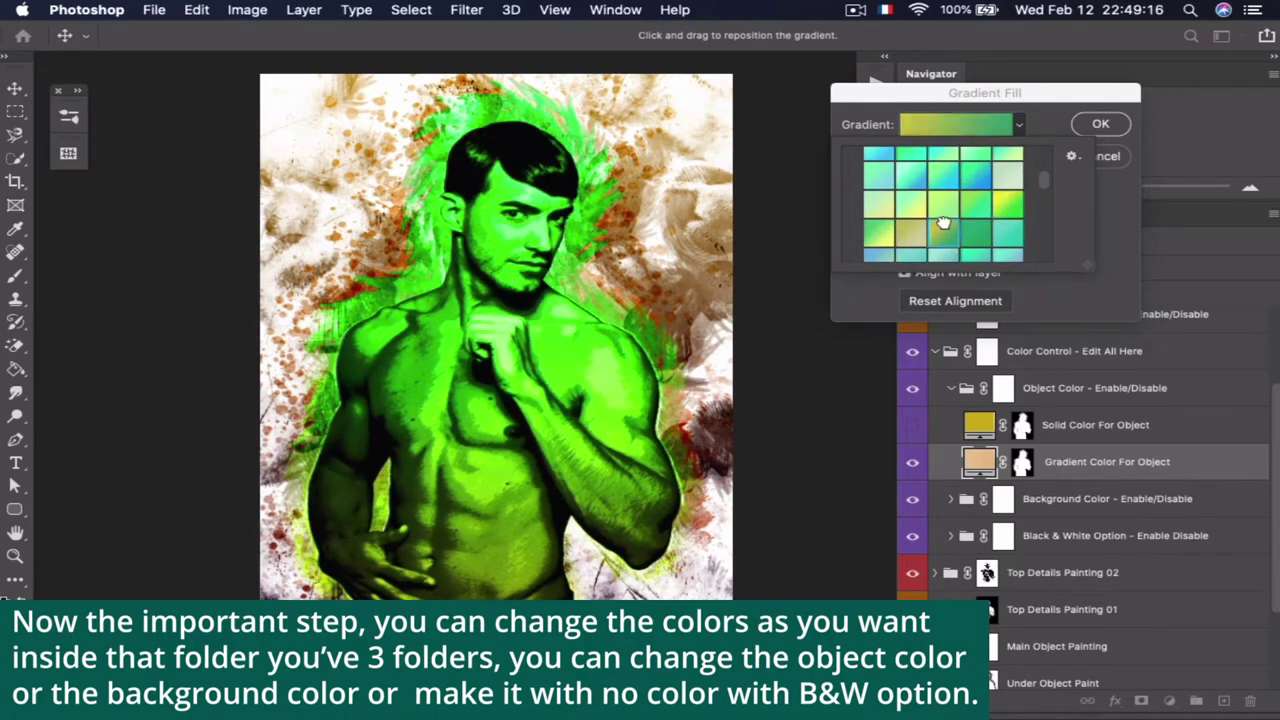
# Try pink, peach, magenta and green-to-pink presets, then cancel to keep the original gradient
pyautogui.scroll(5, 890, 200)
pyautogui.click(855, 160)
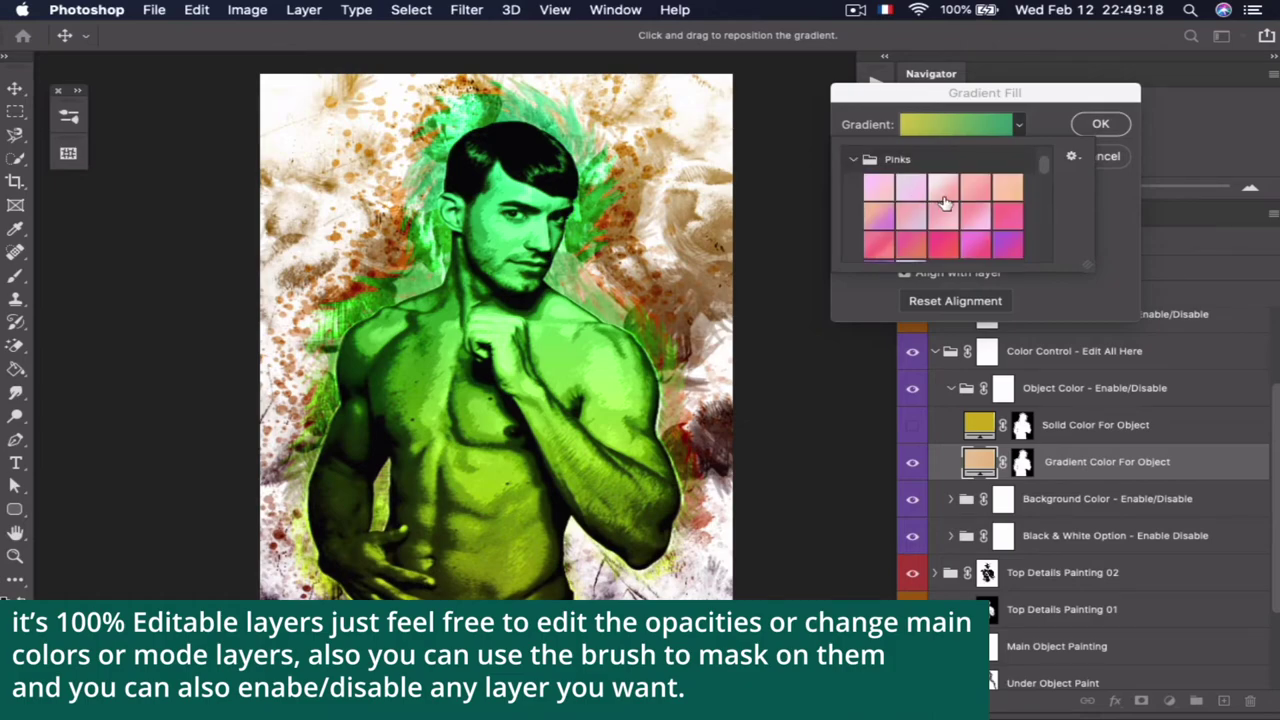
pyautogui.click(943, 187)
pyautogui.click(1003, 188)
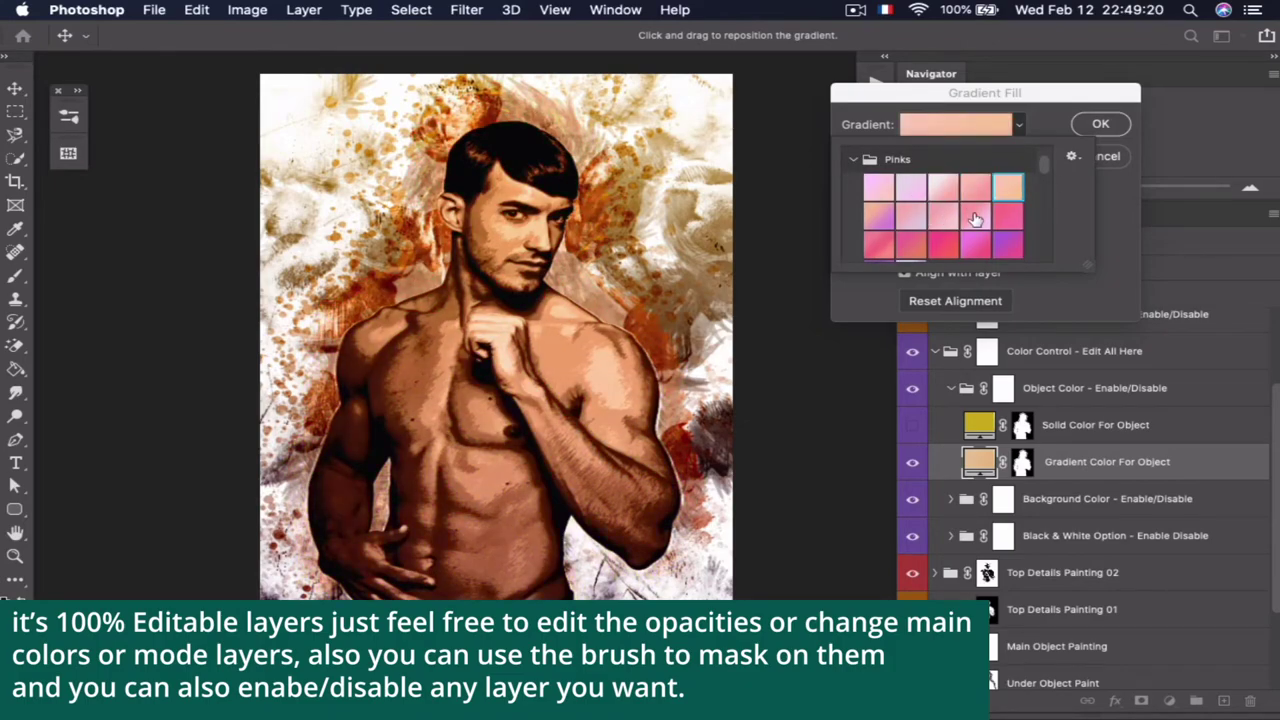
pyautogui.click(972, 218)
pyautogui.scroll(-1, 930, 235)
pyautogui.click(911, 217)
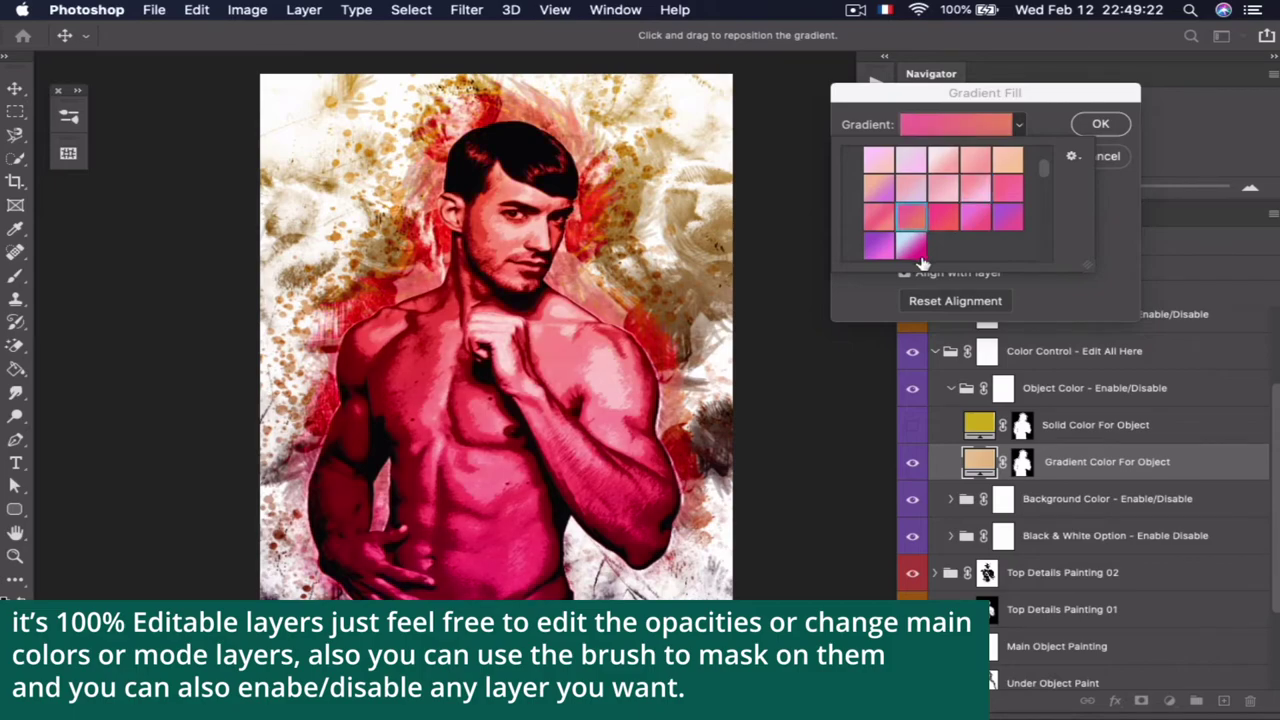
pyautogui.scroll(-2, 970, 225)
pyautogui.scroll(-2, 960, 220)
pyautogui.scroll(-2, 950, 212)
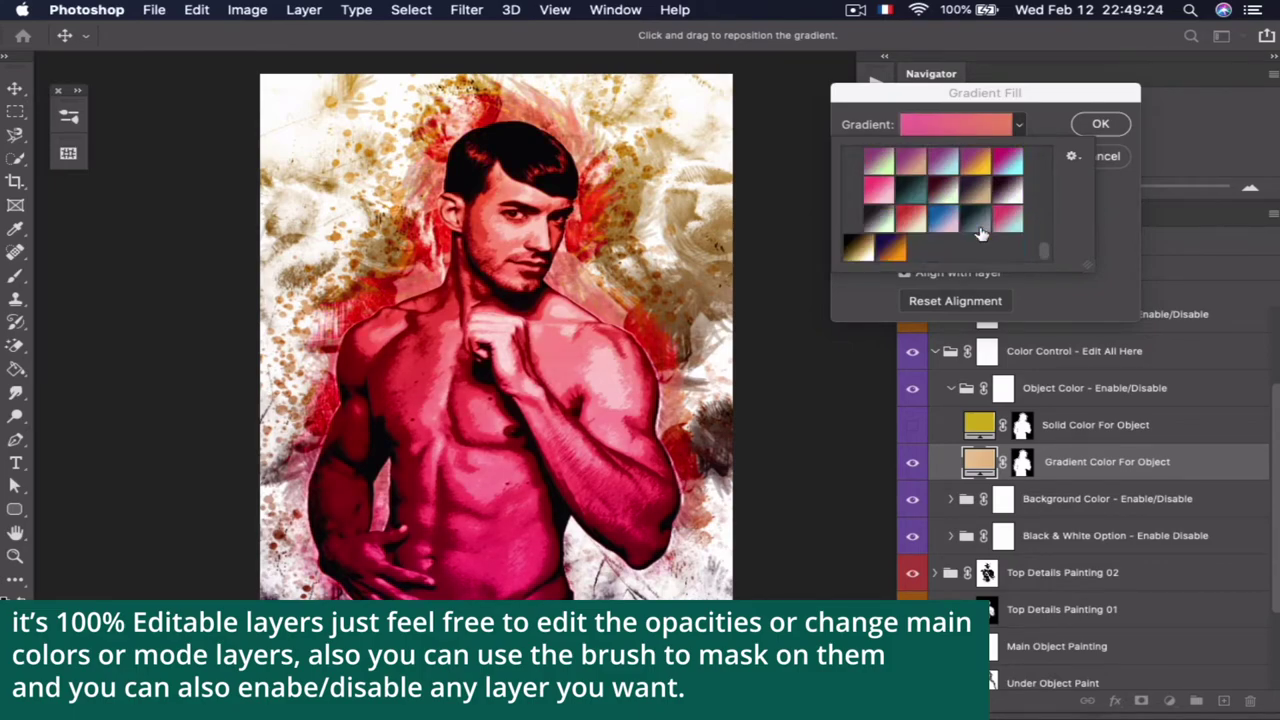
pyautogui.scroll(1, 943, 207)
pyautogui.click(944, 170)
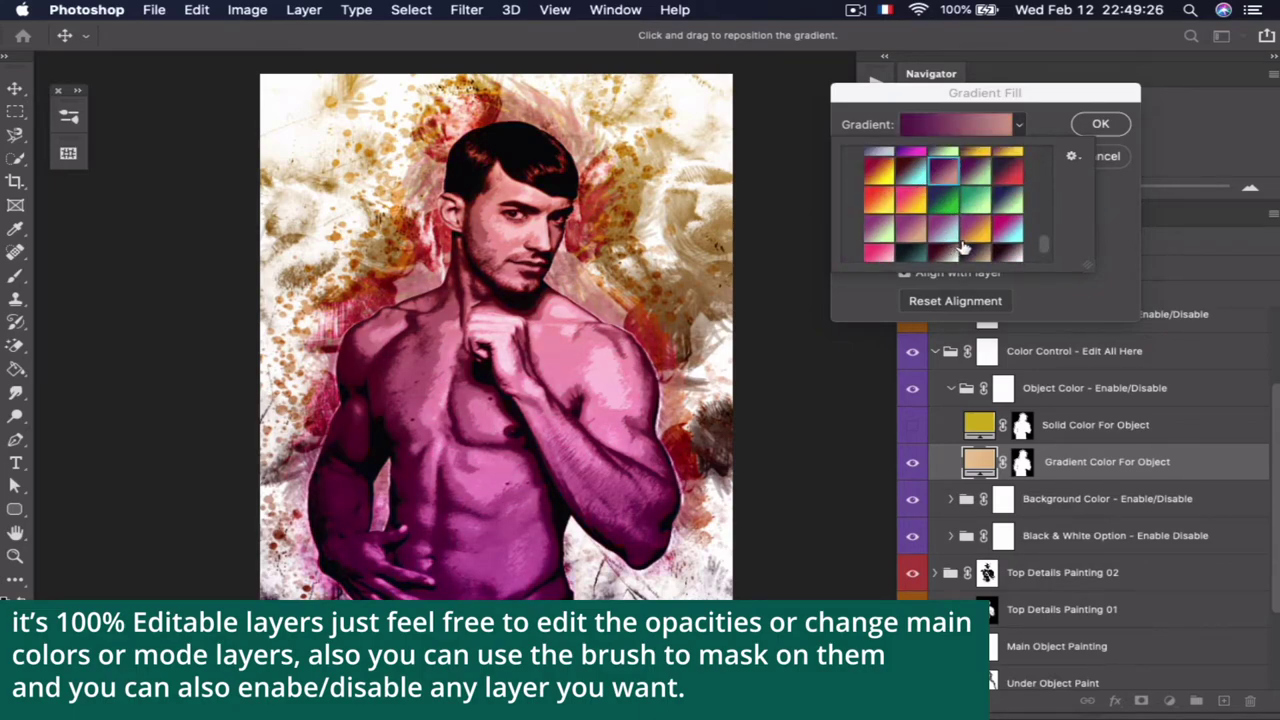
pyautogui.click(933, 249)
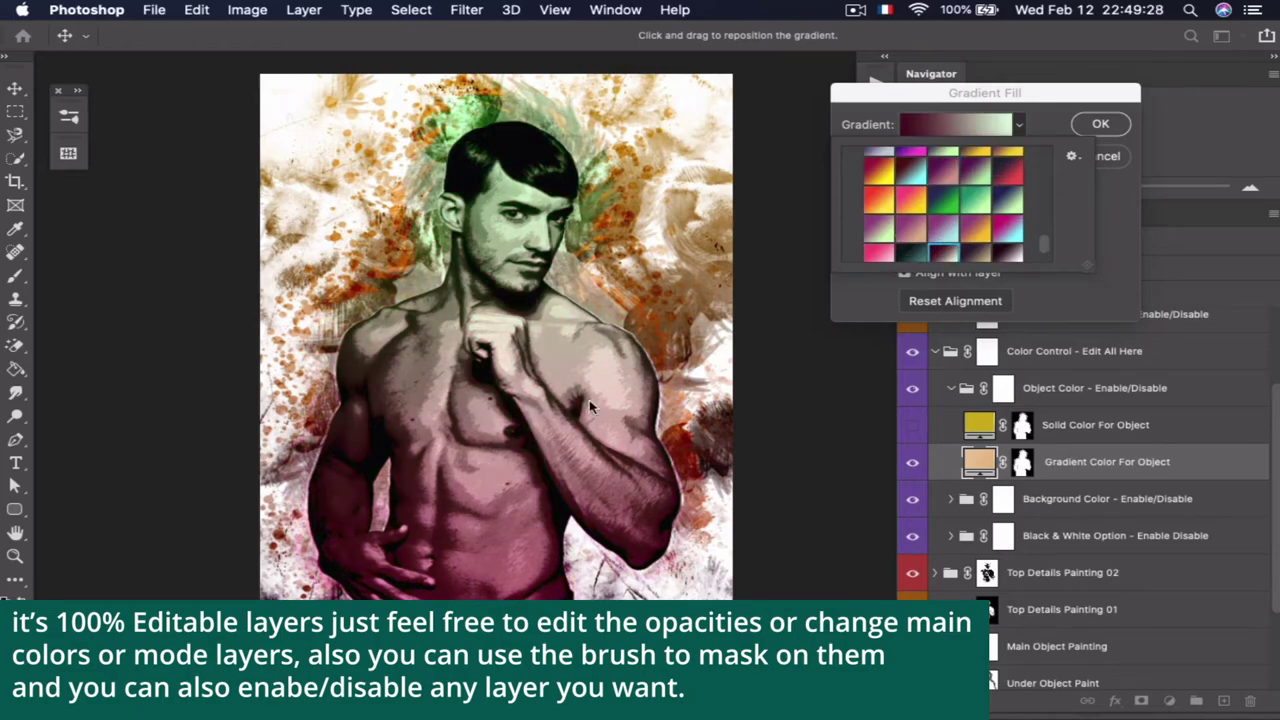
pyautogui.click(1112, 160)
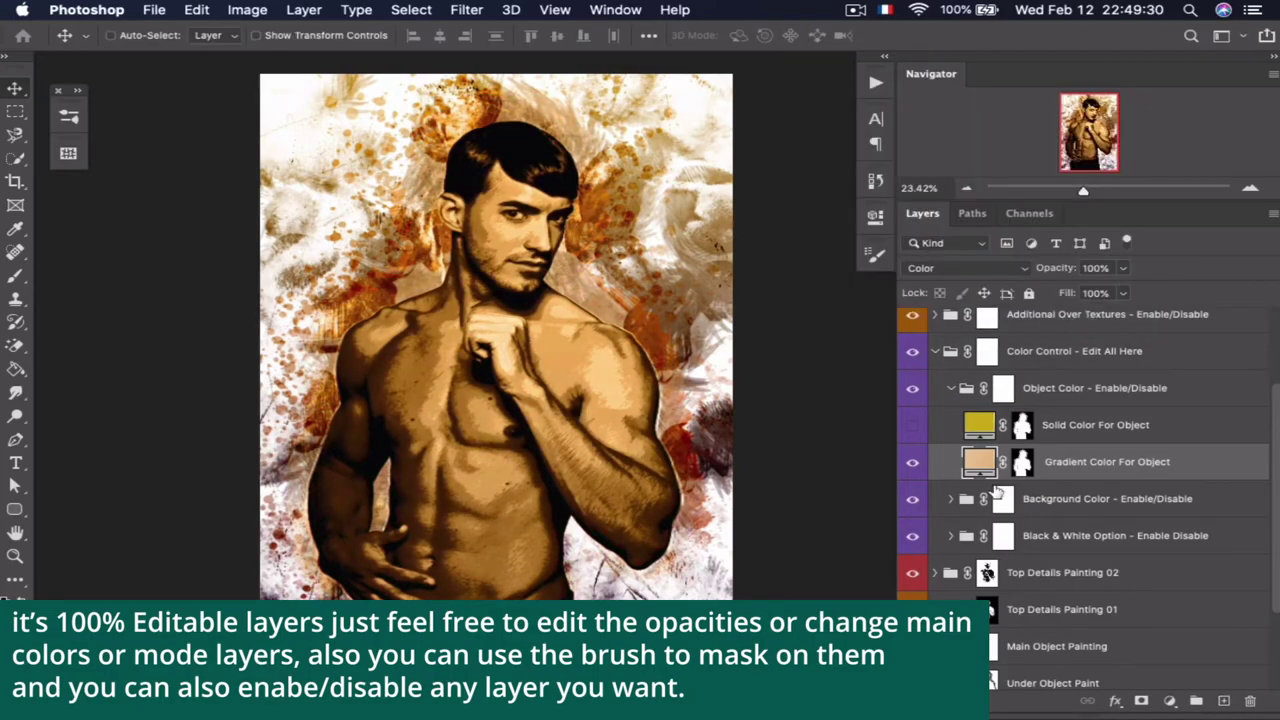
# Adjust the gradient layer's opacity with Color blending, then fold and hide the Object Color group
pyautogui.moveTo(1062, 268); pyautogui.dragTo(1020, 270)
pyautogui.click(982, 263)
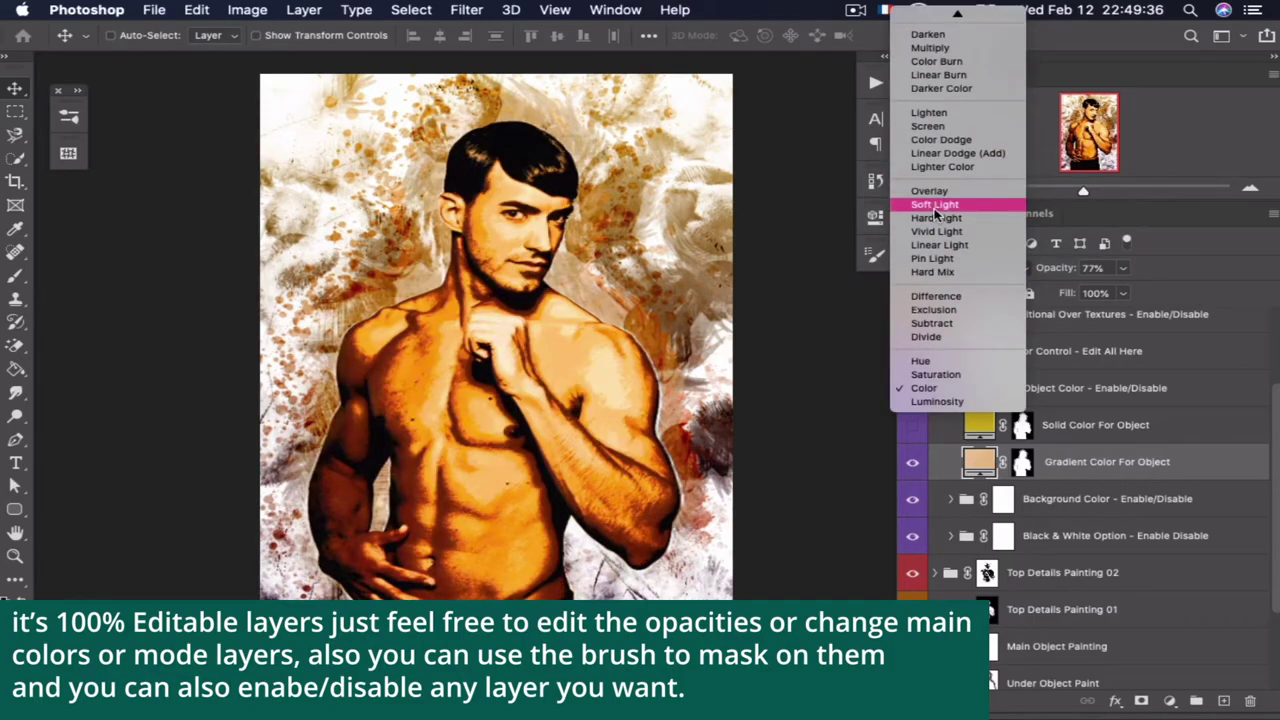
pyautogui.click(1210, 482)
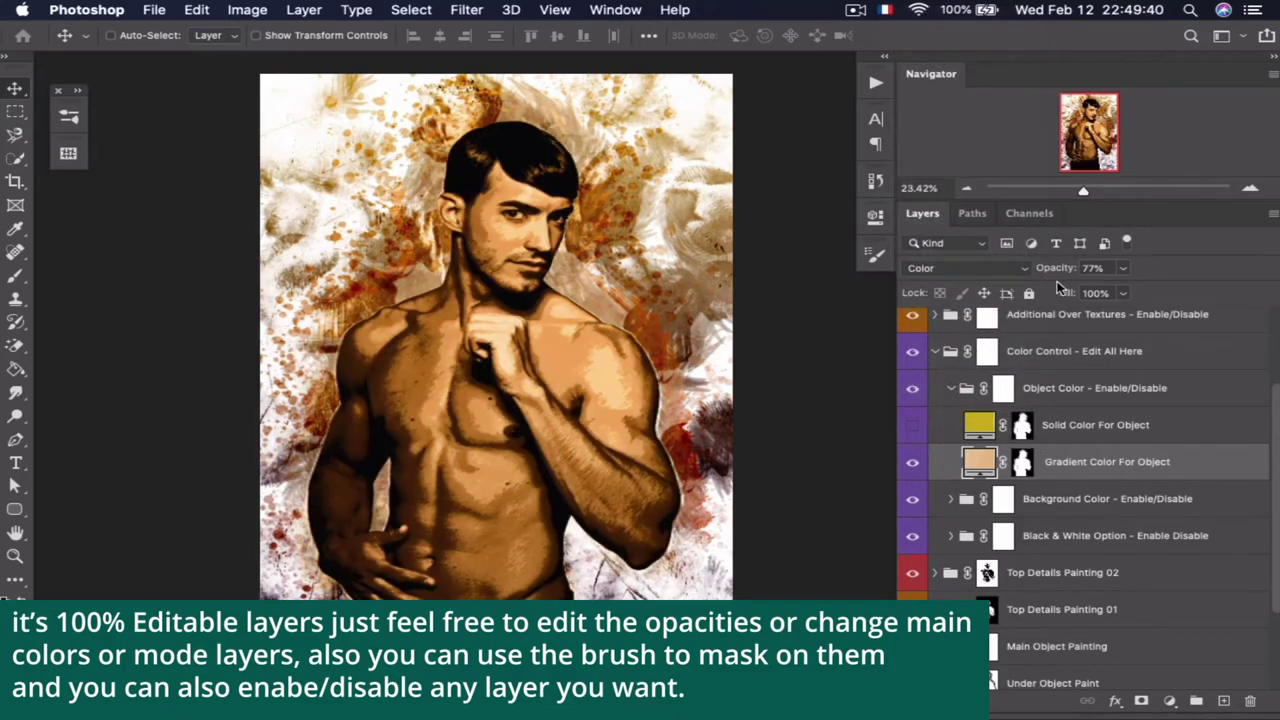
pyautogui.click(1108, 269)
pyautogui.write('80')
pyautogui.click(957, 390)
pyautogui.click(912, 389)
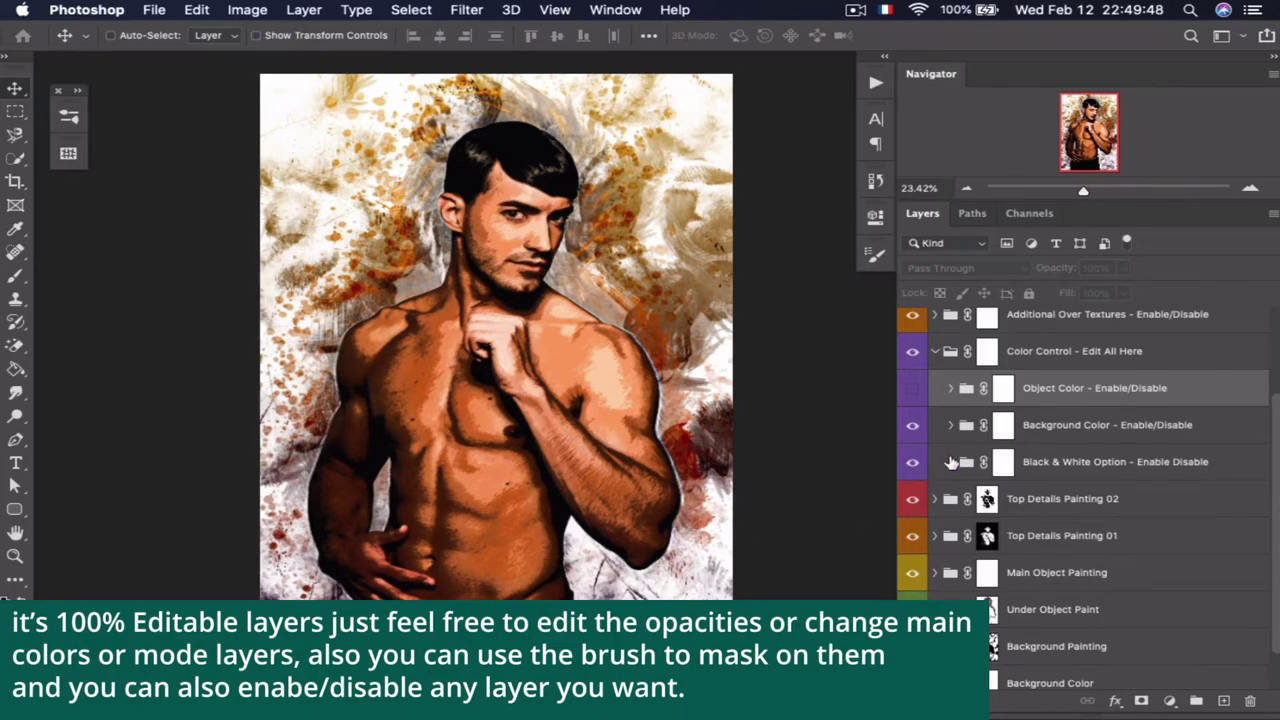
# Expand Background Color and swap the gradient background for the solid brown fill
pyautogui.click(1091, 427)
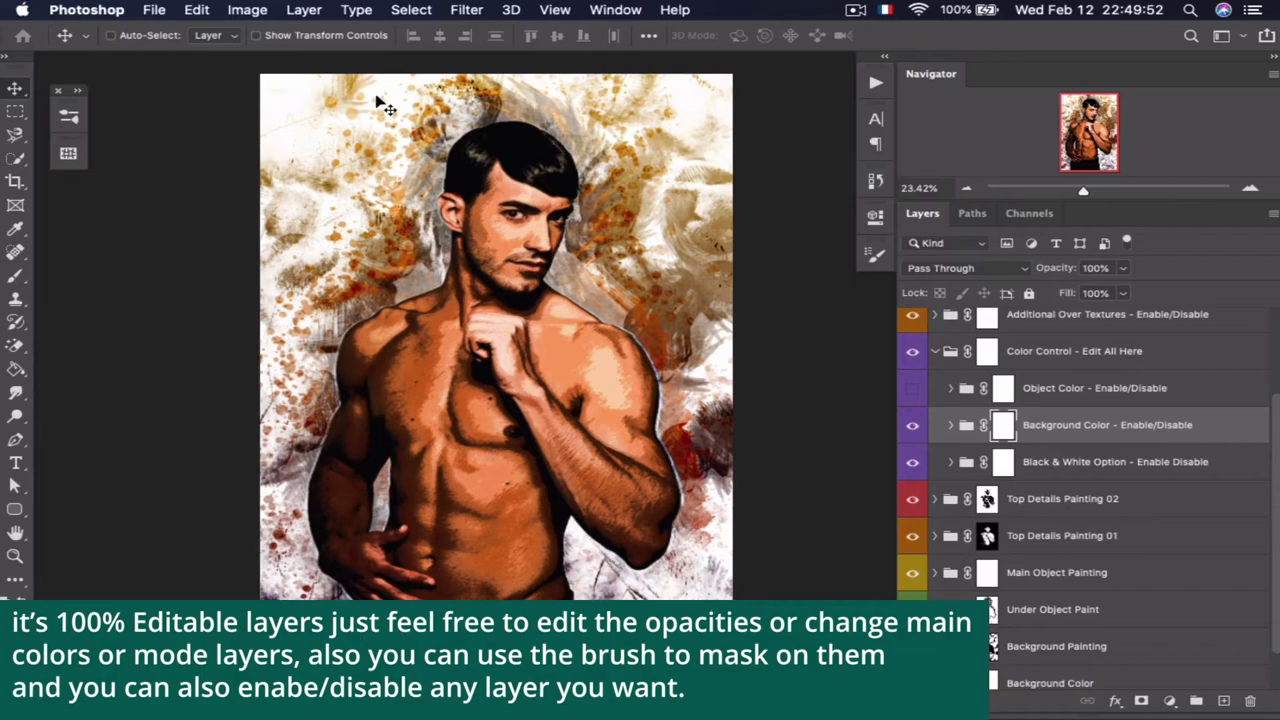
pyautogui.click(951, 425)
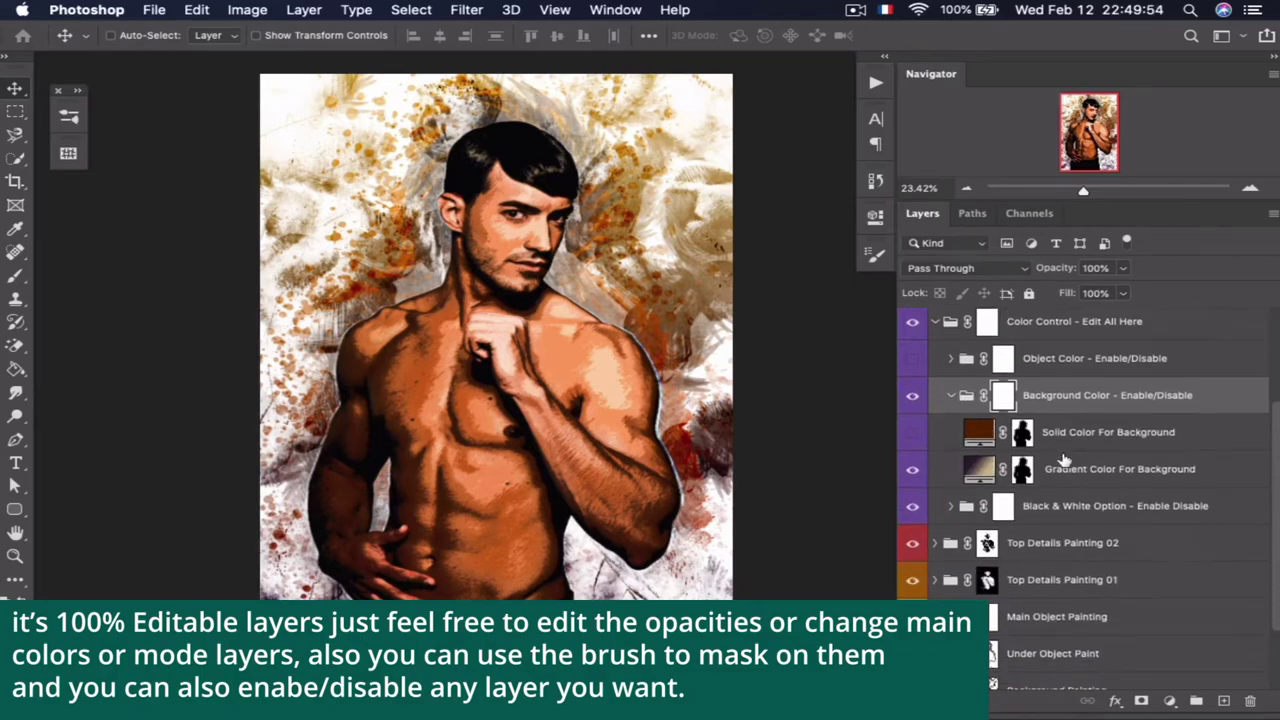
pyautogui.click(914, 398)
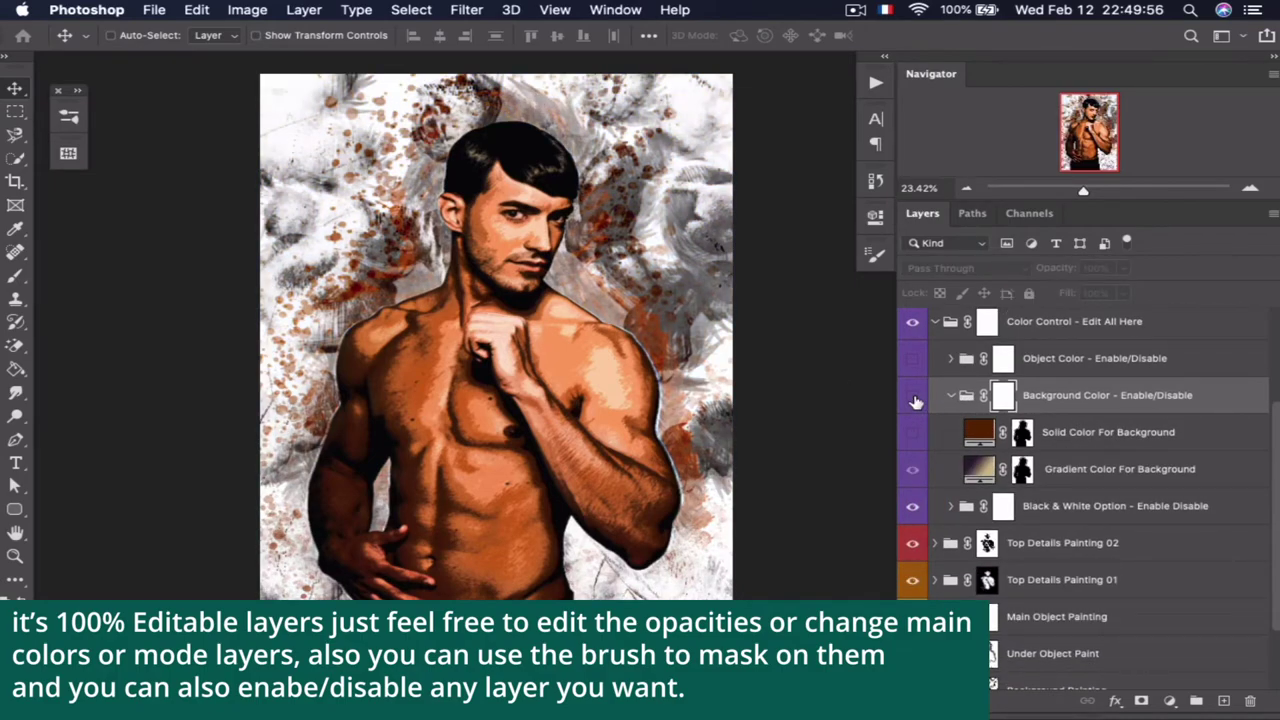
pyautogui.click(913, 398)
pyautogui.click(1066, 472)
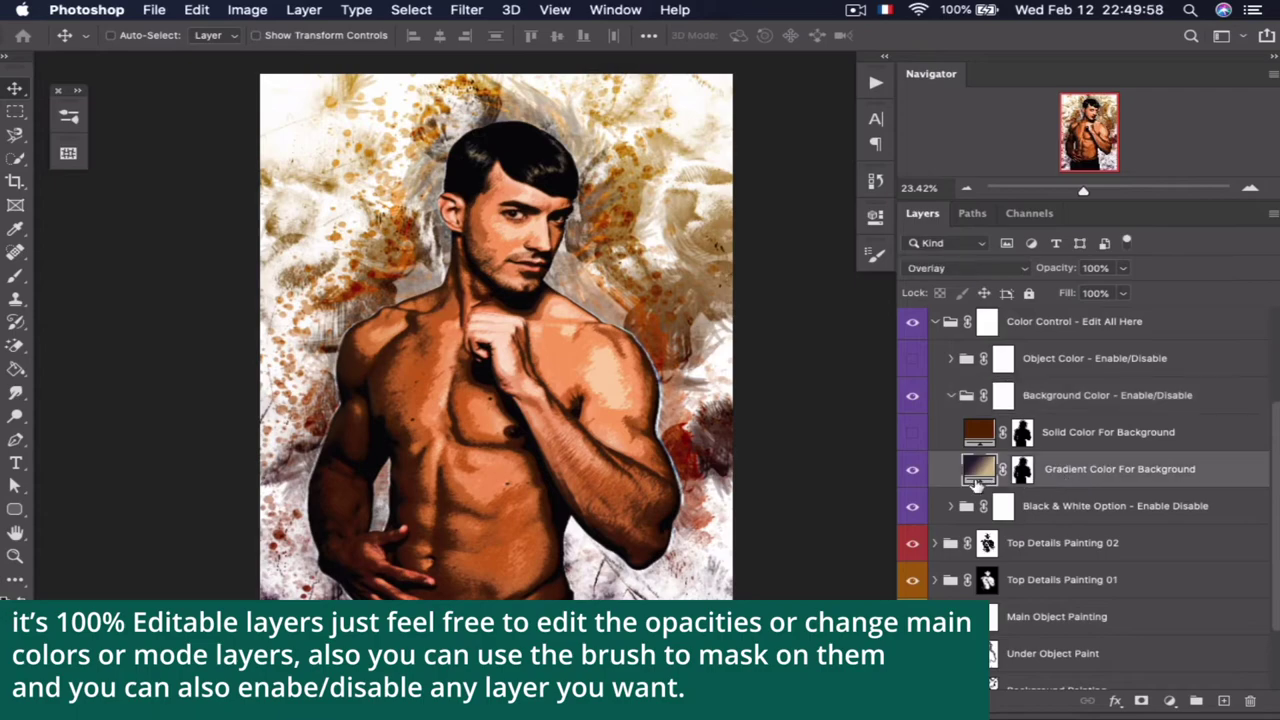
pyautogui.click(919, 474)
pyautogui.click(913, 432)
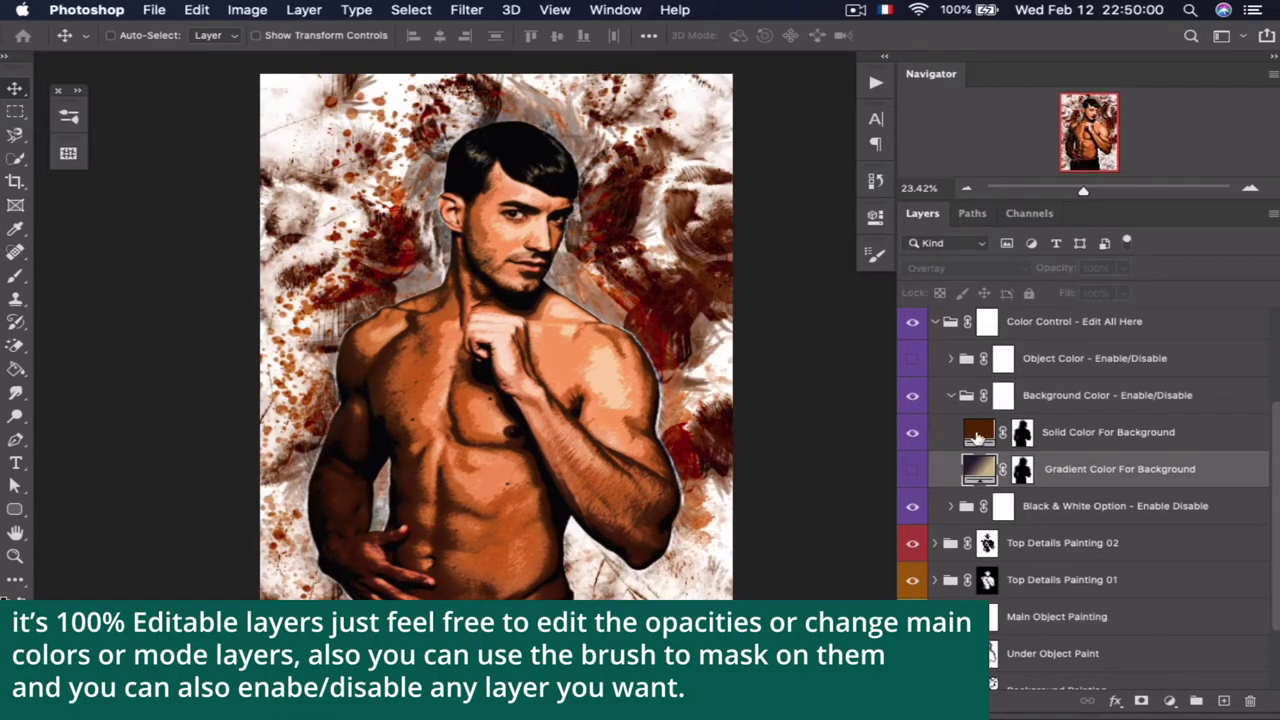
# Preview solid background hues, cancel, reset its opacity to 100%, then restore the gradient background
pyautogui.doubleClick(978, 434)
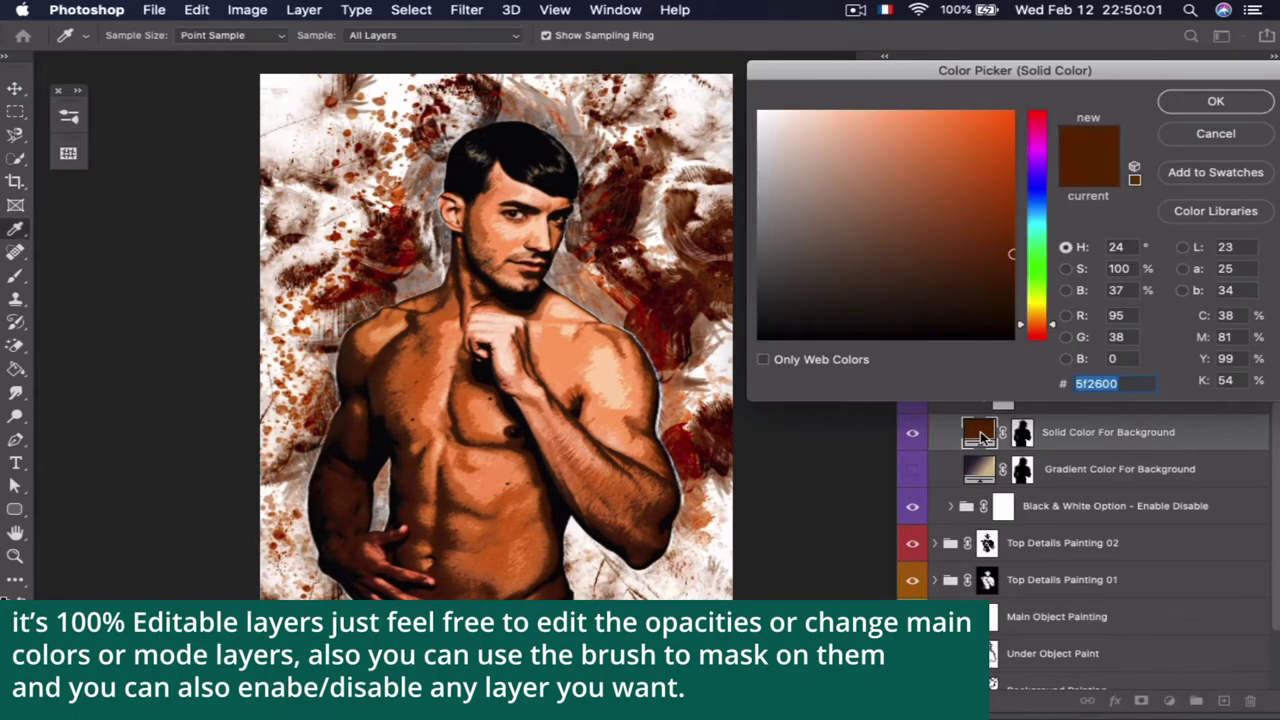
pyautogui.click(1038, 163)
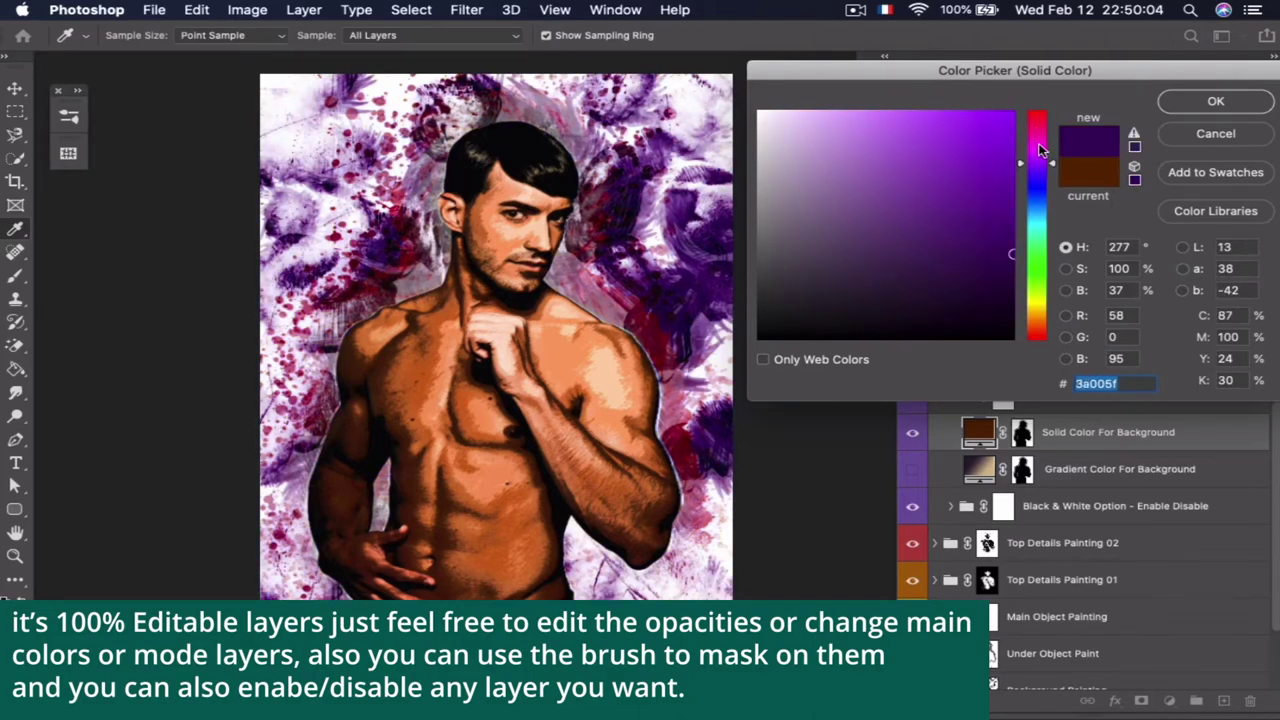
pyautogui.moveTo(1040, 150); pyautogui.dragTo(1043, 327)
pyautogui.click(1220, 137)
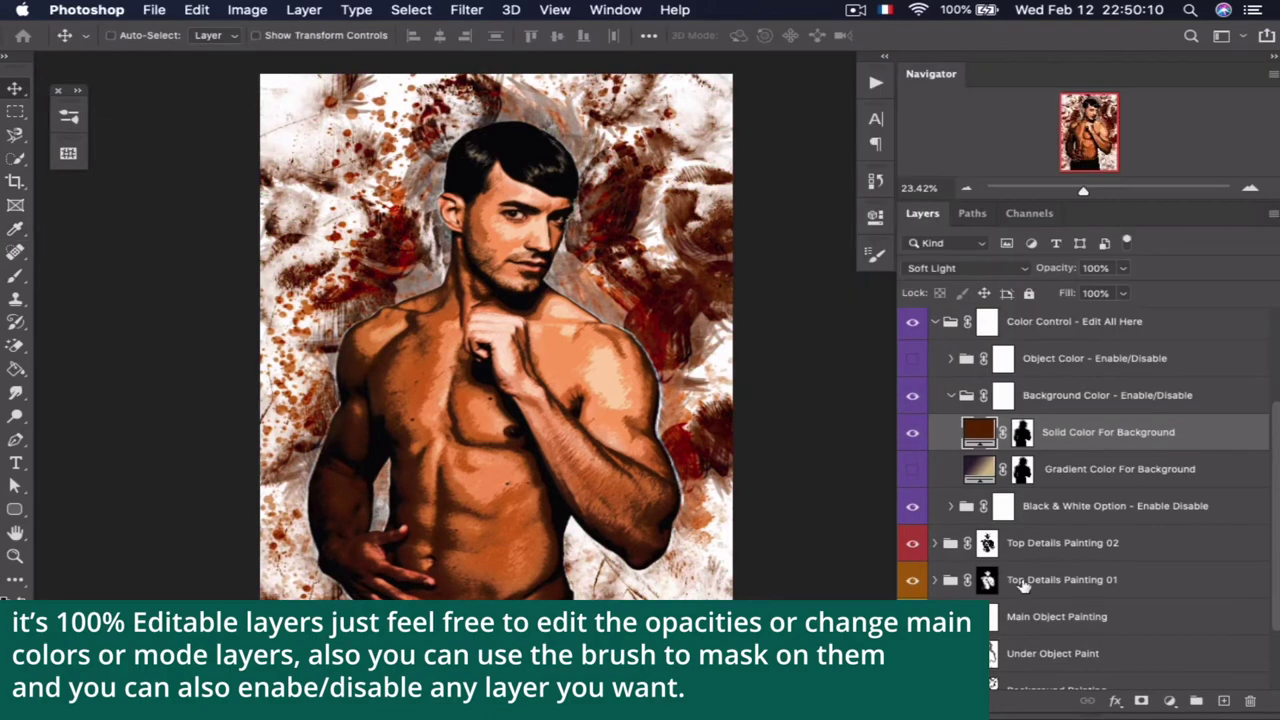
pyautogui.moveTo(1052, 272); pyautogui.dragTo(1048, 277)
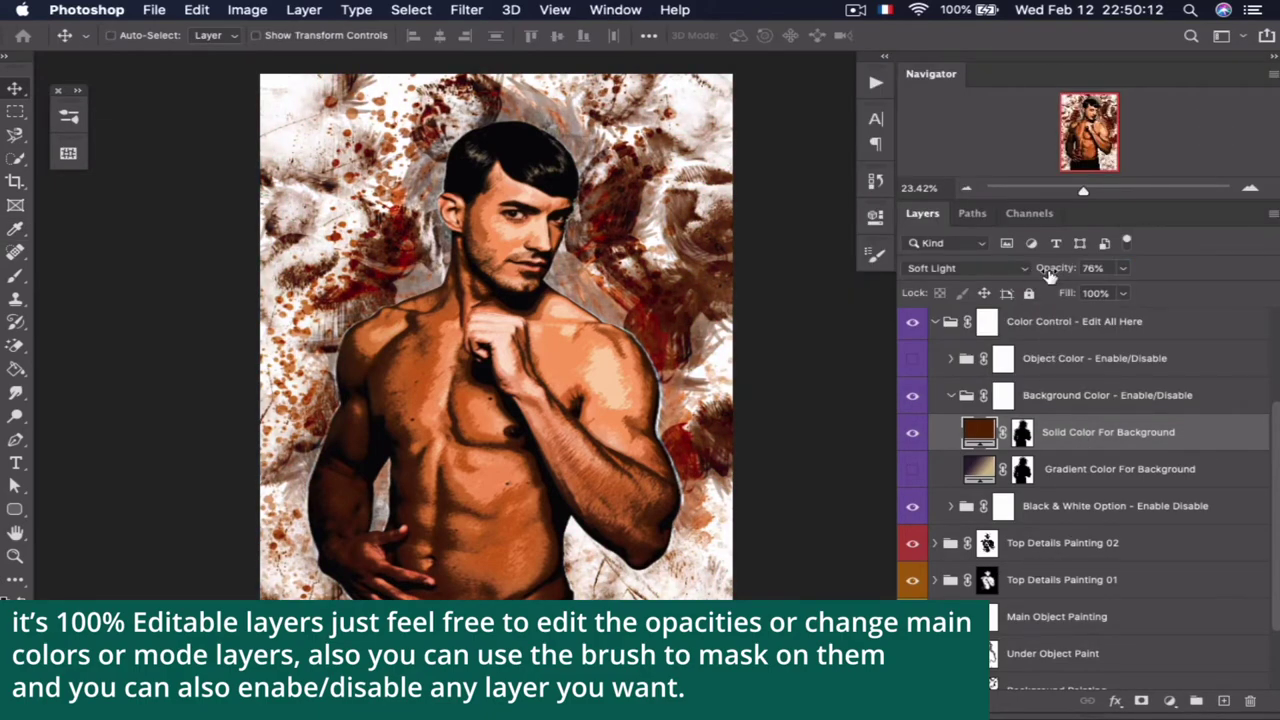
pyautogui.click(1096, 267)
pyautogui.write('100')
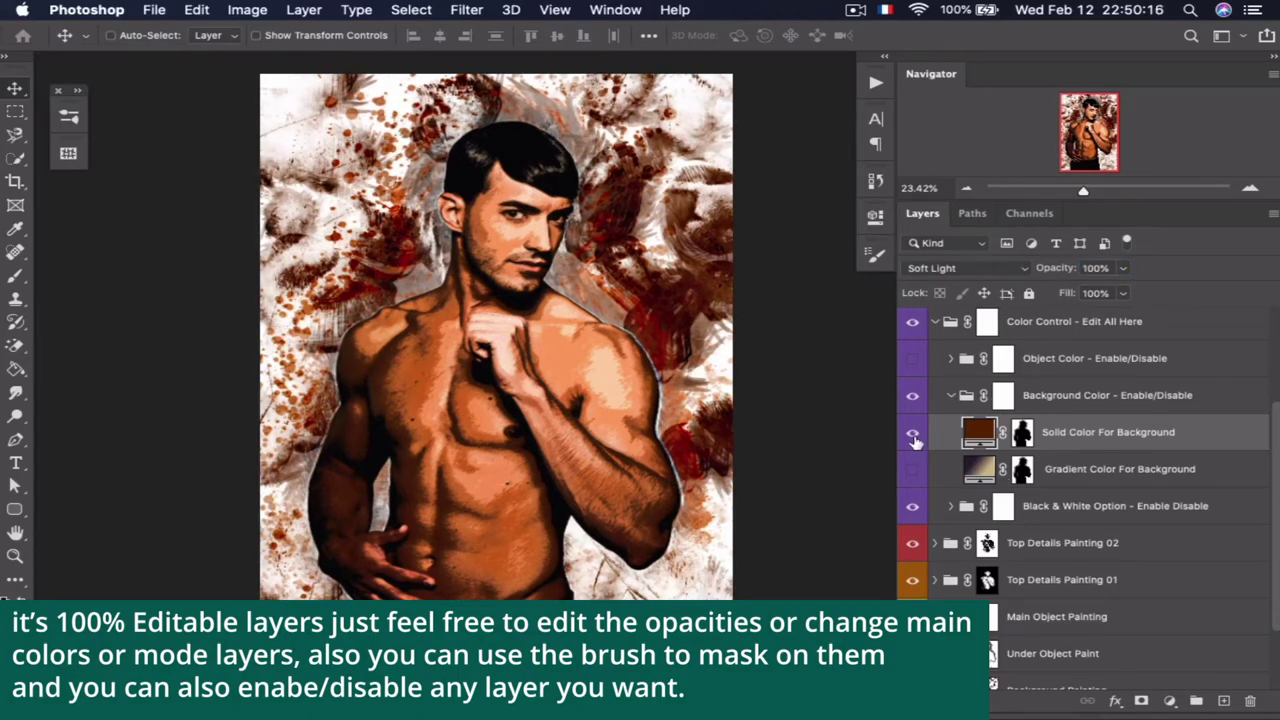
pyautogui.click(912, 433)
pyautogui.click(912, 469)
pyautogui.doubleClick(980, 470)
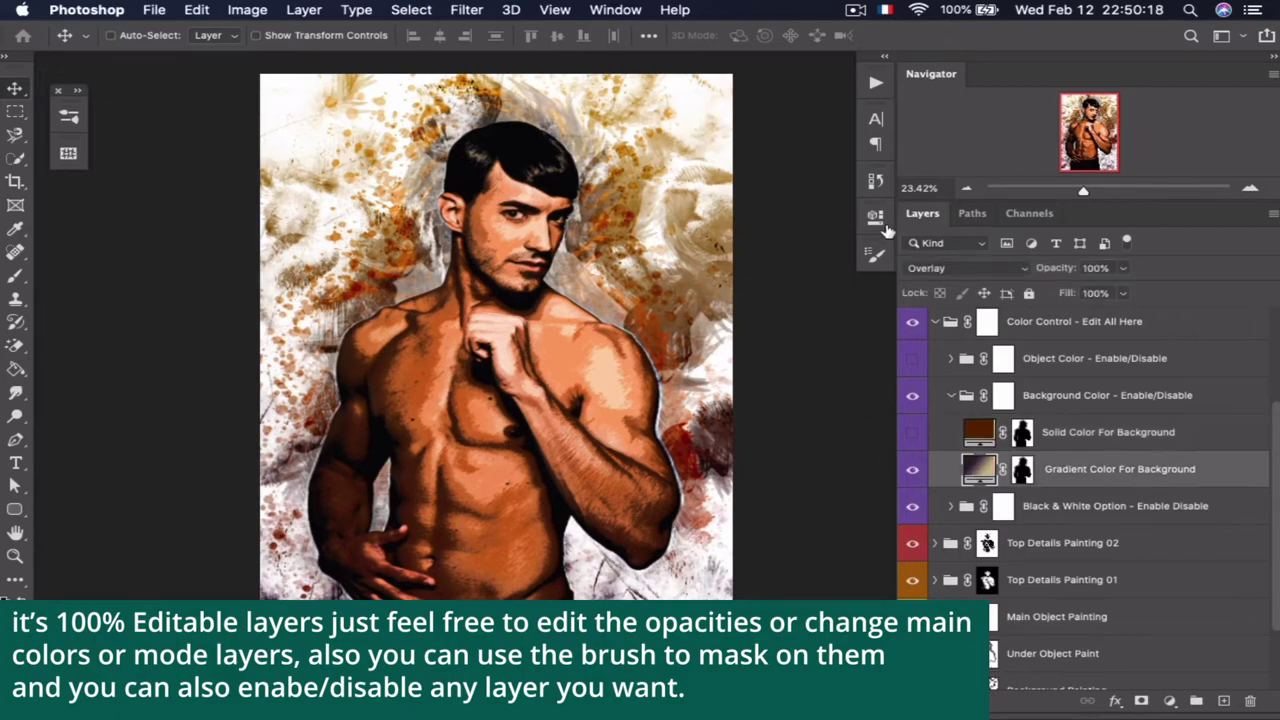
pyautogui.click(1019, 124)
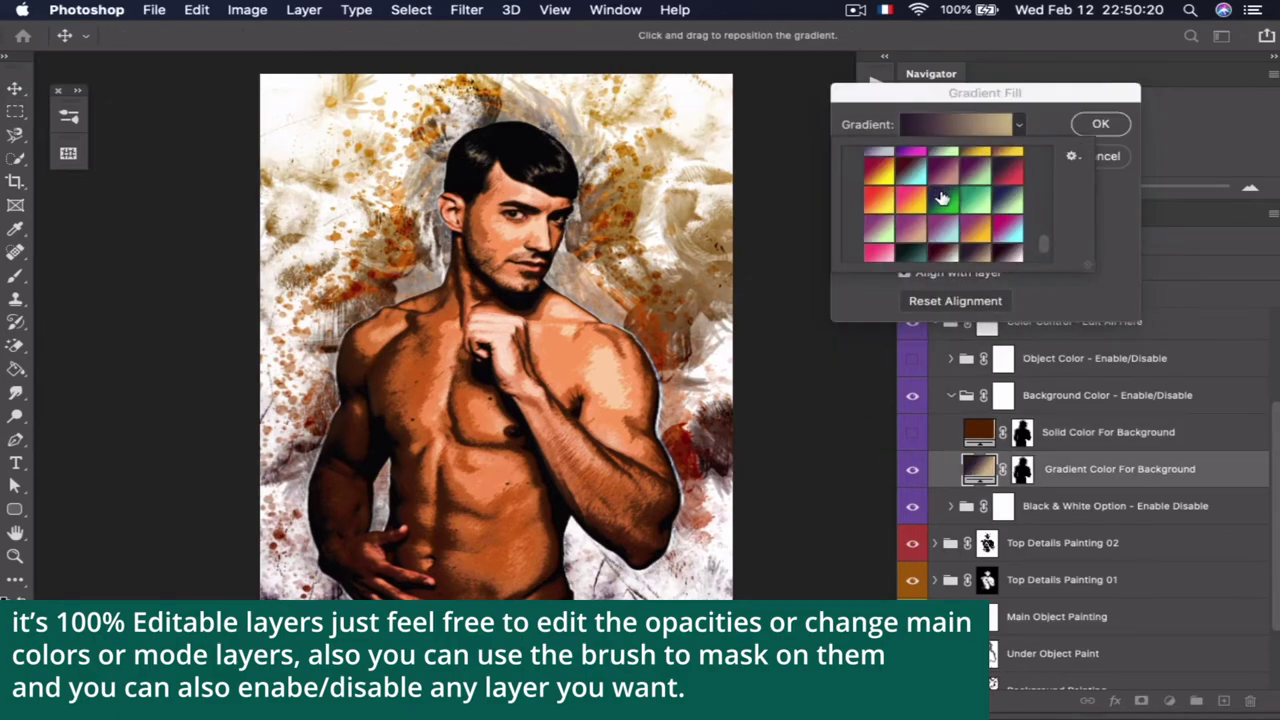
pyautogui.click(980, 232)
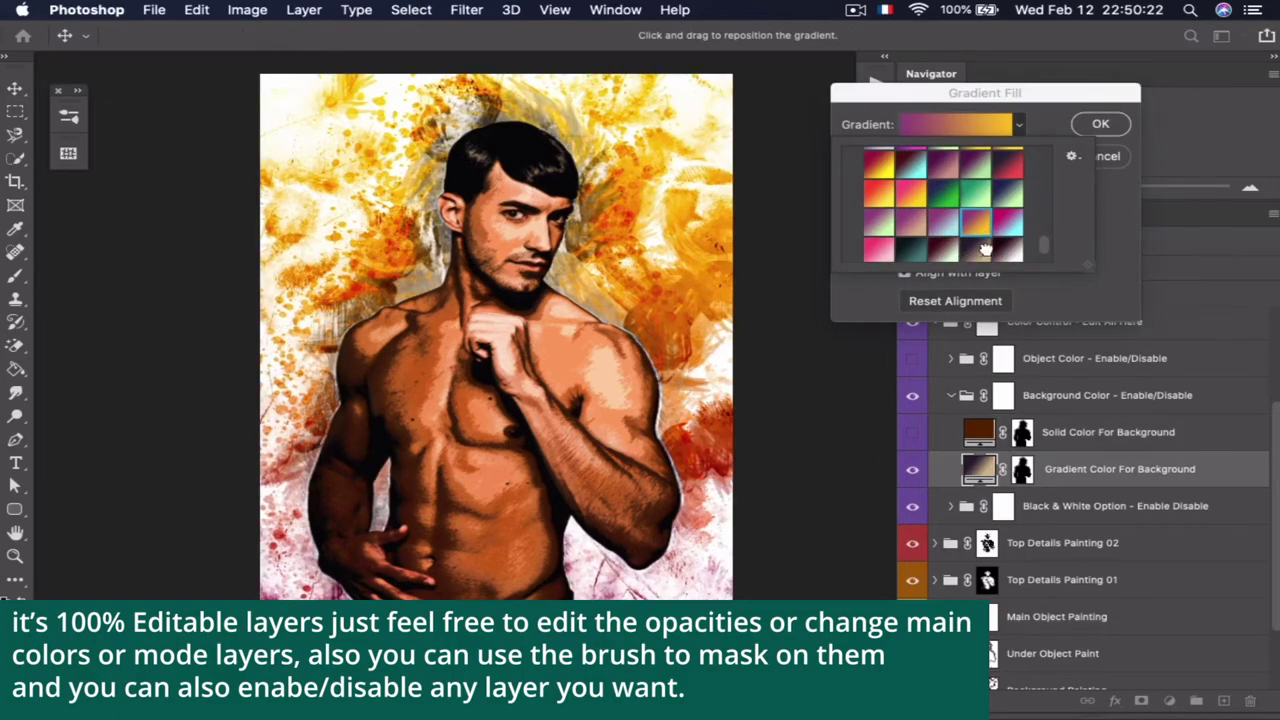
pyautogui.click(985, 250)
pyautogui.click(1008, 226)
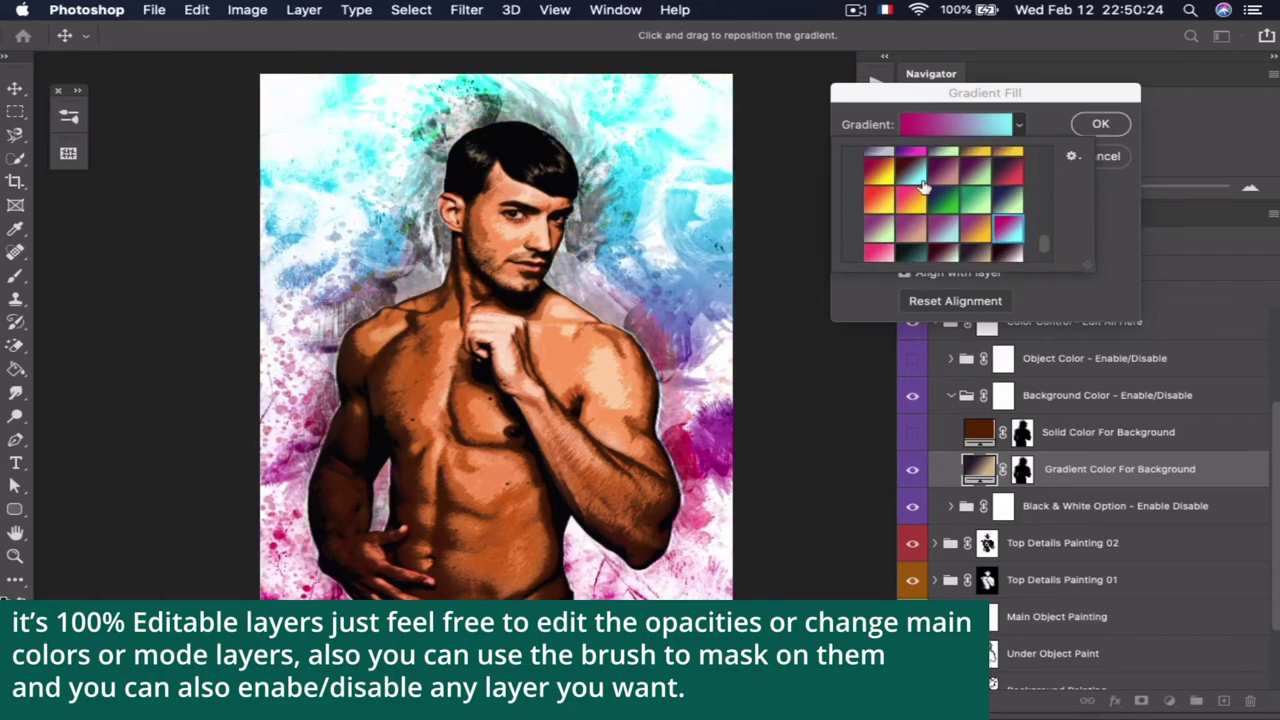
pyautogui.scroll(3, 922, 187)
pyautogui.scroll(2, 922, 187)
pyautogui.click(912, 168)
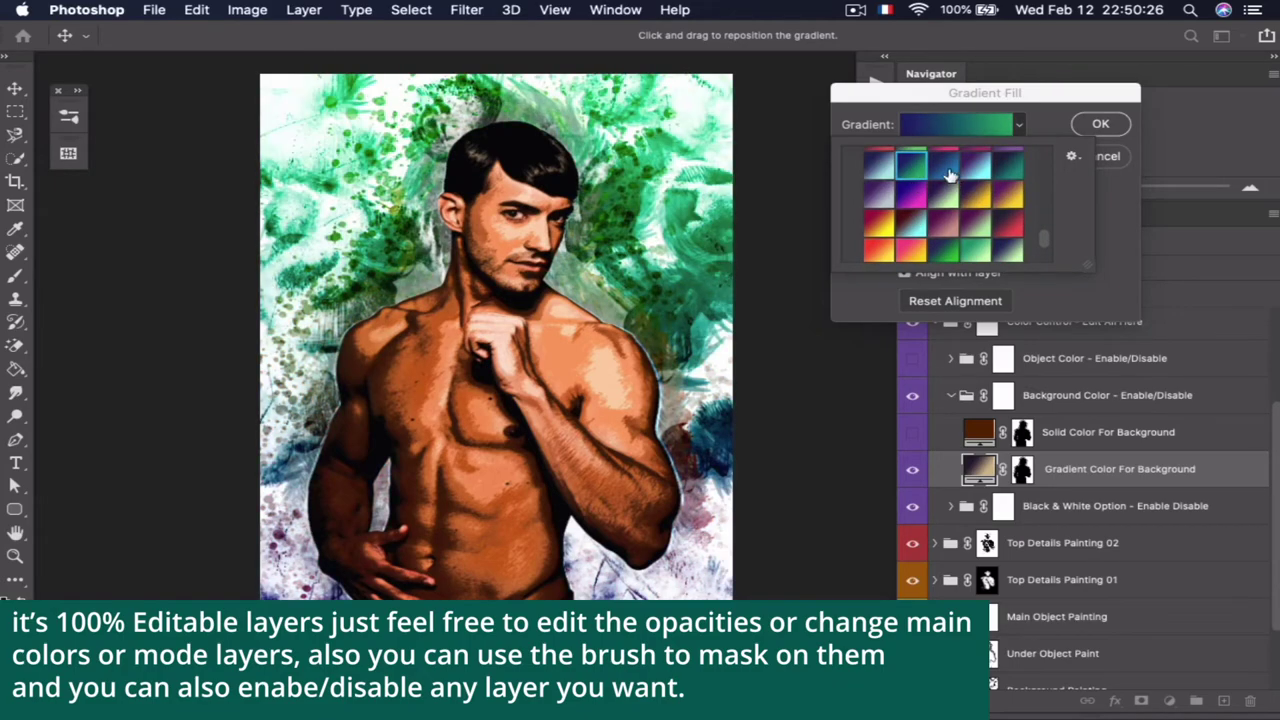
pyautogui.click(947, 168)
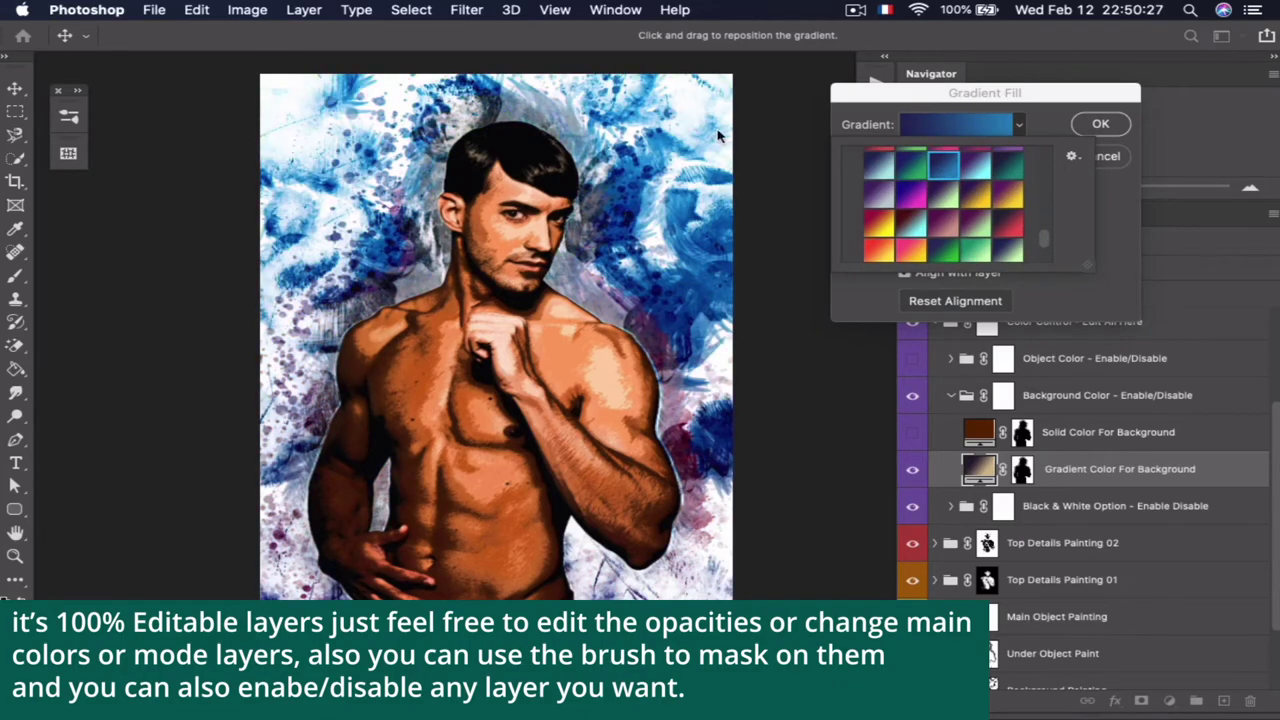
pyautogui.click(1106, 158)
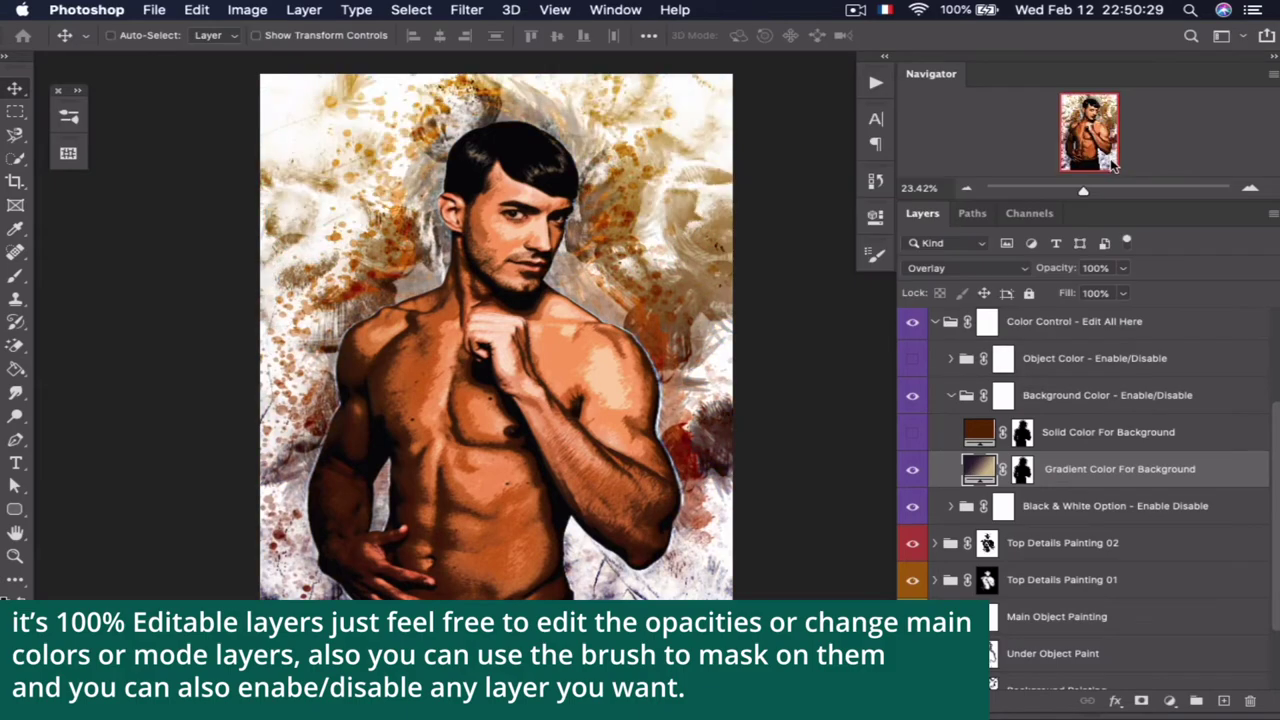
pyautogui.click(945, 402)
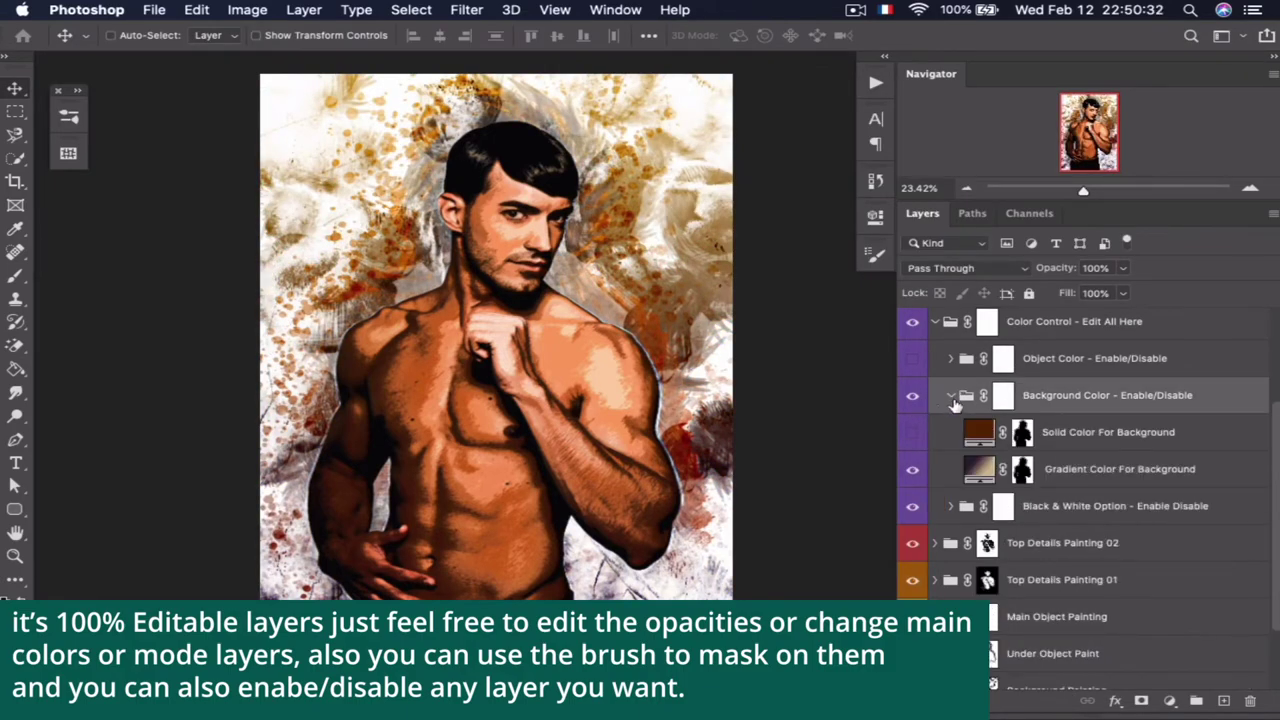
# Fold Background Color and preview the Black & White Option on the portrait
pyautogui.click(951, 395)
pyautogui.click(912, 395)
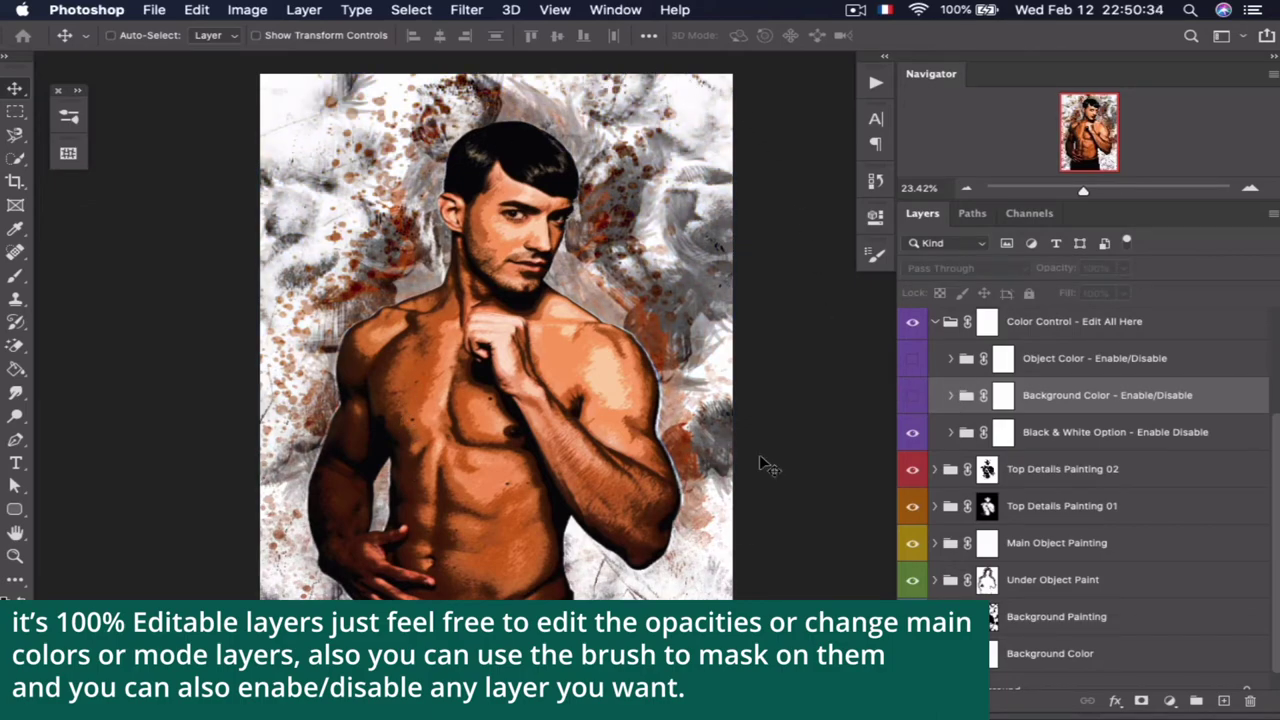
pyautogui.click(912, 395)
pyautogui.click(1020, 432)
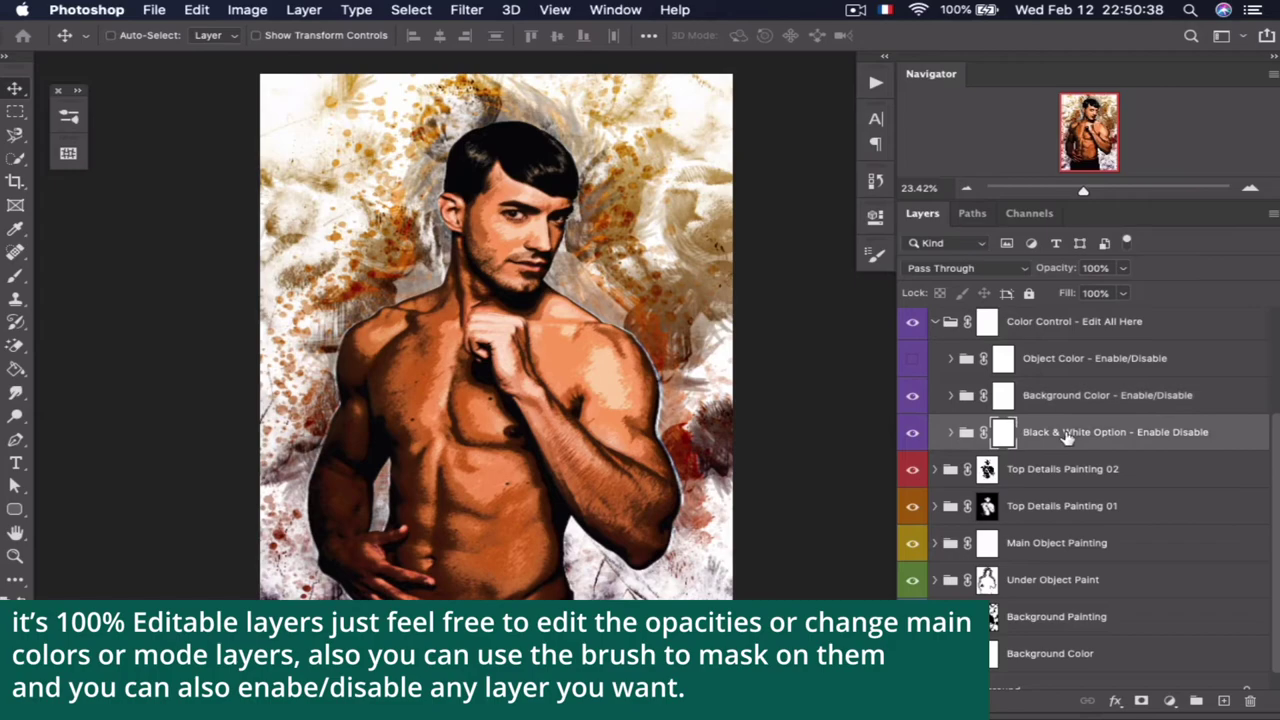
pyautogui.click(950, 432)
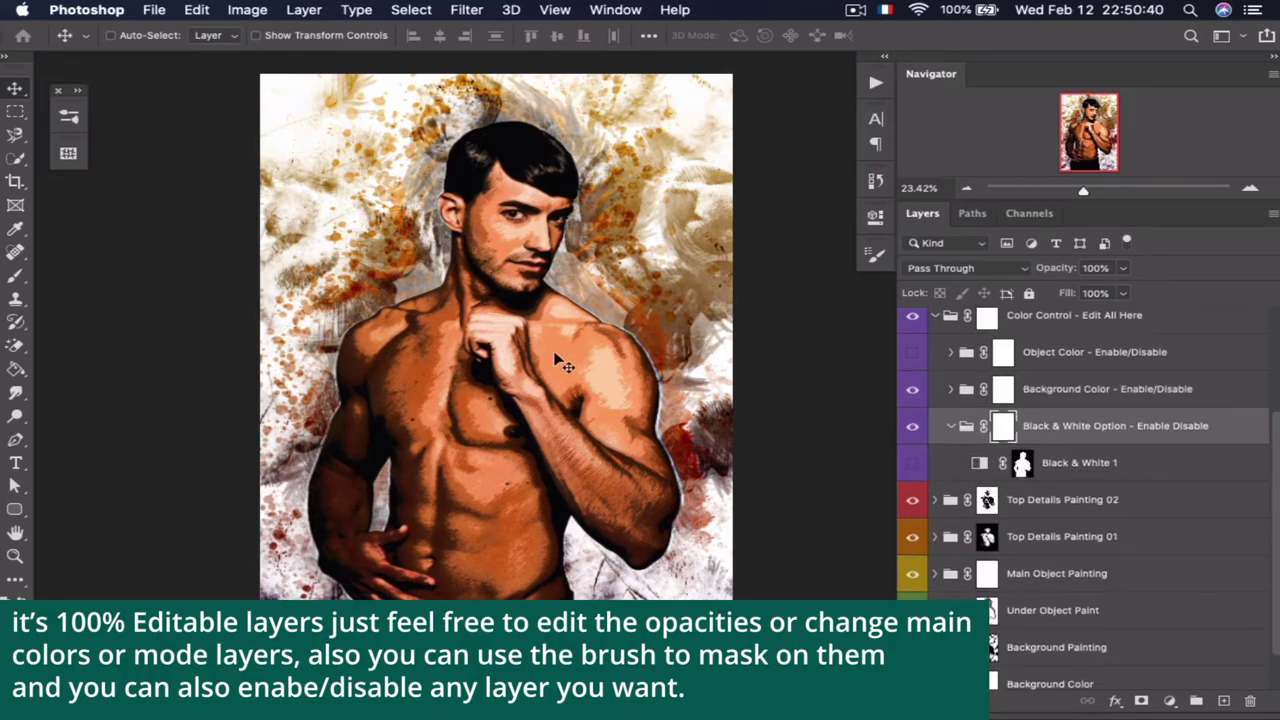
pyautogui.click(911, 466)
pyautogui.click(1100, 462)
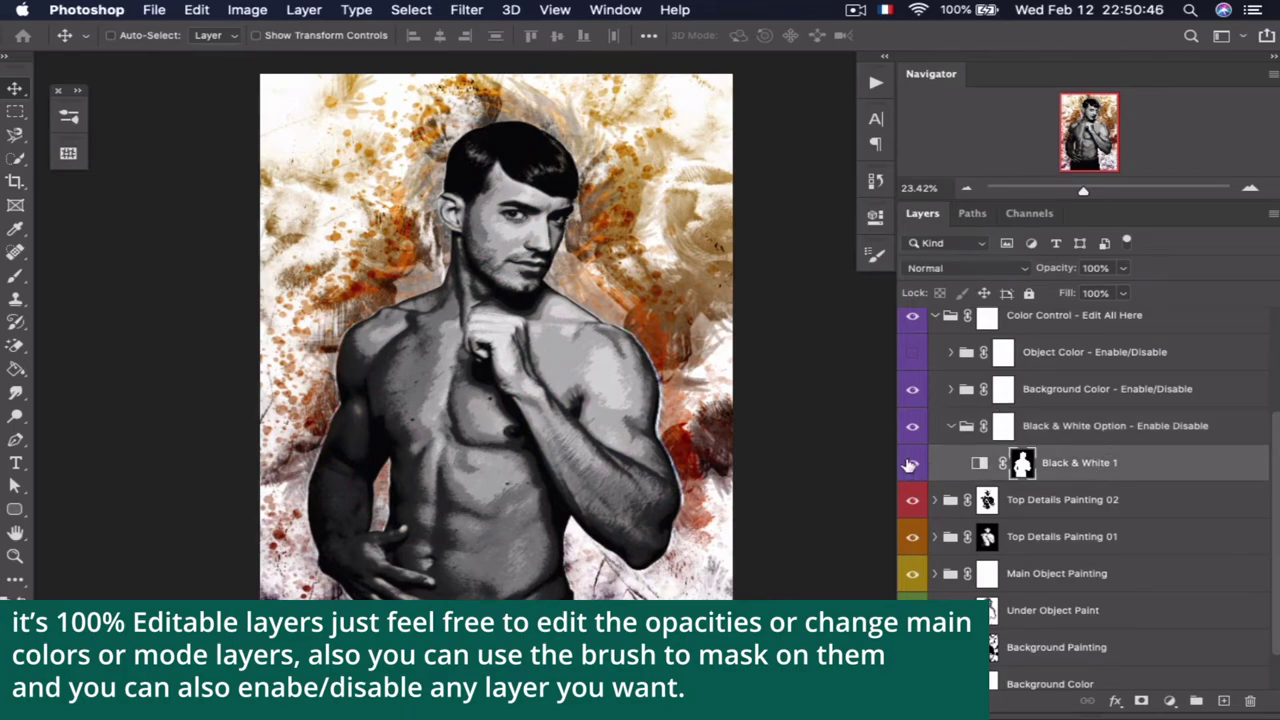
pyautogui.click(910, 464)
# Try Black & White 1 at 74% opacity, reset it to 100%, then fold and hide the option
pyautogui.moveTo(1045, 270)
pyautogui.mouseDown()
pyautogui.moveTo(1022, 272)
pyautogui.moveTo(1004, 252)
pyautogui.mouseUp()
pyautogui.click(1005, 245)
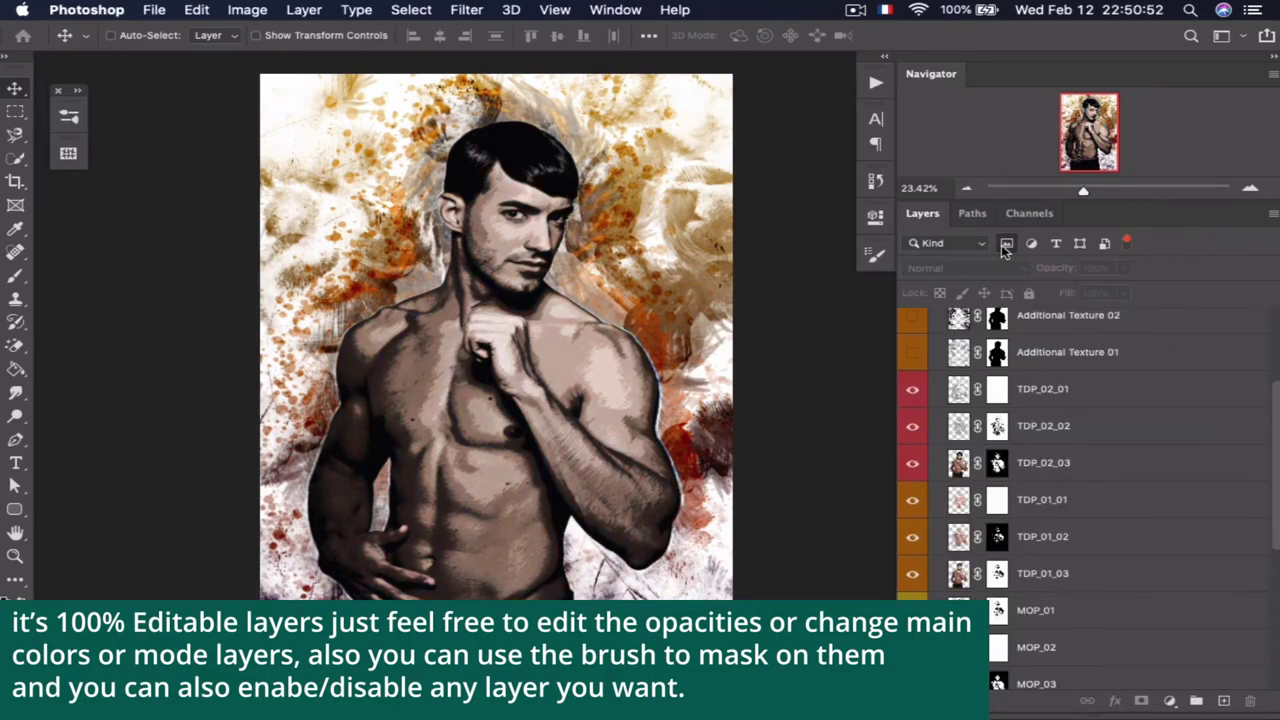
pyautogui.click(1008, 245)
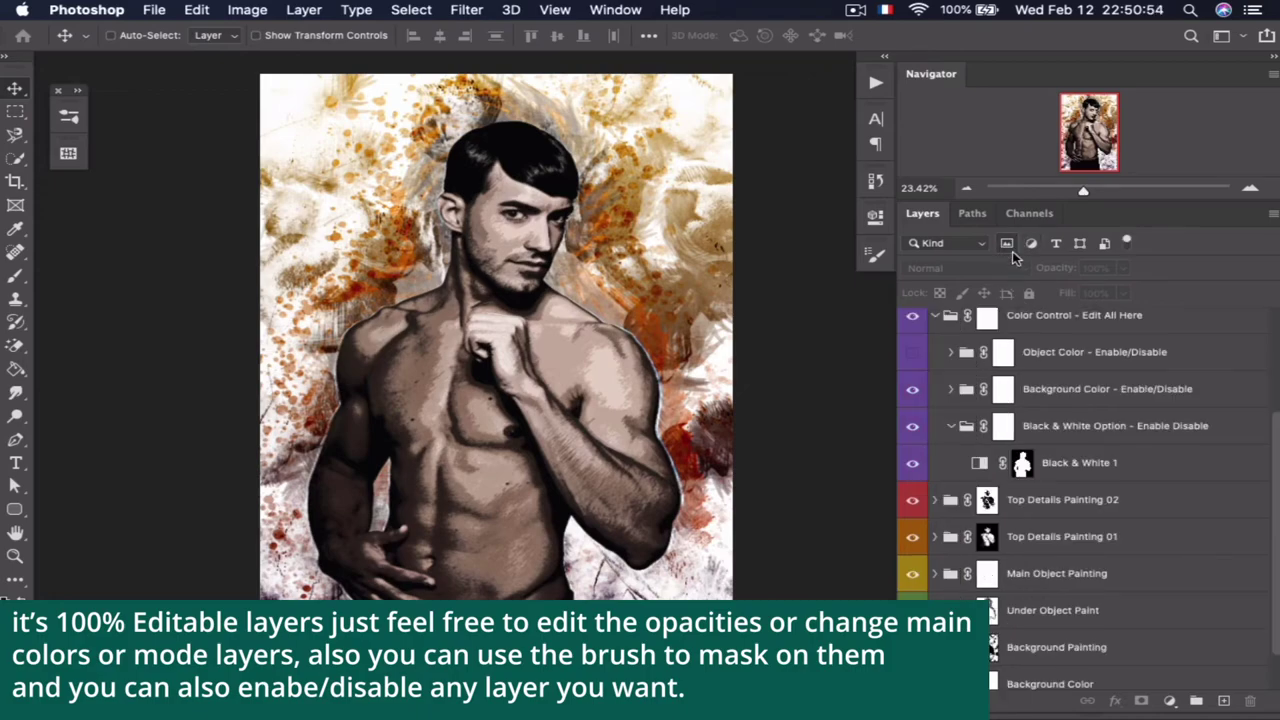
pyautogui.click(1080, 462)
pyautogui.click(1093, 268)
pyautogui.write('100')
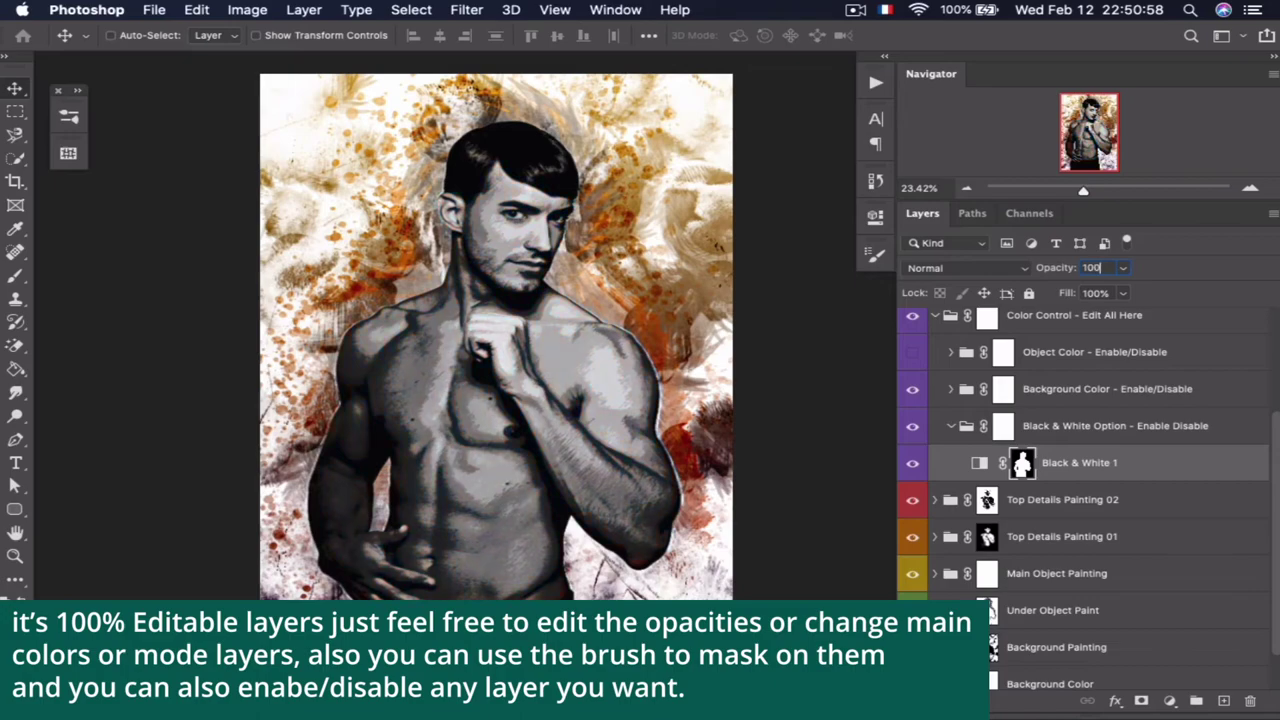
pyautogui.press('Return')
pyautogui.click(951, 426)
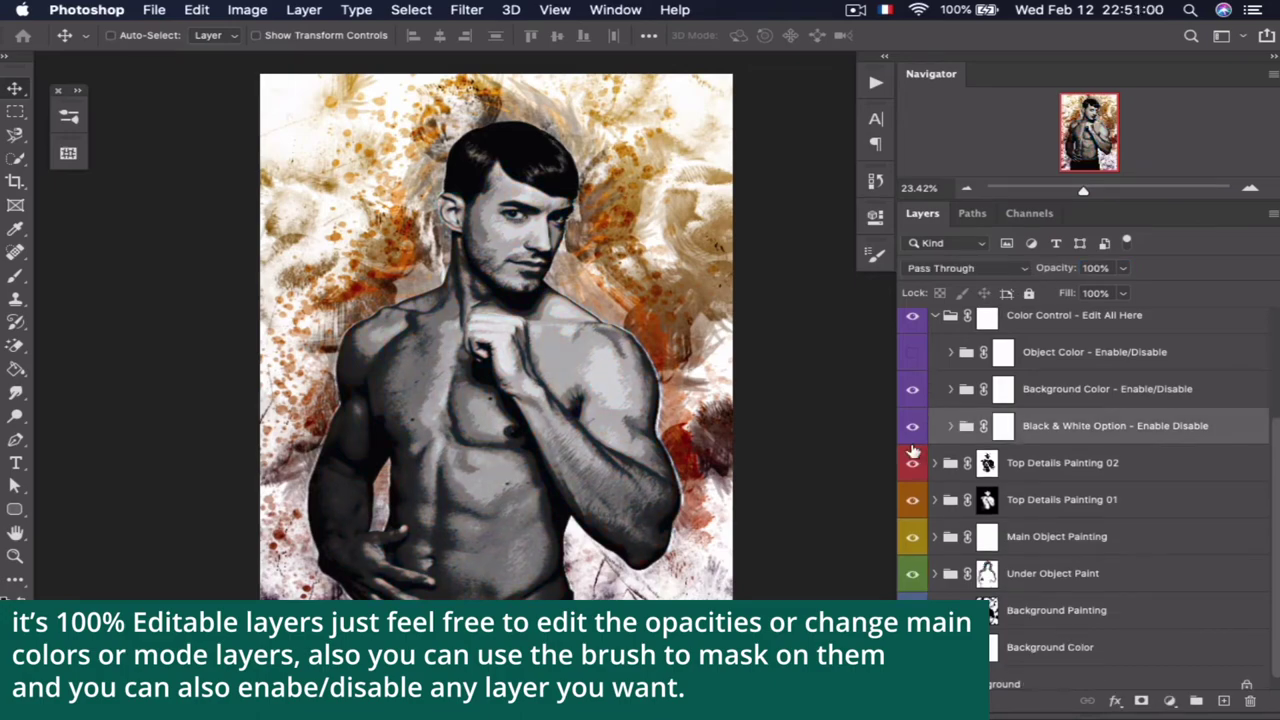
pyautogui.click(912, 426)
# Turn on the golden Object Color tint and collapse the Color Control group
pyautogui.scroll(1, 1005, 415)
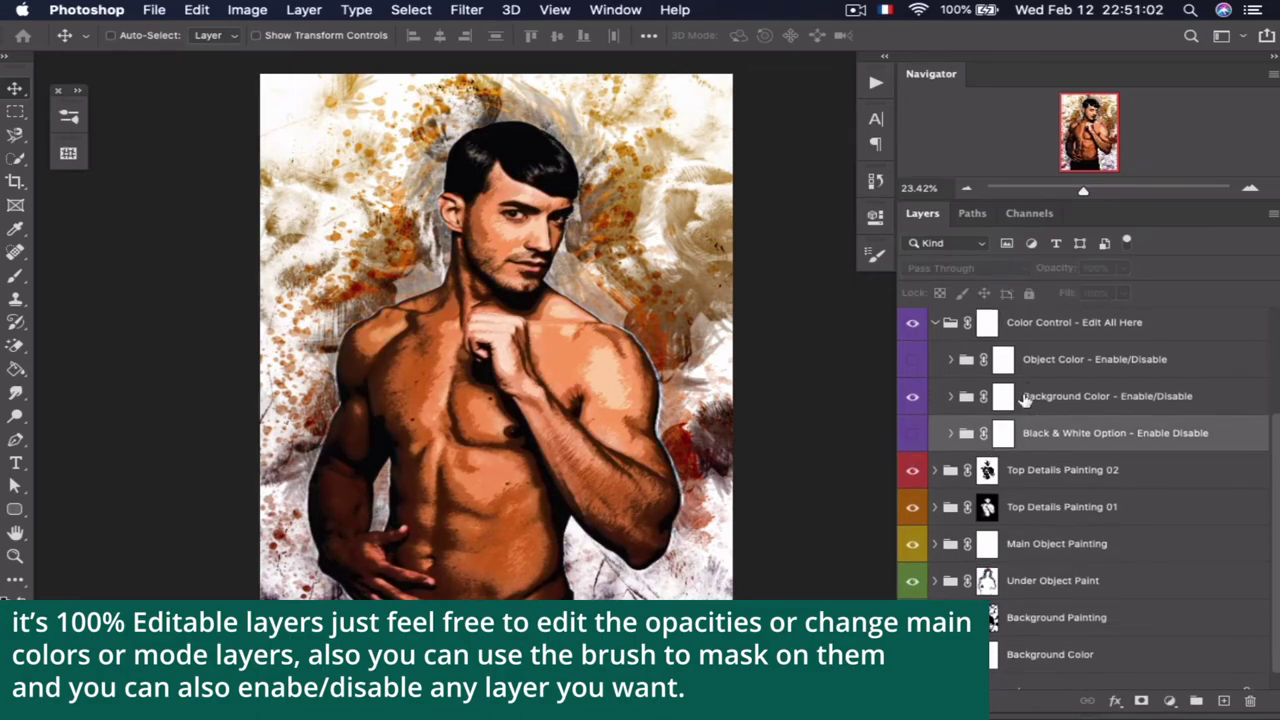
pyautogui.scroll(2, 1027, 430)
pyautogui.click(1030, 430)
pyautogui.click(912, 424)
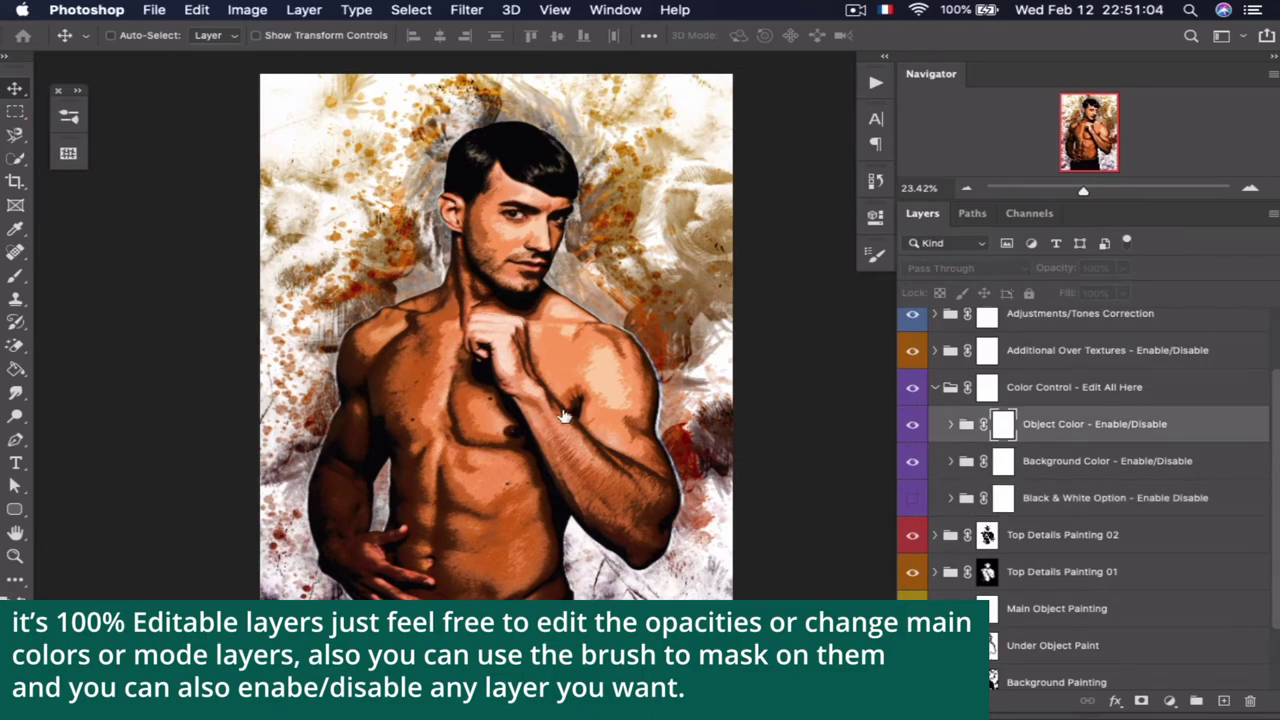
pyautogui.click(951, 425)
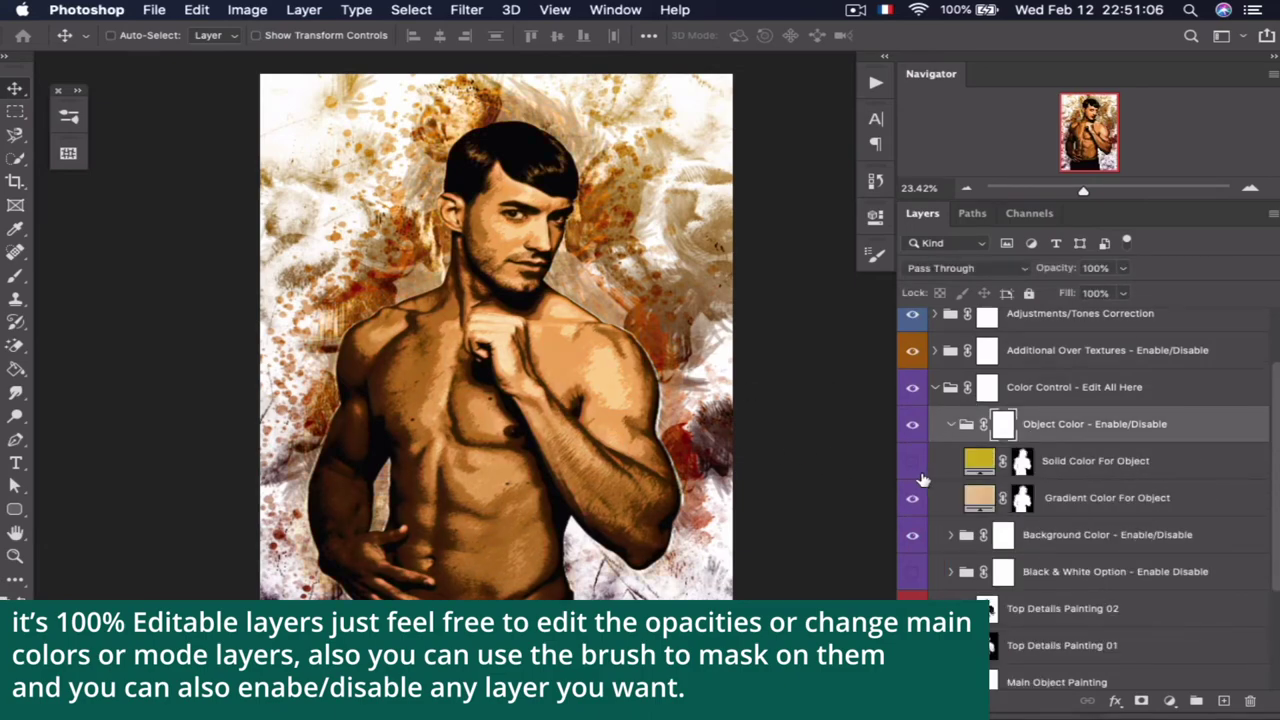
pyautogui.click(951, 425)
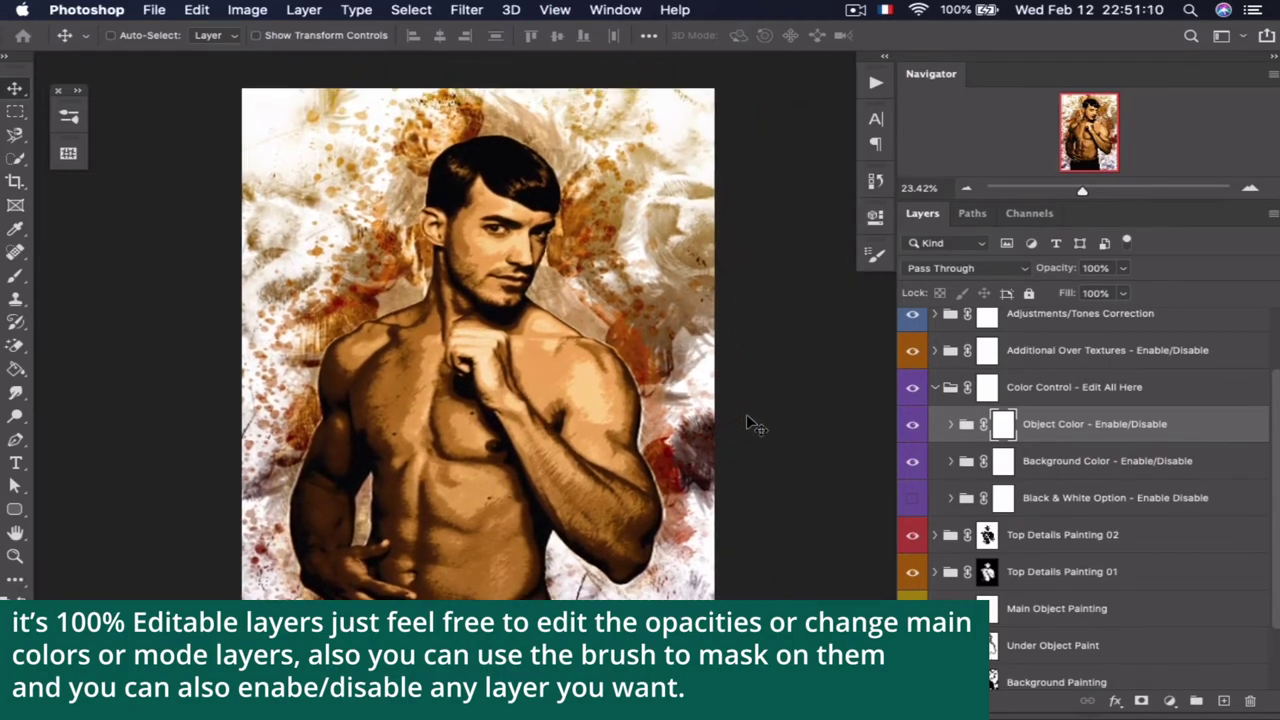
pyautogui.click(936, 387)
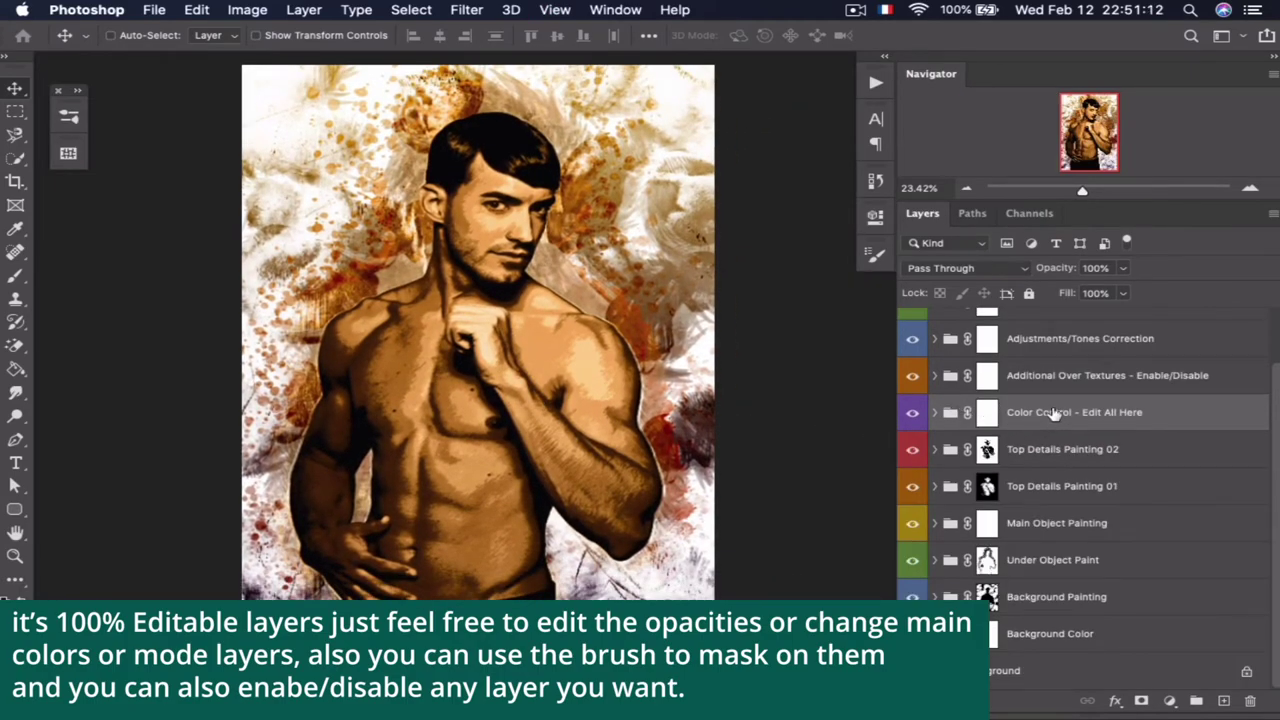
# Expand the Additional Over Textures group and preview Additional Textures 05, 04 and 03
pyautogui.scroll(1, 1060, 415)
pyautogui.click(1120, 418)
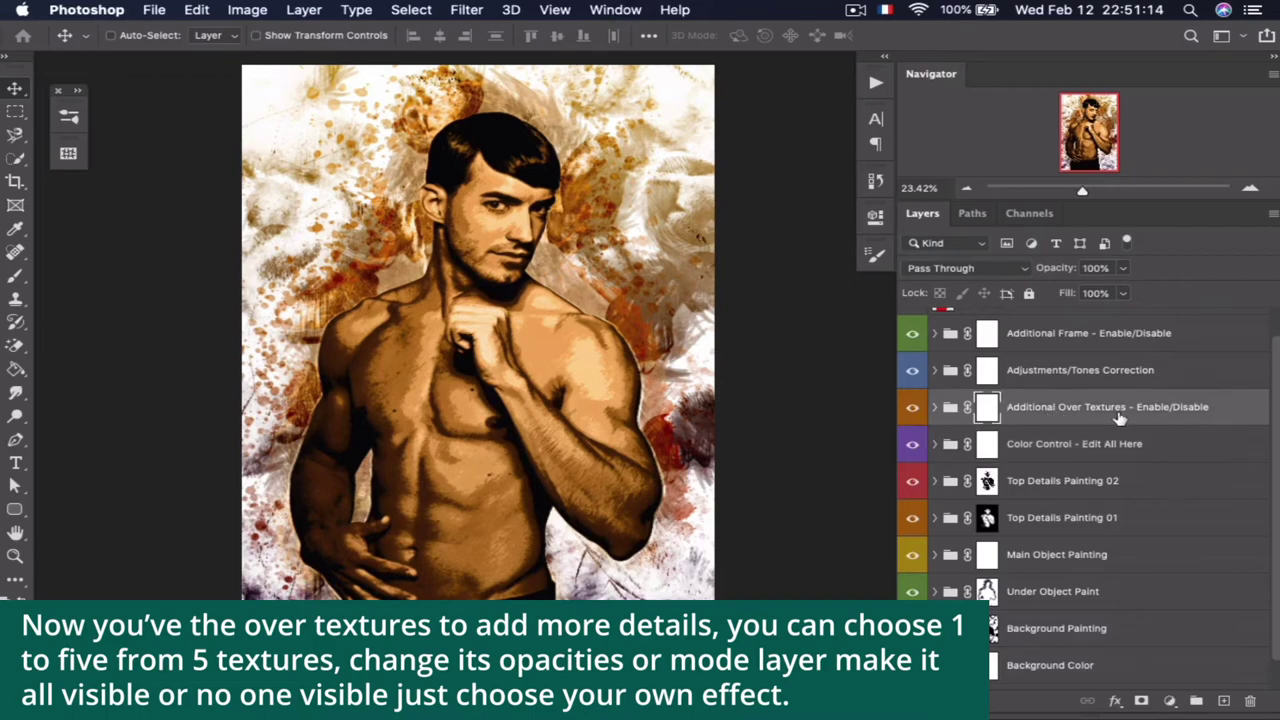
pyautogui.click(936, 407)
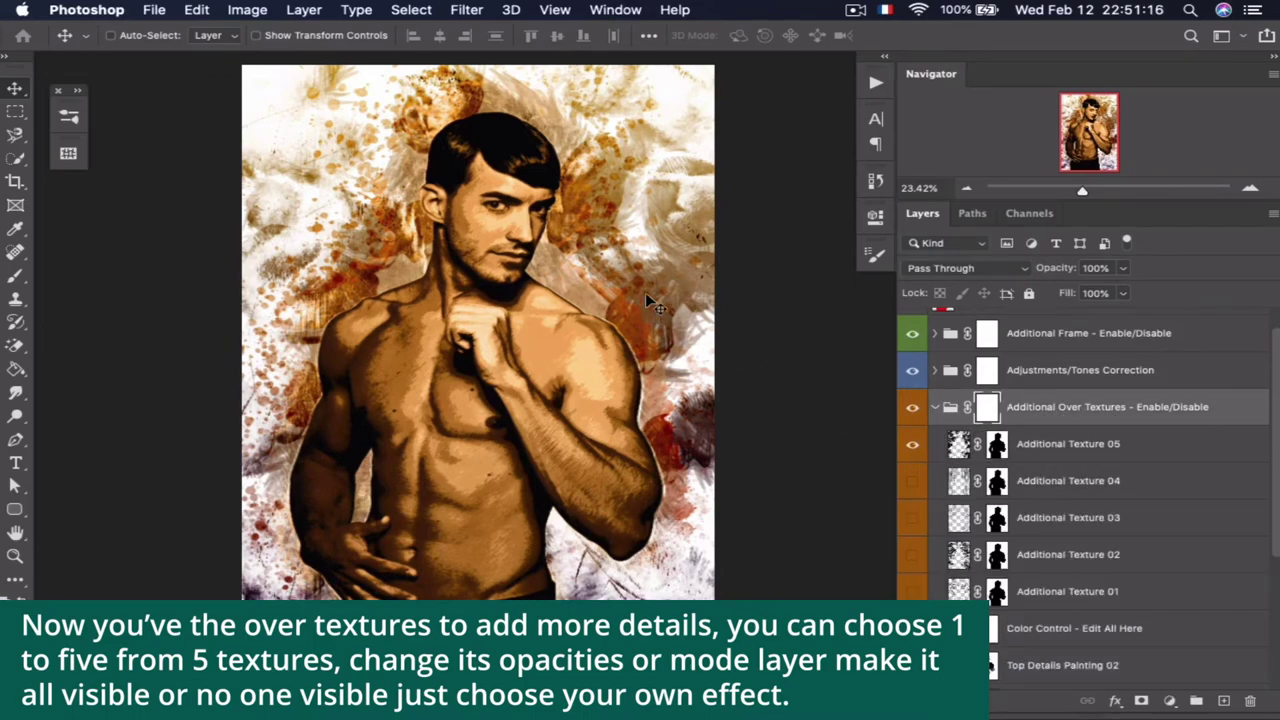
pyautogui.click(912, 445)
pyautogui.click(912, 445)
pyautogui.click(912, 447)
pyautogui.click(912, 481)
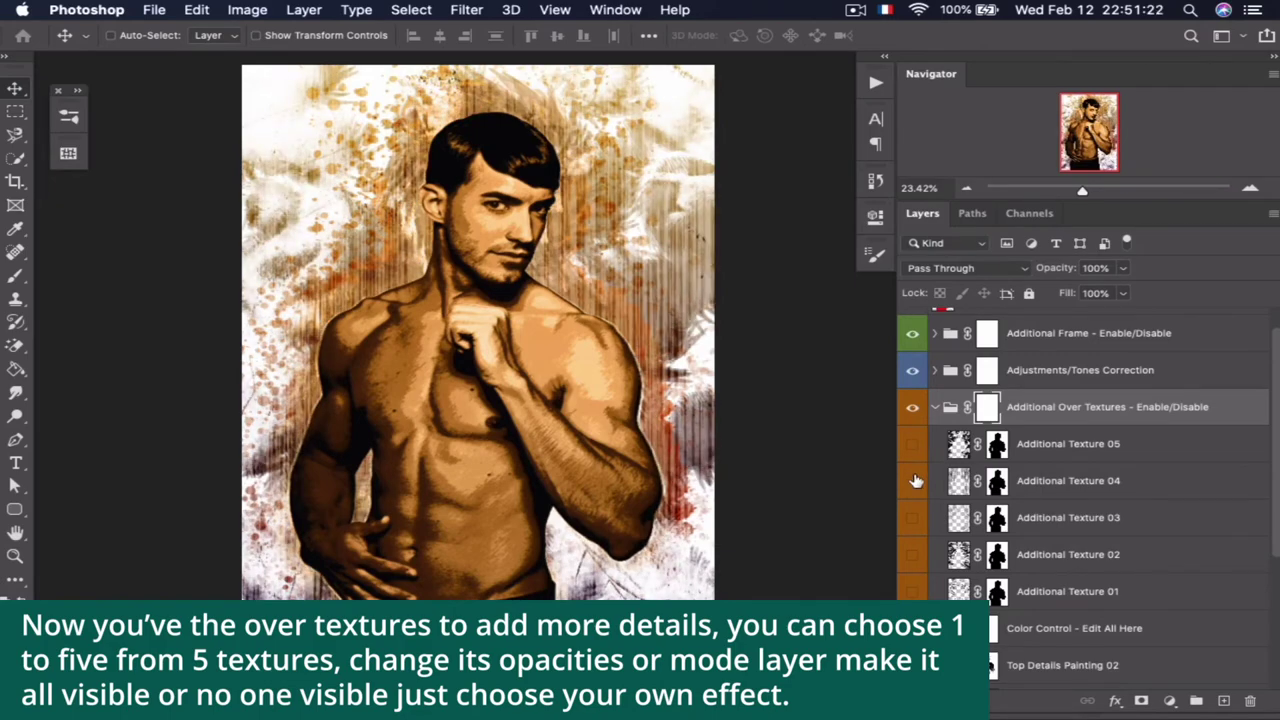
pyautogui.click(913, 481)
pyautogui.click(911, 518)
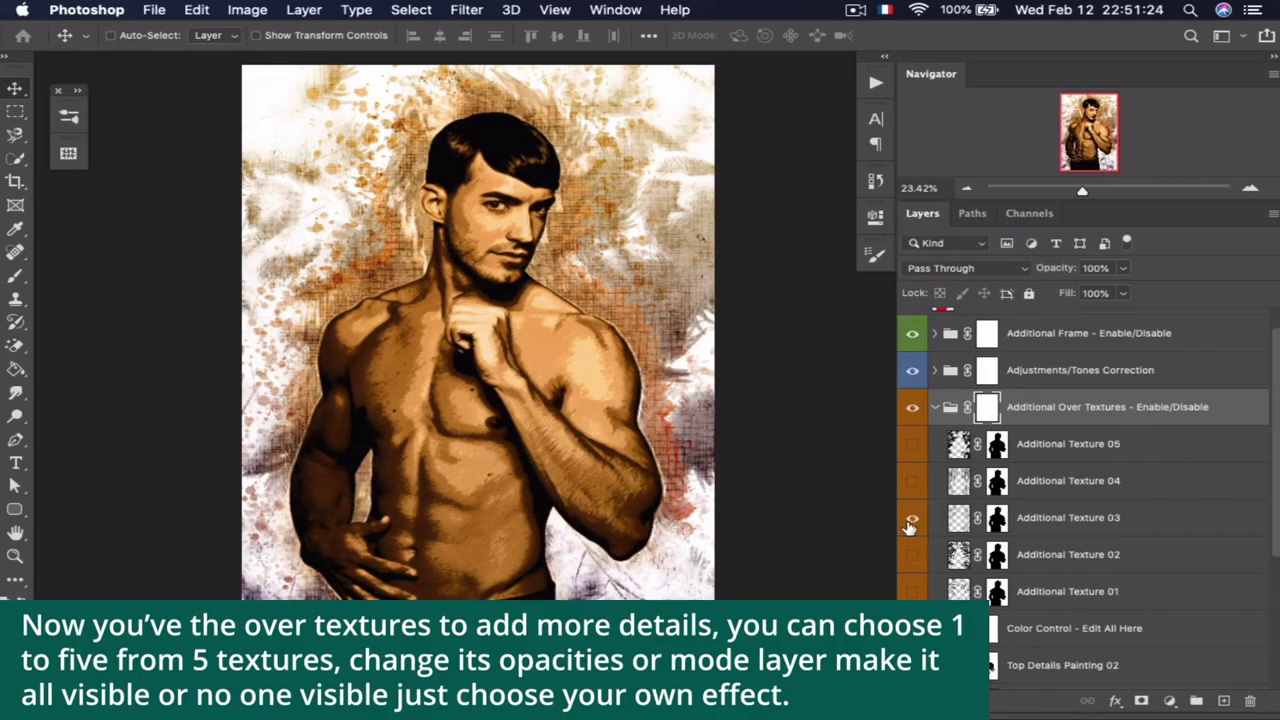
# Compare the crosshatch Texture 03 with the spotted Texture 05 and streaky Texture 04
pyautogui.scroll(1, 697, 360)
pyautogui.scroll(2, 697, 360)
pyautogui.scroll(1, 697, 355)
pyautogui.scroll(2, 700, 355)
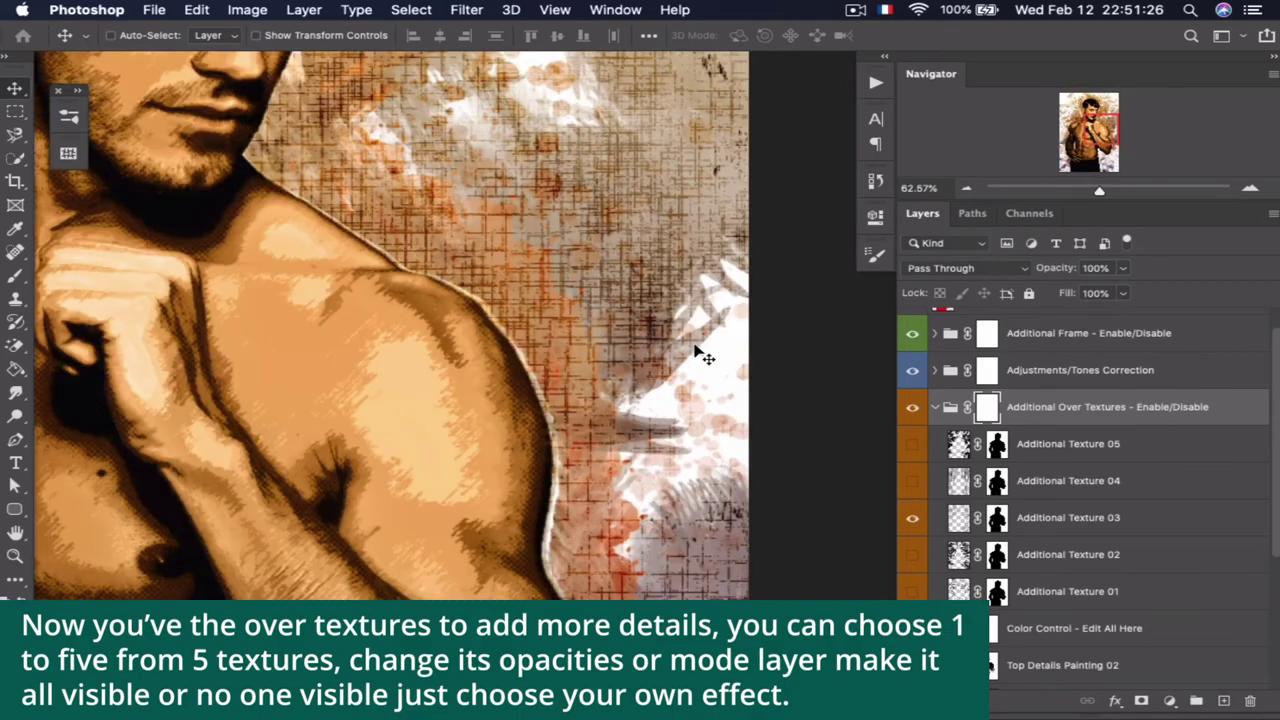
pyautogui.scroll(3, 700, 355)
pyautogui.click(912, 518)
pyautogui.click(912, 444)
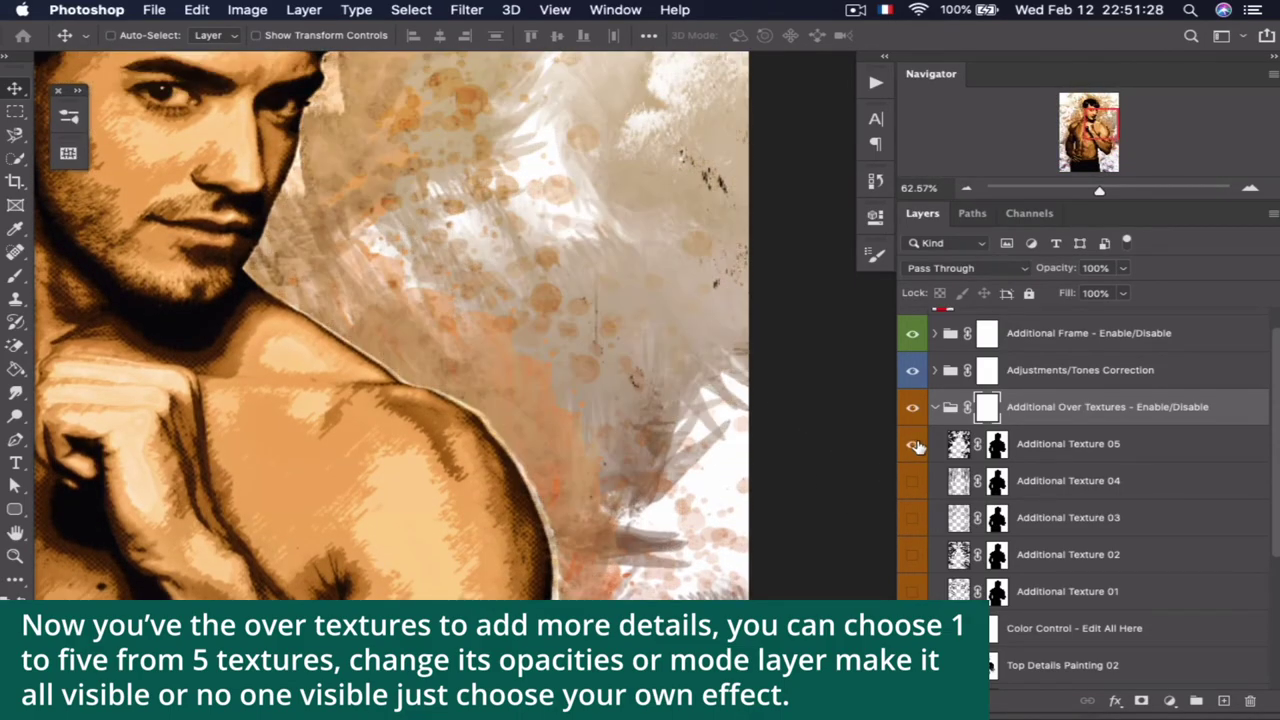
pyautogui.click(912, 444)
pyautogui.click(912, 481)
pyautogui.click(912, 481)
# Preview the grid Texture 03, rust splatter Texture 02 and splatter Texture 01 with the image fitted
pyautogui.click(910, 518)
pyautogui.click(912, 518)
pyautogui.click(911, 556)
pyautogui.click(911, 556)
pyautogui.click(912, 592)
pyautogui.press('super+0')
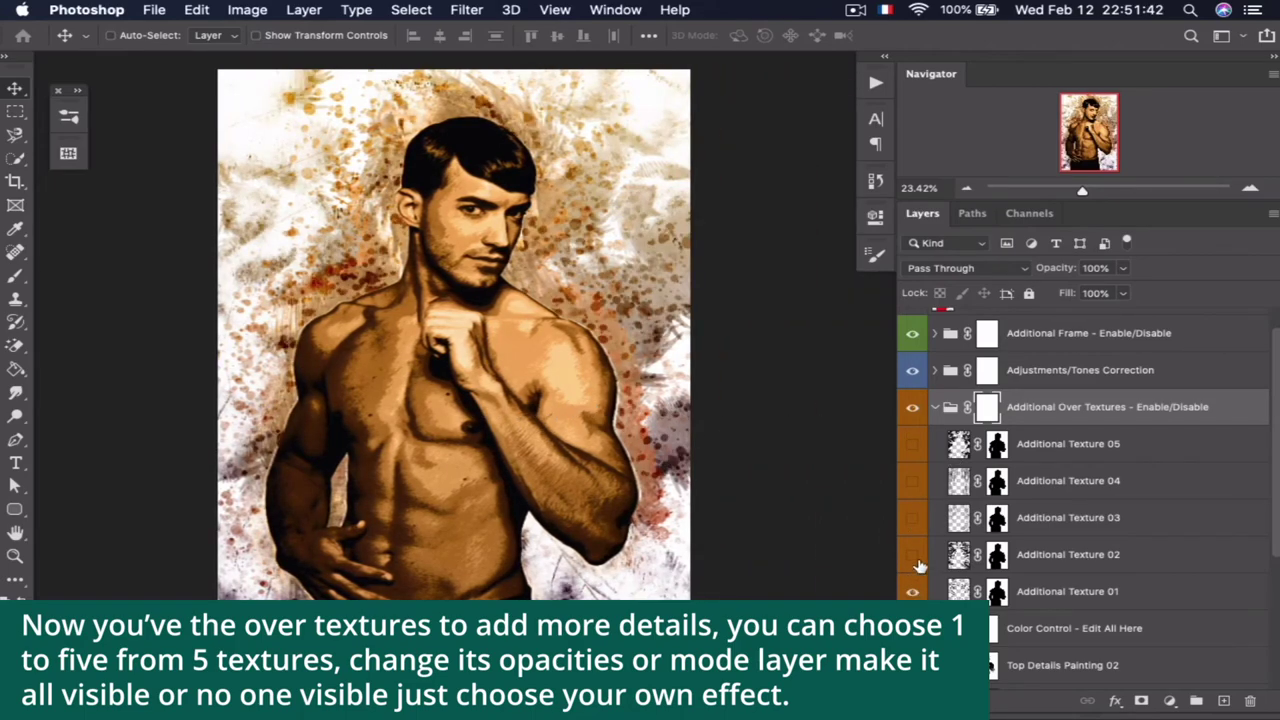
# Cycle back through Textures 02–04 and settle on the spotted Additional Texture 05 alone
pyautogui.click(912, 591)
pyautogui.click(912, 555)
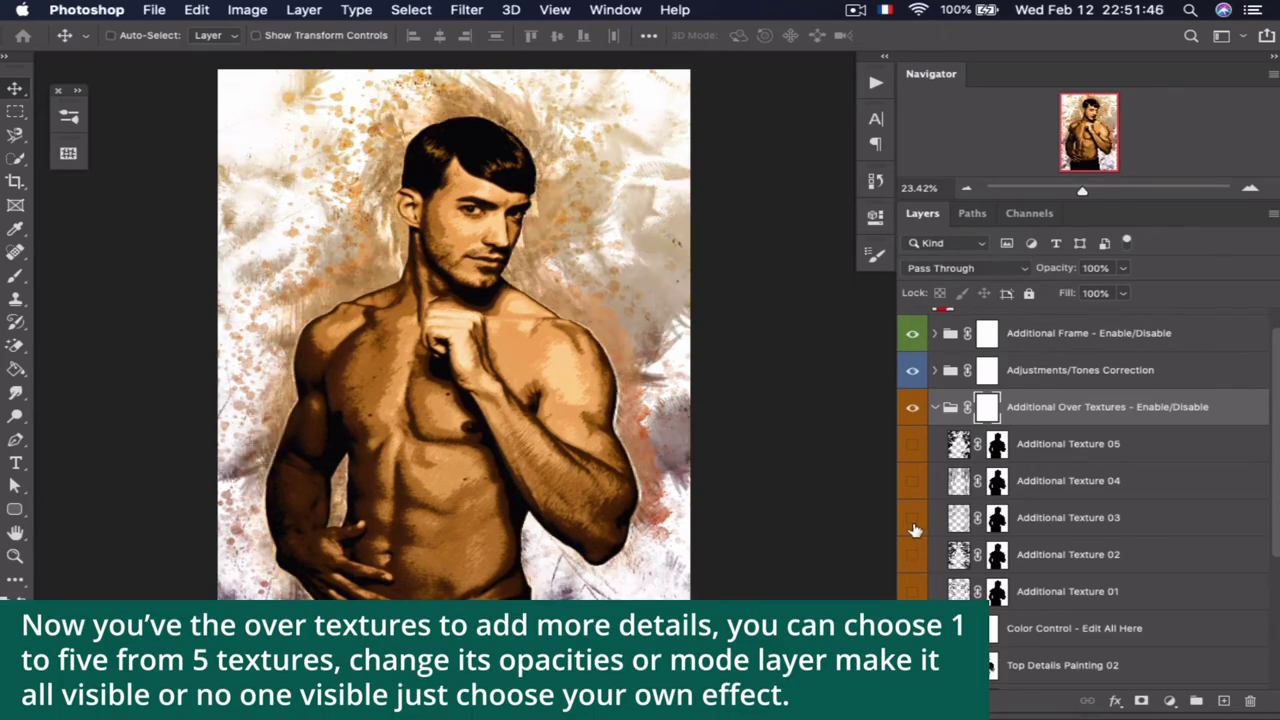
pyautogui.click(912, 518)
pyautogui.click(912, 518)
pyautogui.click(912, 481)
pyautogui.click(912, 481)
pyautogui.click(911, 444)
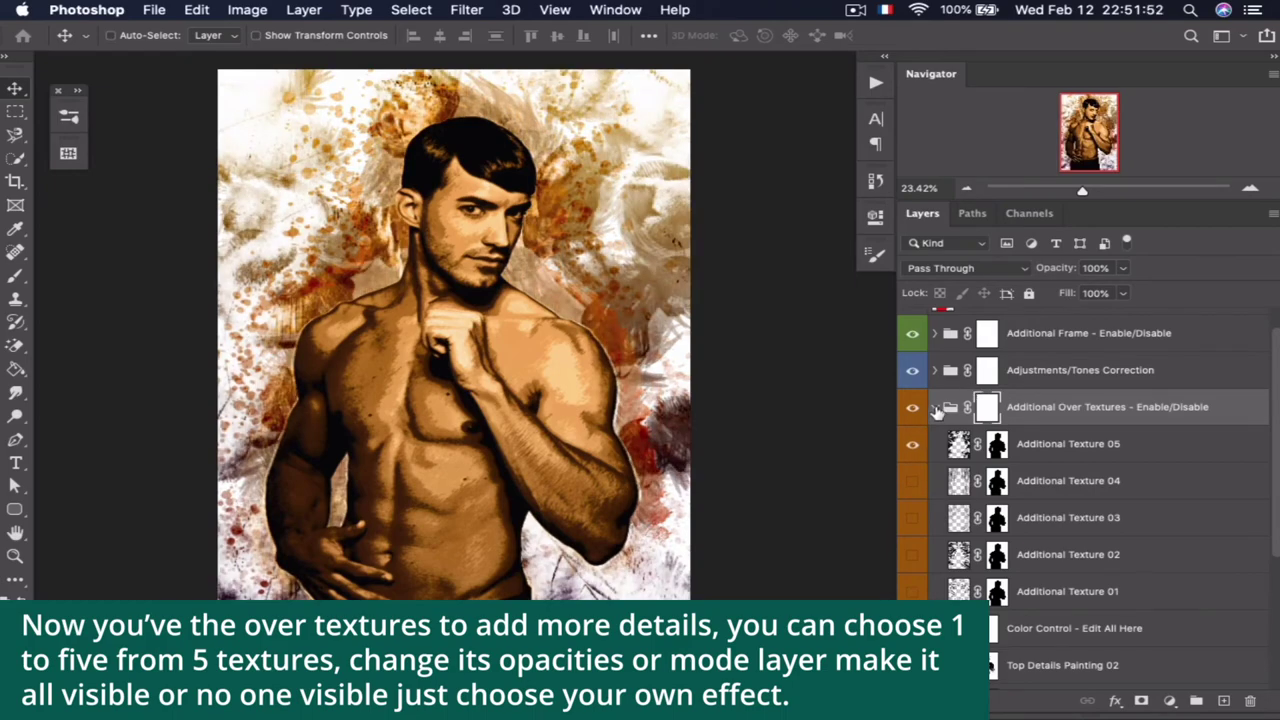
pyautogui.click(935, 407)
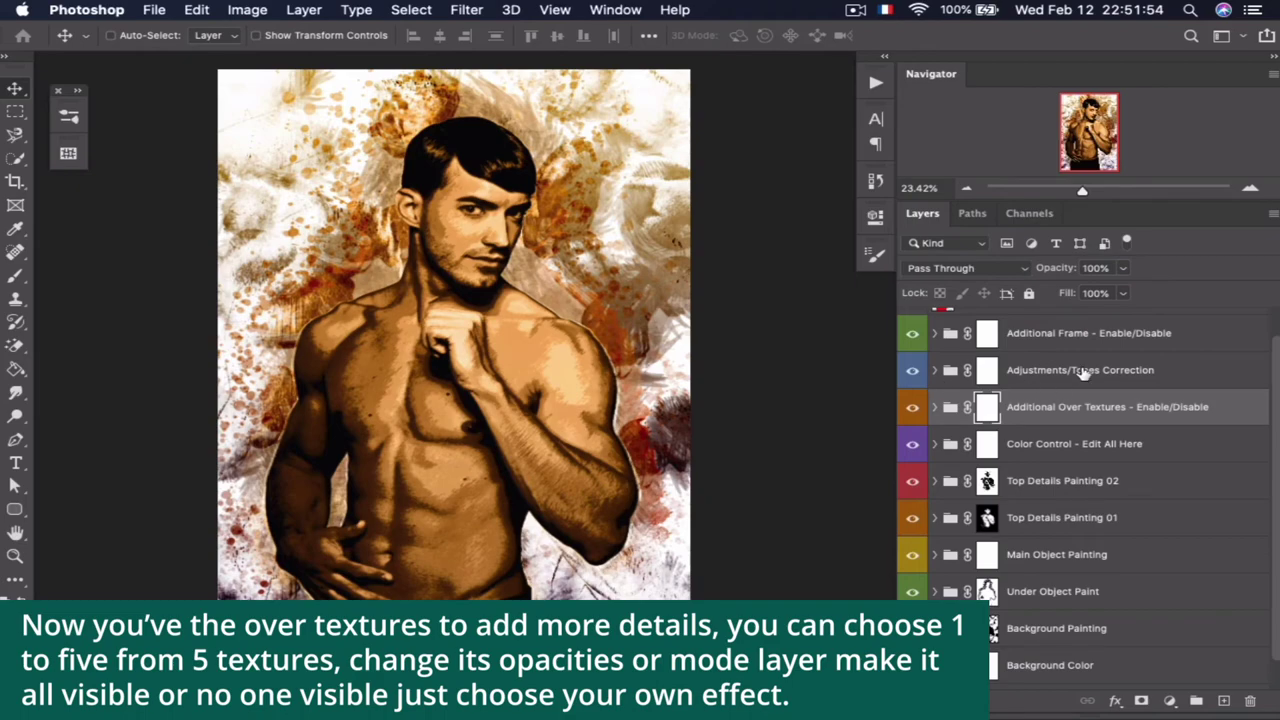
# Set Additional Texture 05's opacity to 85% and fold the over textures group
pyautogui.click(1082, 372)
pyautogui.click(935, 407)
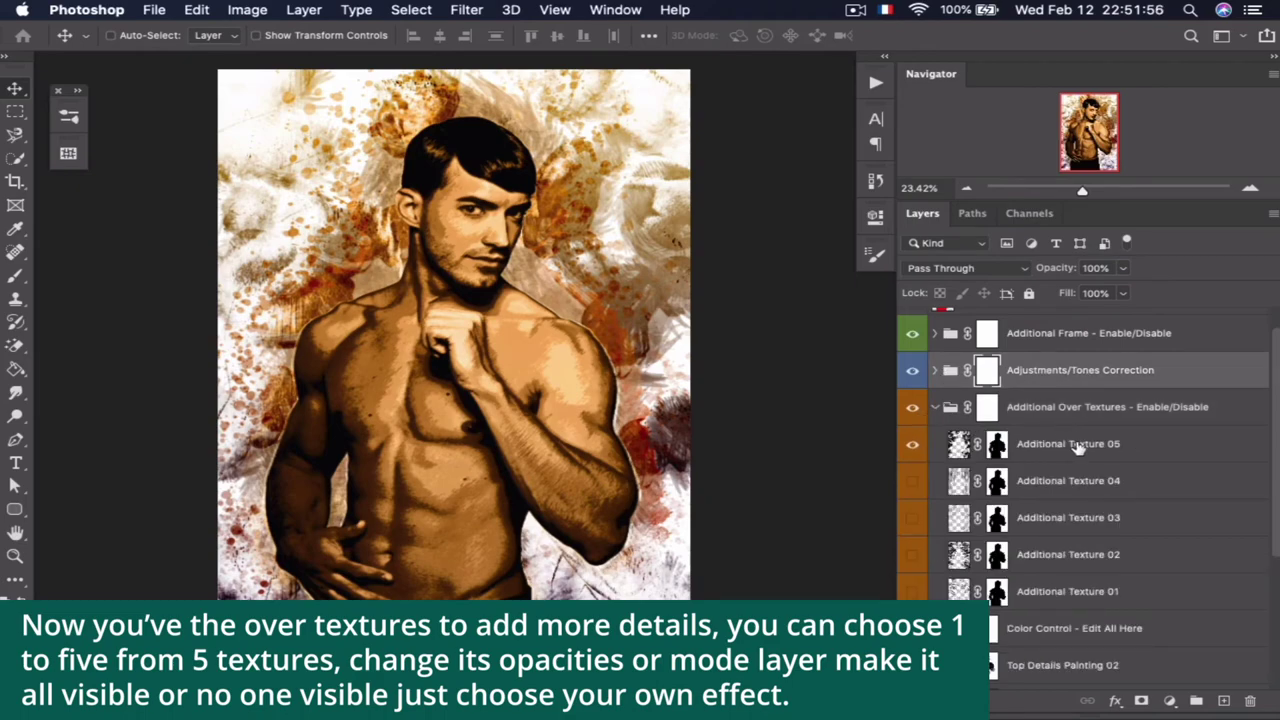
pyautogui.click(1077, 448)
pyautogui.moveTo(1062, 270); pyautogui.dragTo(1058, 277)
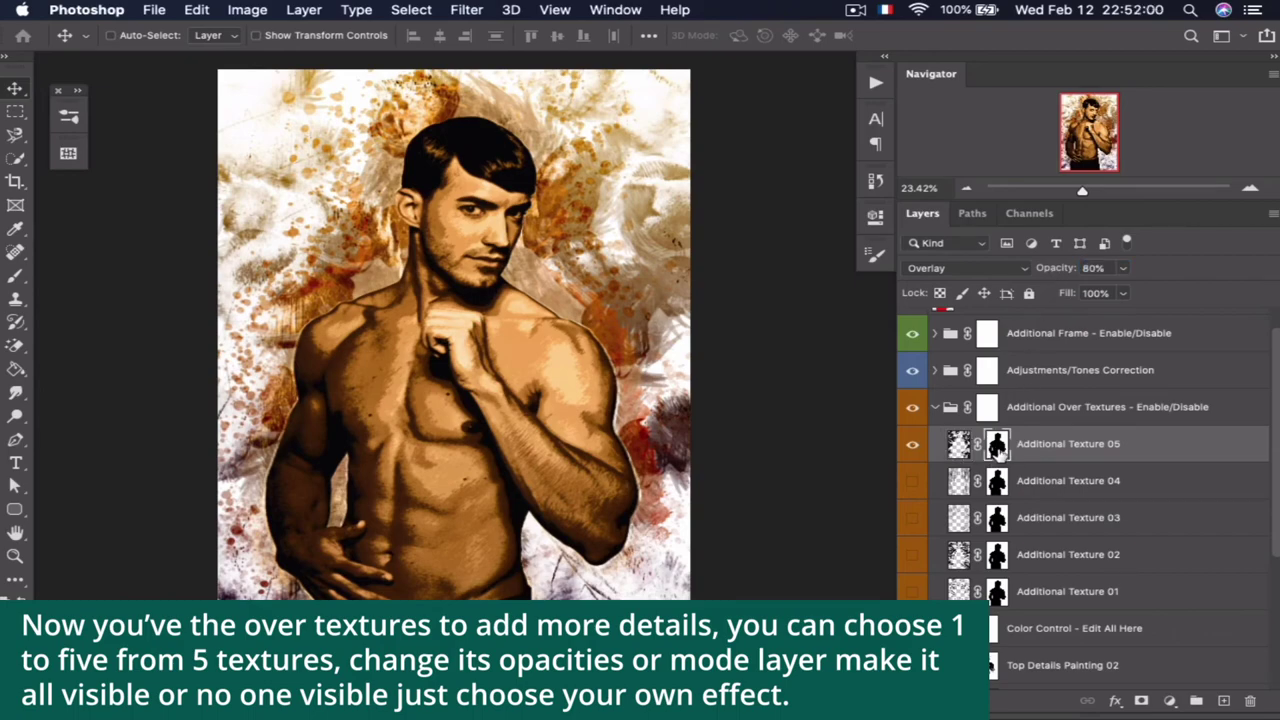
pyautogui.click(1093, 268)
pyautogui.write('85')
pyautogui.click(935, 407)
# Expand the tone correction group and compare the image with its adjustments switched off and on
pyautogui.click(1058, 378)
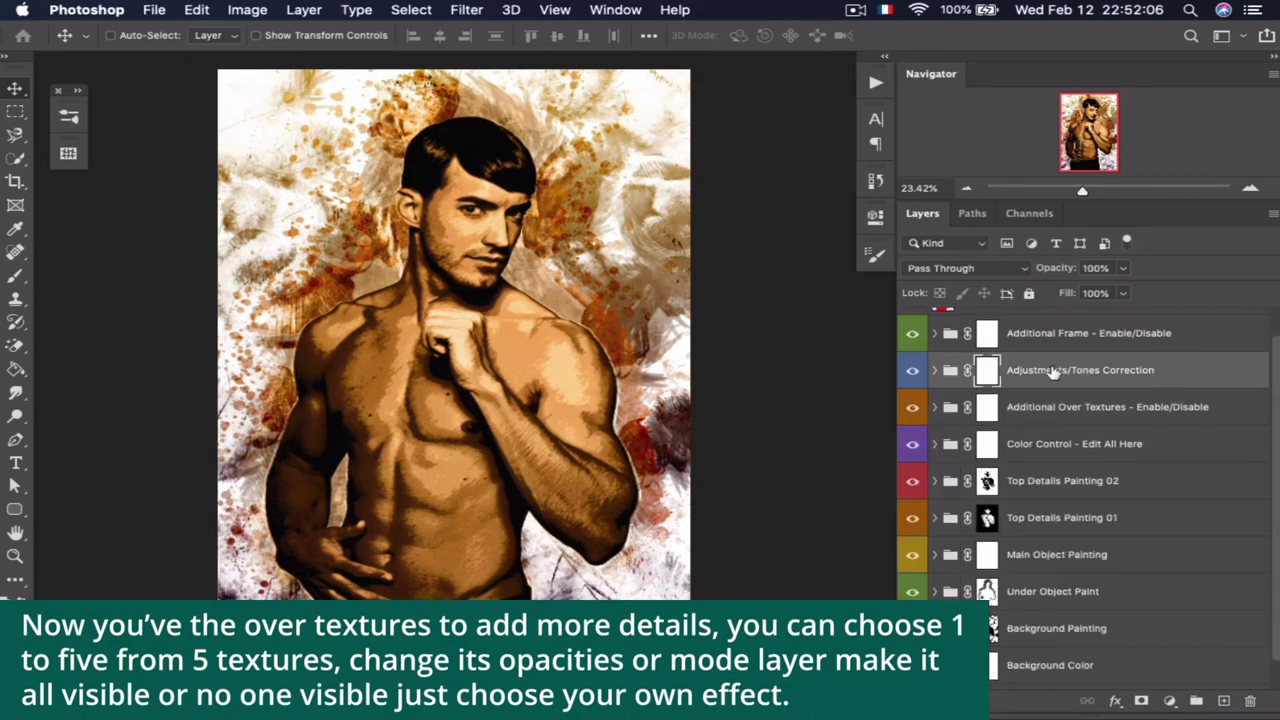
pyautogui.scroll(1, 1055, 378)
pyautogui.click(936, 400)
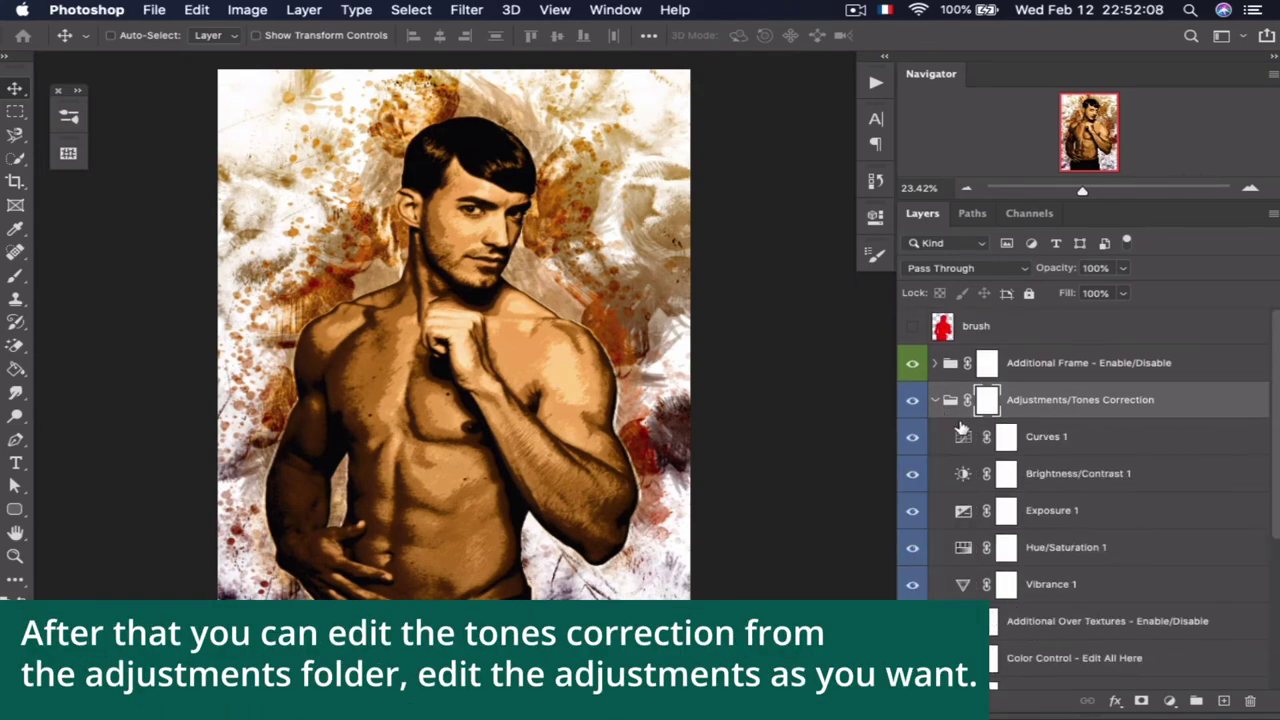
pyautogui.click(1090, 442)
pyautogui.moveTo(912, 436); pyautogui.dragTo(912, 555)
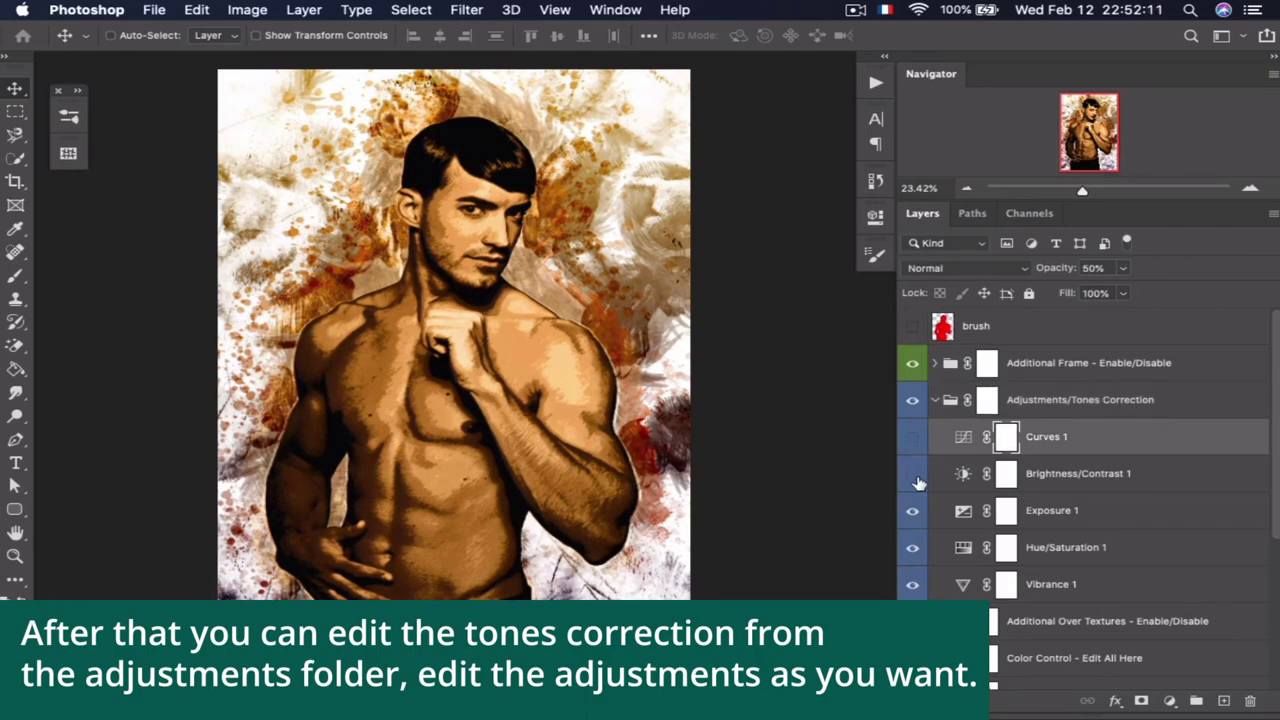
pyautogui.click(1055, 587)
pyautogui.click(912, 586)
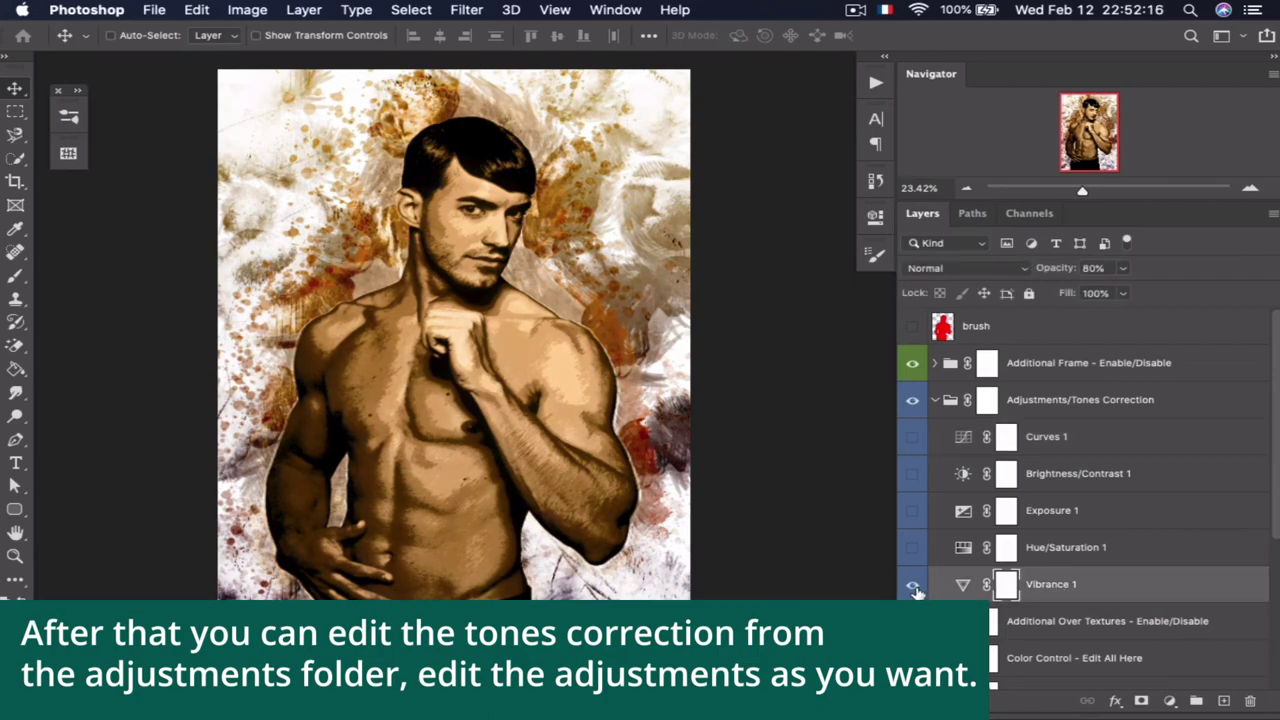
pyautogui.click(912, 550)
pyautogui.click(912, 512)
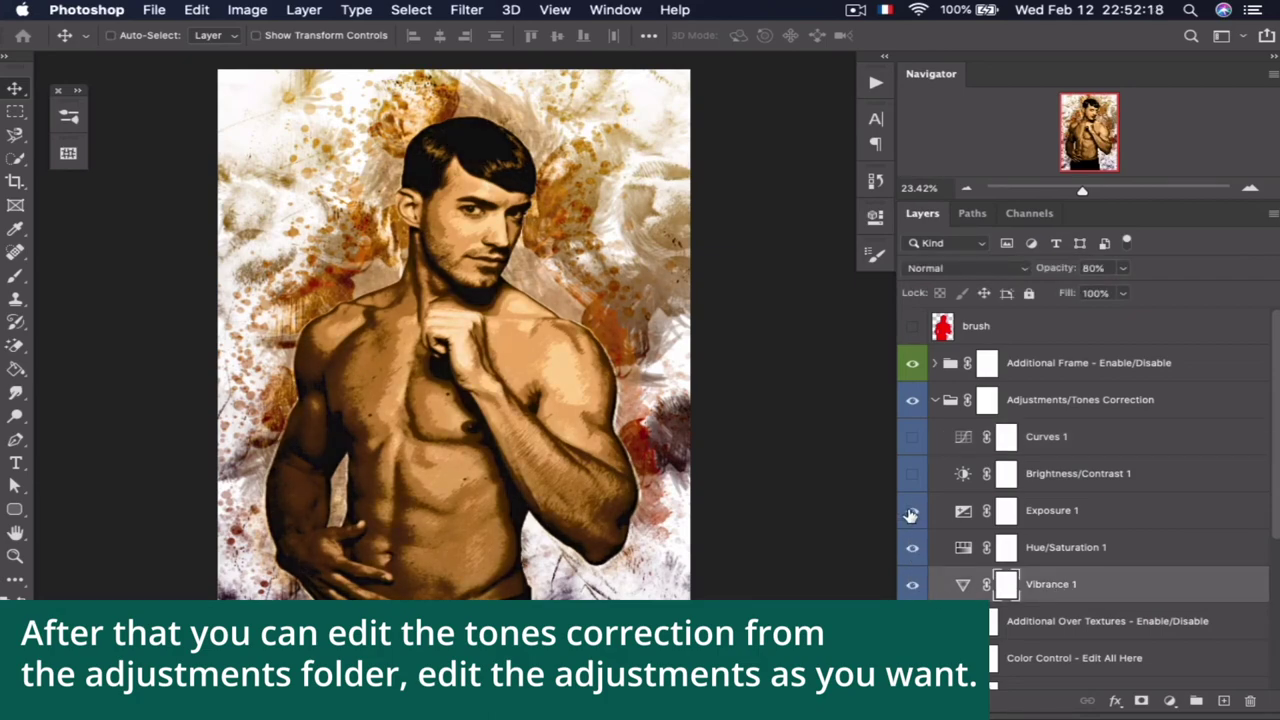
pyautogui.click(911, 476)
pyautogui.click(911, 438)
# Set Curves 1 opacity to 50%, leaving its blend mode unchanged
pyautogui.click(1076, 548)
pyautogui.click(1078, 512)
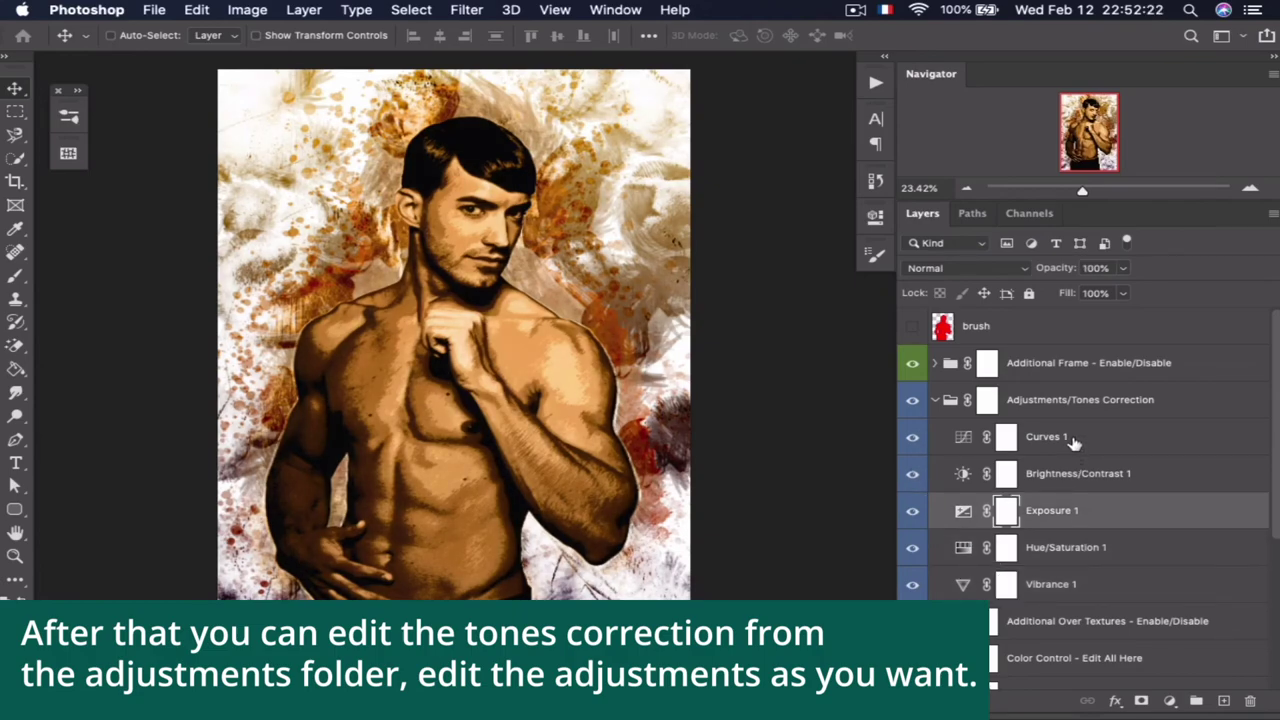
pyautogui.click(1072, 443)
pyautogui.click(1120, 268)
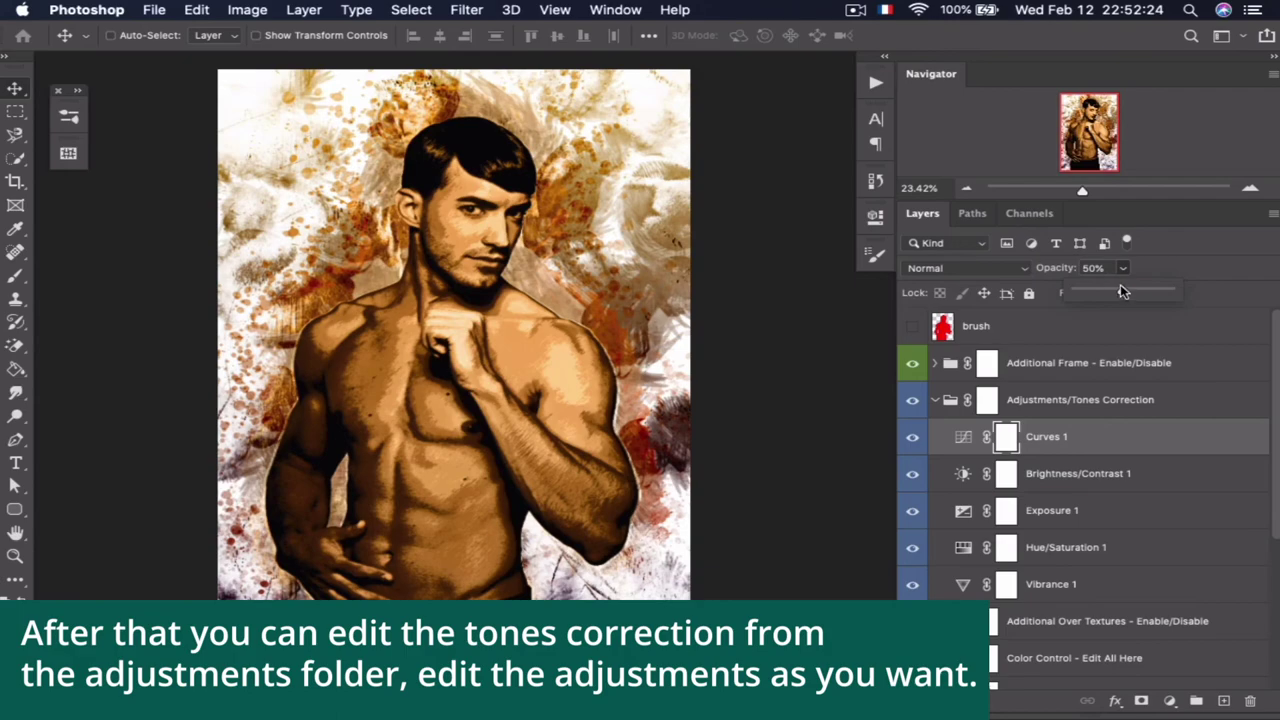
pyautogui.moveTo(1120, 290); pyautogui.dragTo(1116, 290)
pyautogui.write('50')
pyautogui.click(983, 268)
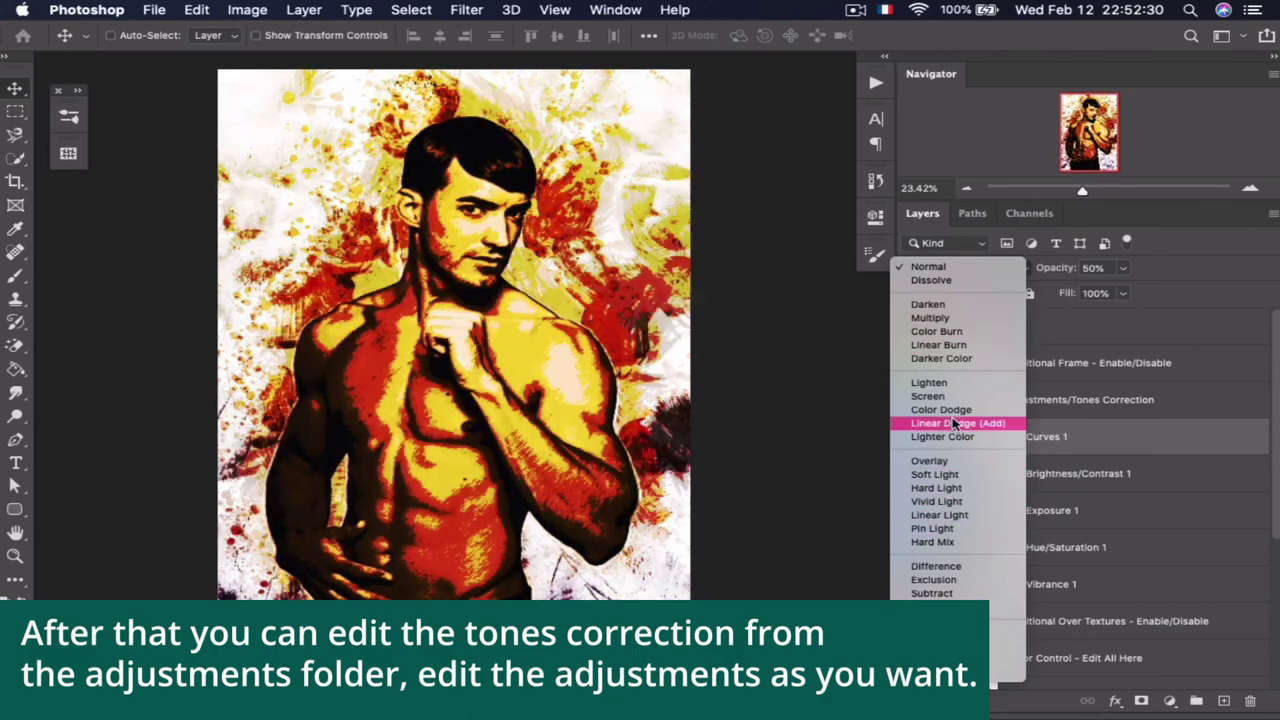
pyautogui.press('Escape')
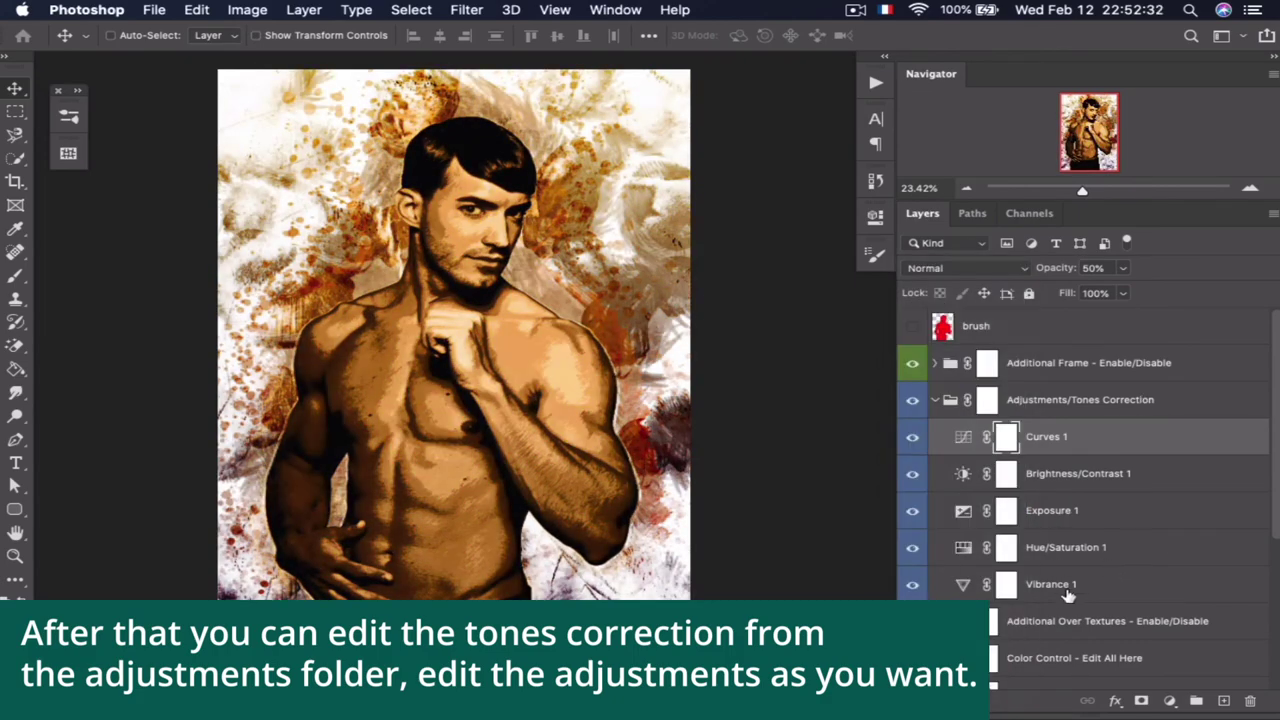
# Set Vibrance 1 to +40, hide Brightness/Contrast 1 and Exposure 1, and fold the group
pyautogui.click(1066, 590)
pyautogui.doubleClick(962, 588)
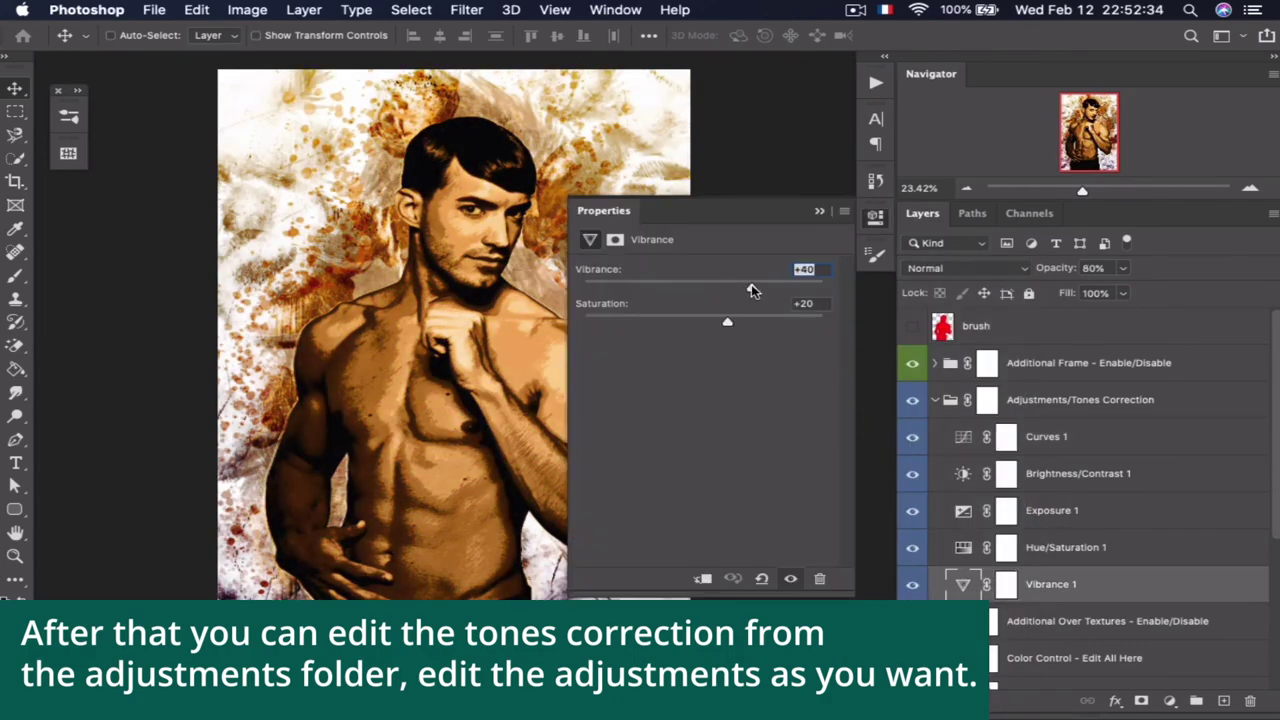
pyautogui.moveTo(752, 290); pyautogui.dragTo(642, 291)
pyautogui.moveTo(769, 297); pyautogui.dragTo(778, 297)
pyautogui.write('40')
pyautogui.click(819, 211)
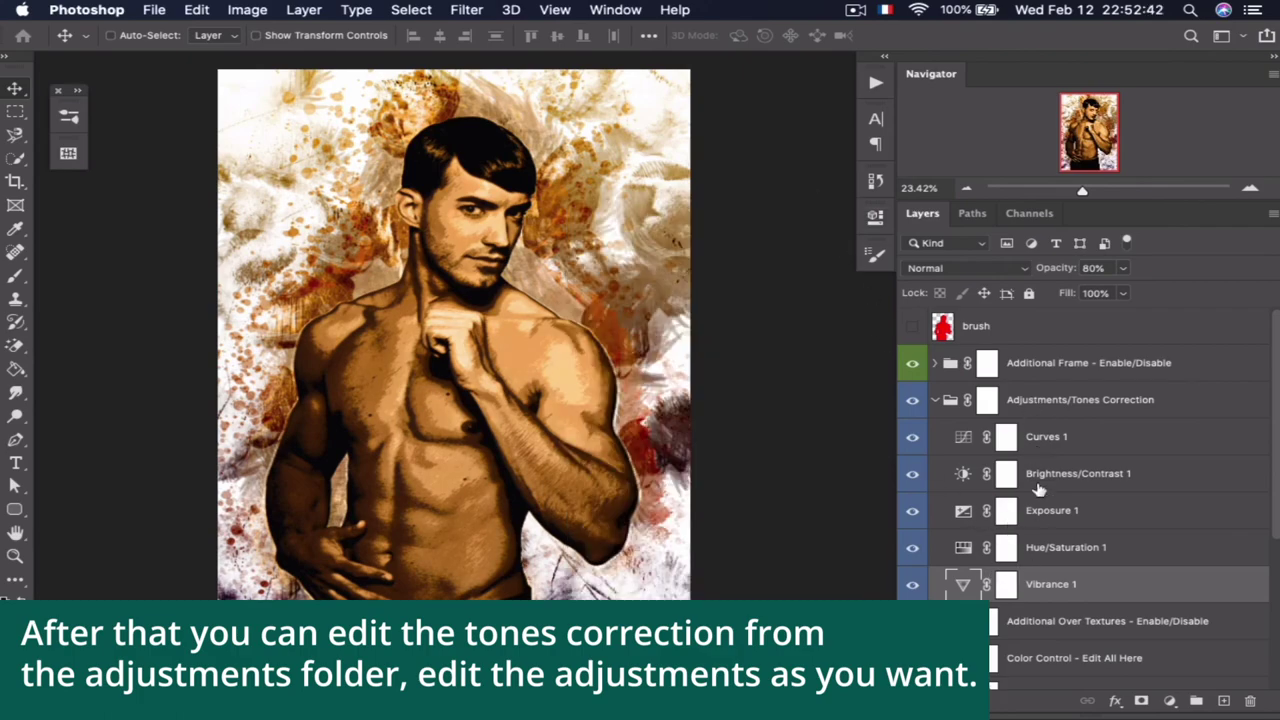
pyautogui.moveTo(918, 512); pyautogui.dragTo(912, 474)
pyautogui.click(934, 400)
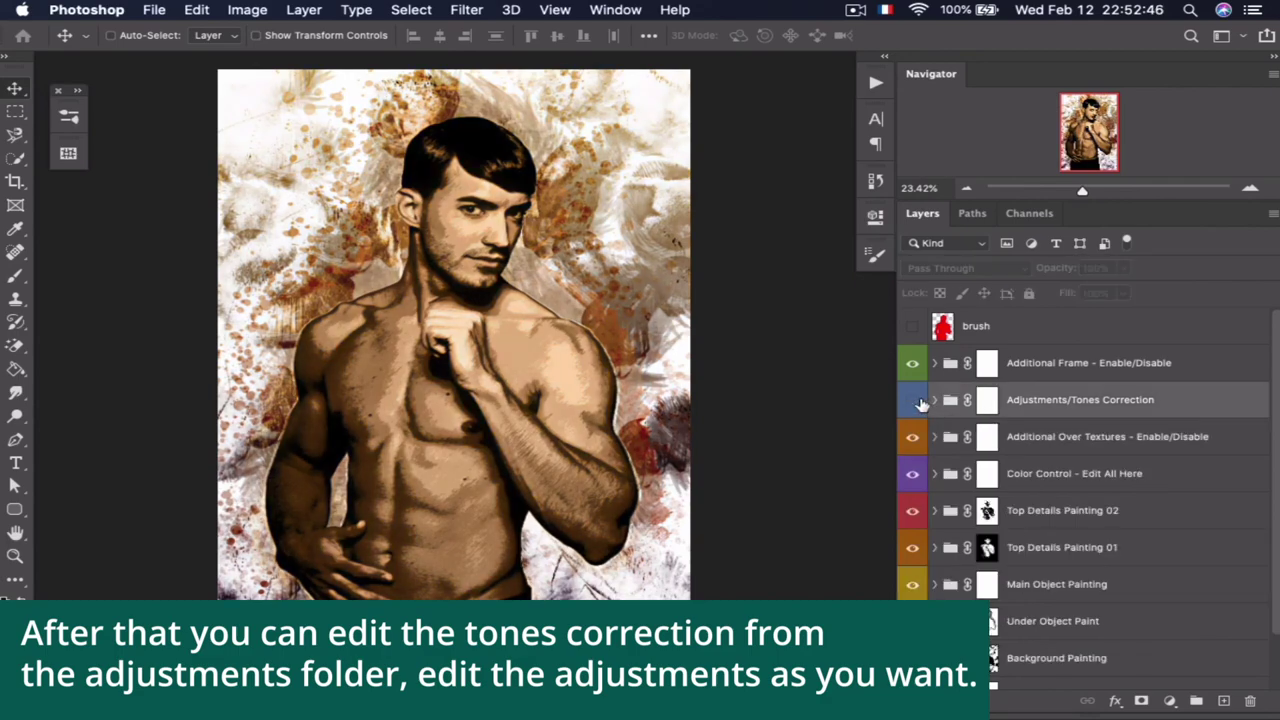
# Re-enable the tone correction group and turn on the white Frame Color layer
pyautogui.click(1010, 372)
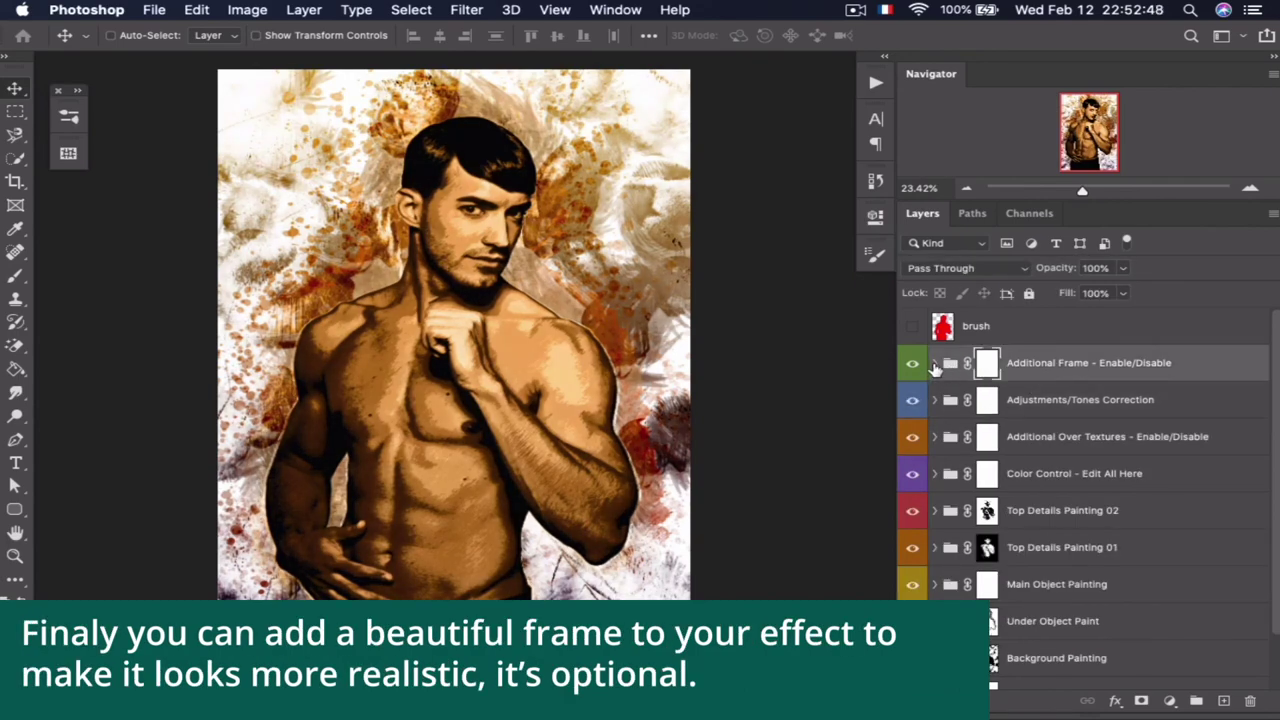
pyautogui.click(934, 363)
pyautogui.click(1050, 405)
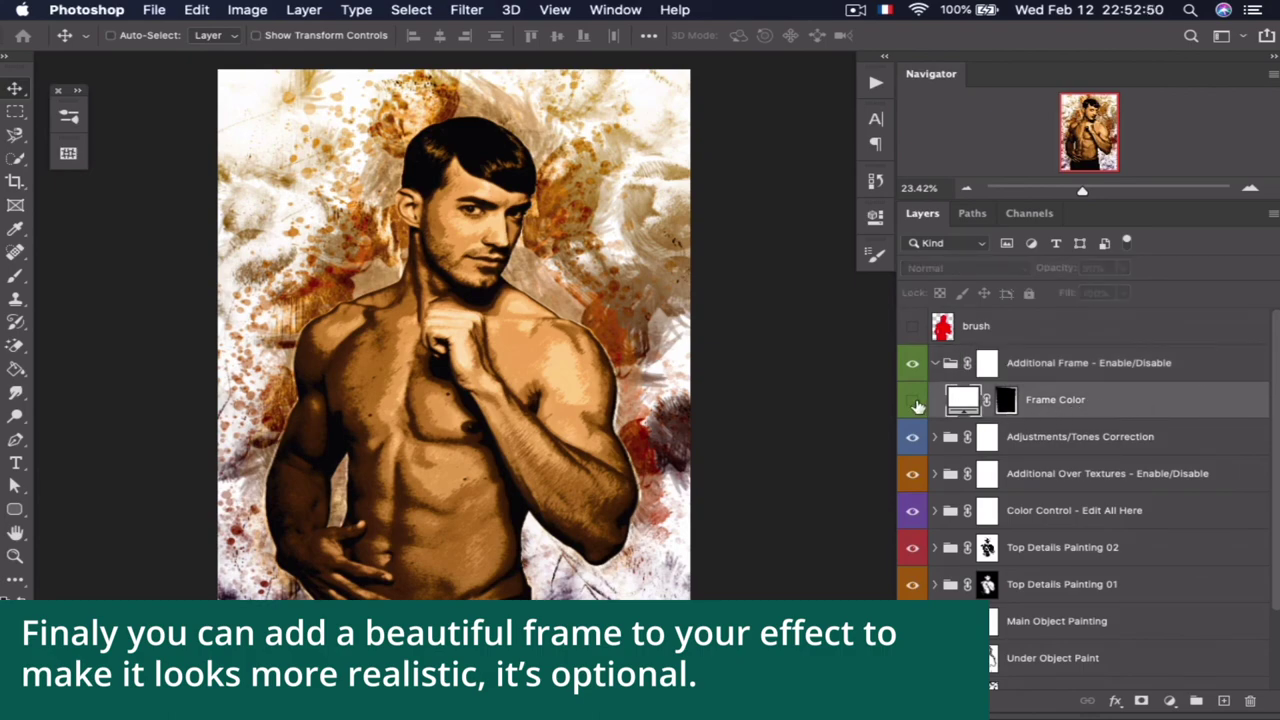
pyautogui.click(914, 402)
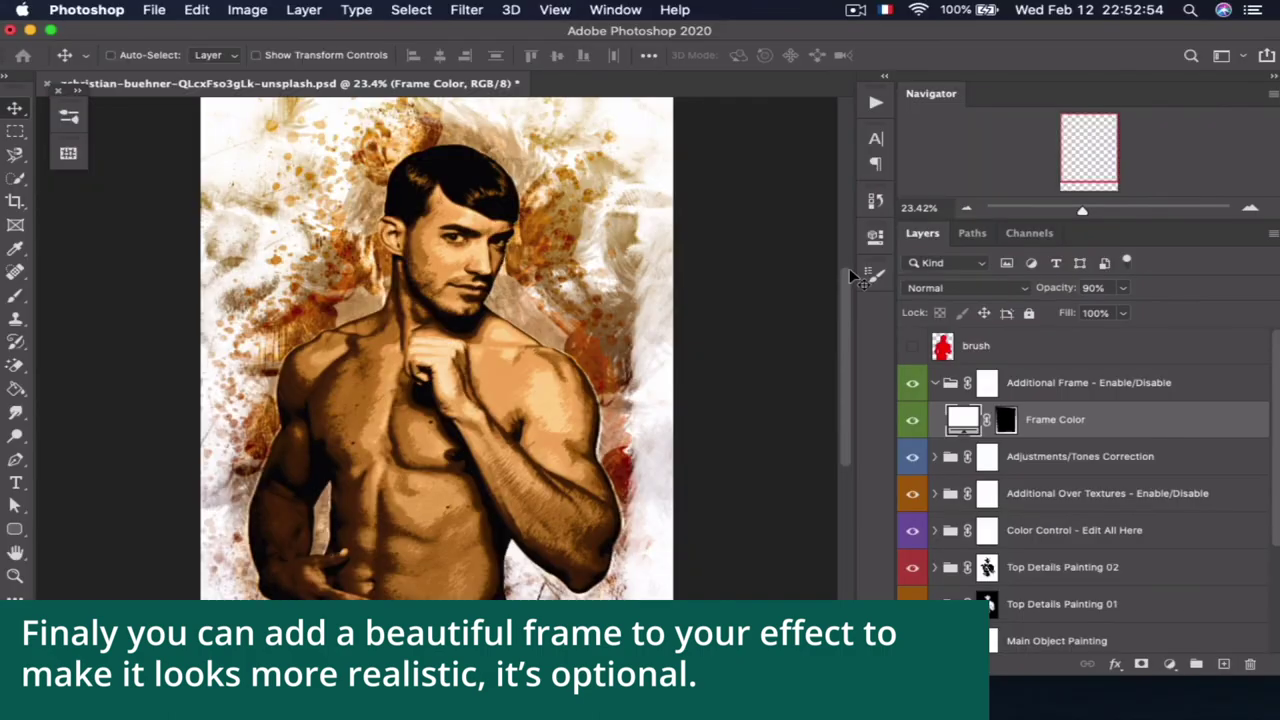
# Preview the framed portrait full screen, then hide the frame and fold the Additional Frame group
pyautogui.press('f')
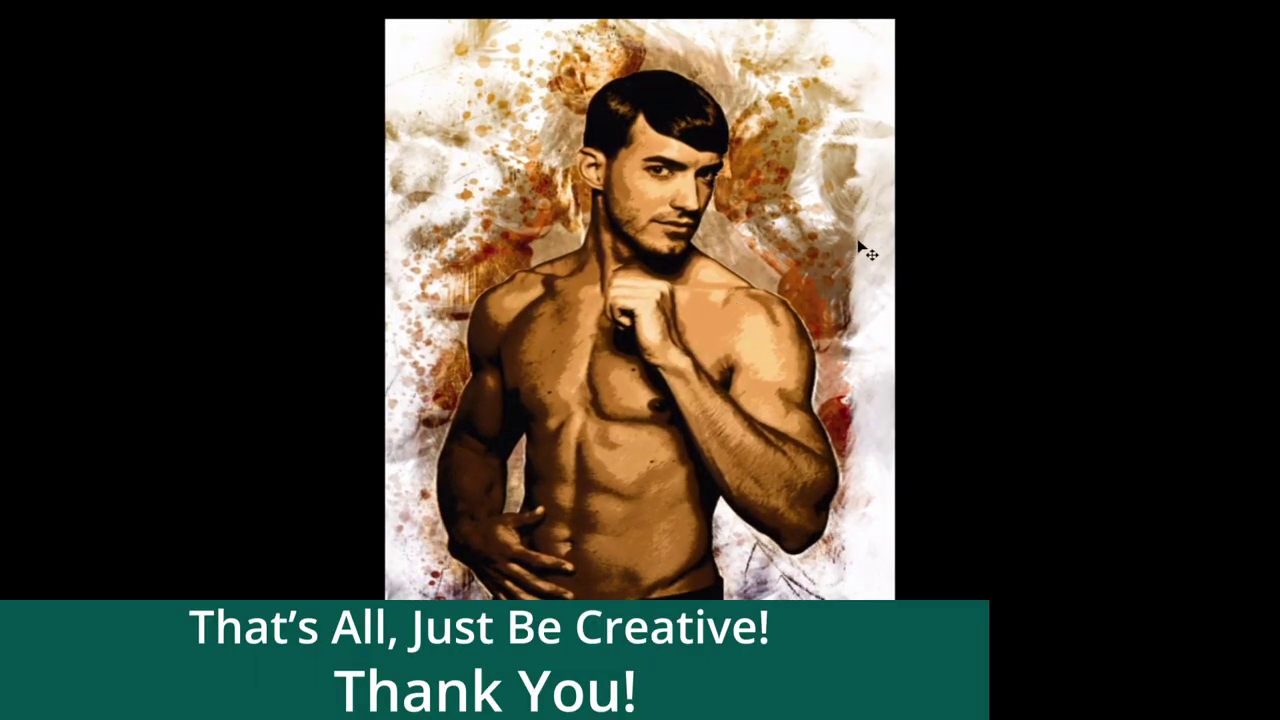
pyautogui.press('f')
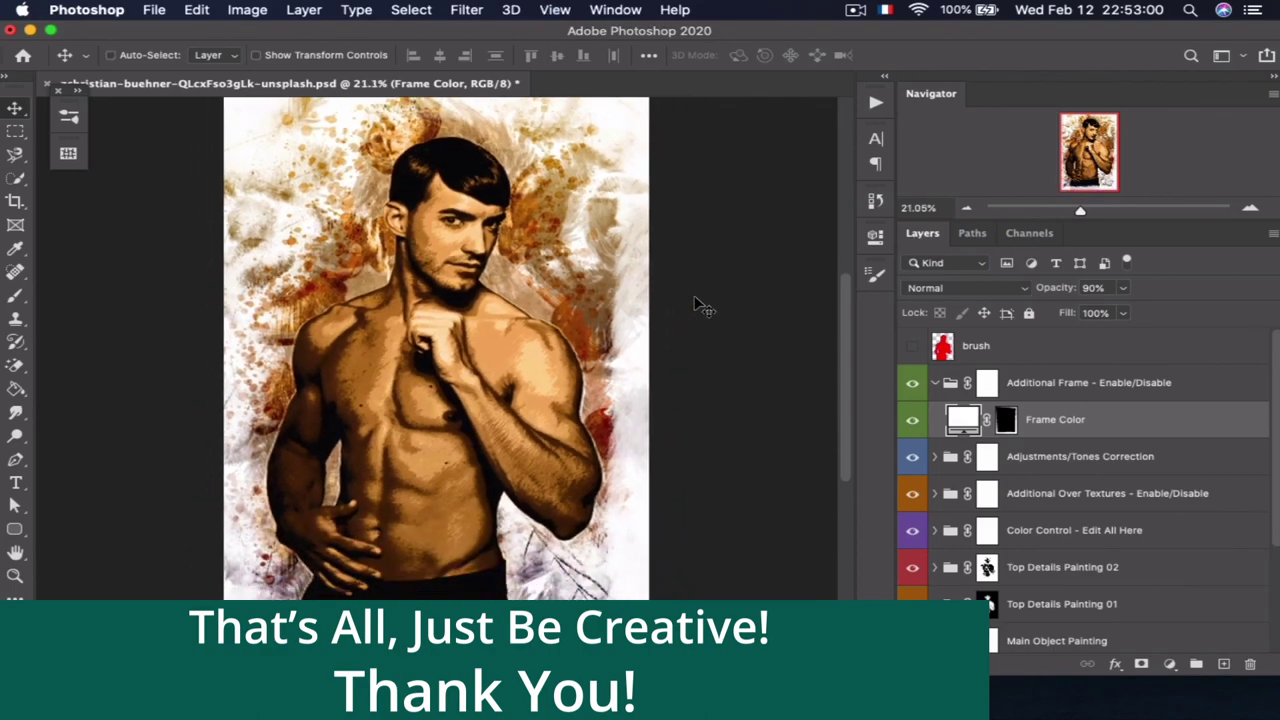
pyautogui.press('f')
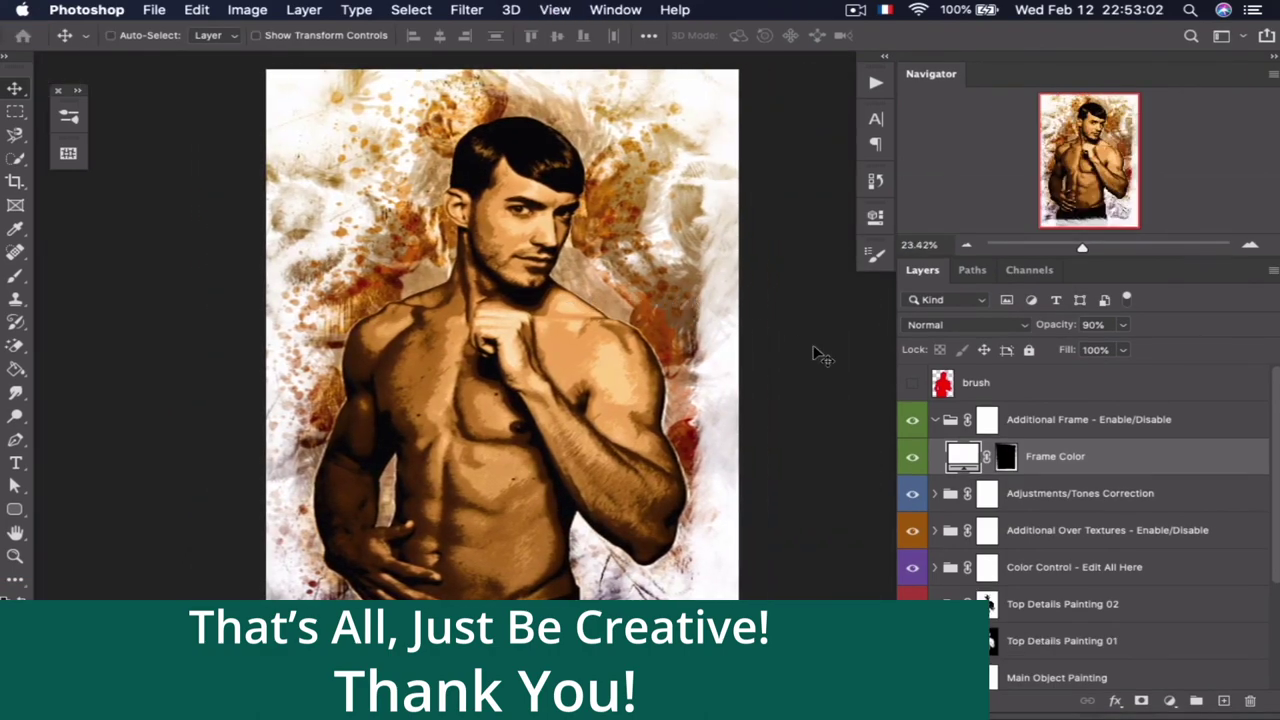
pyautogui.click(911, 456)
pyautogui.click(910, 458)
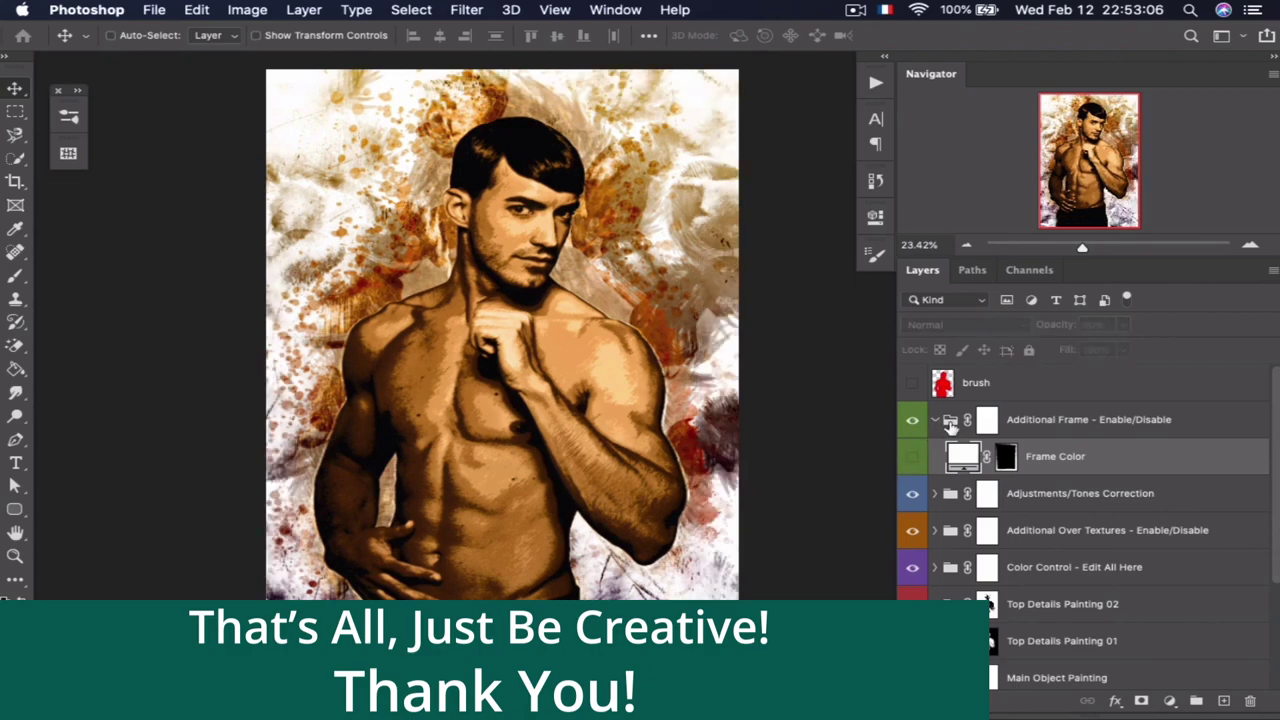
pyautogui.click(949, 421)
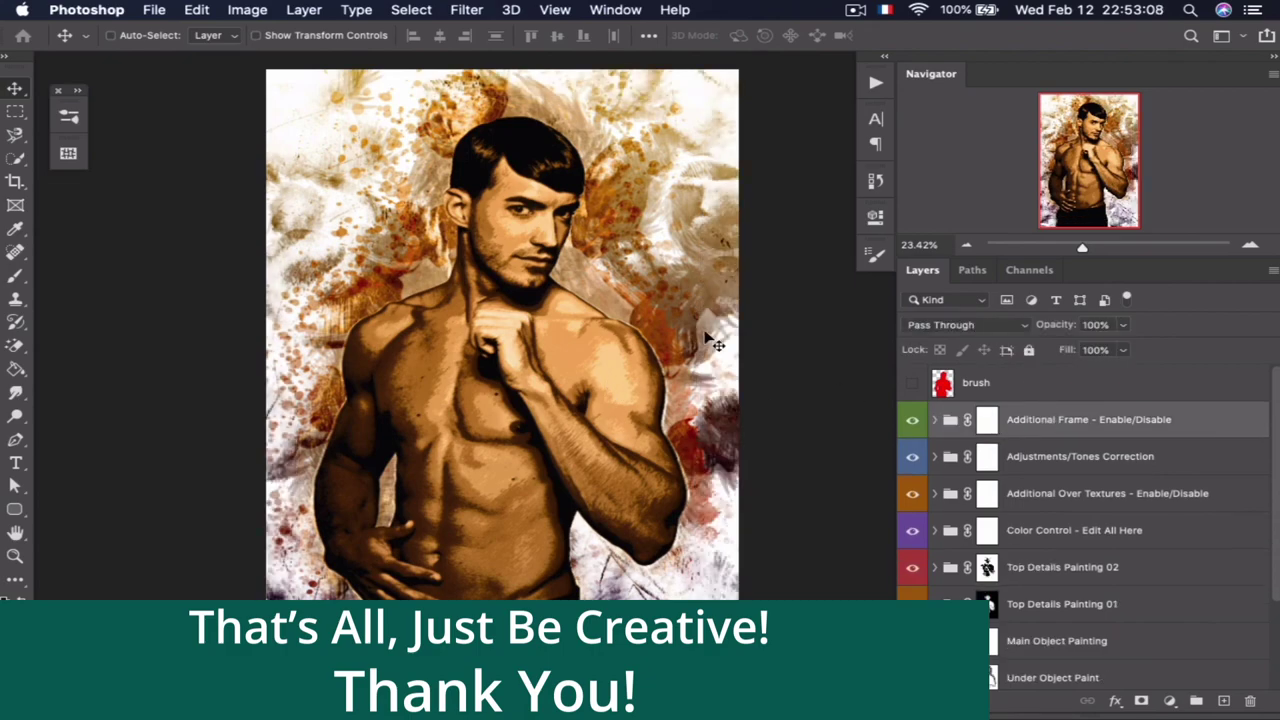